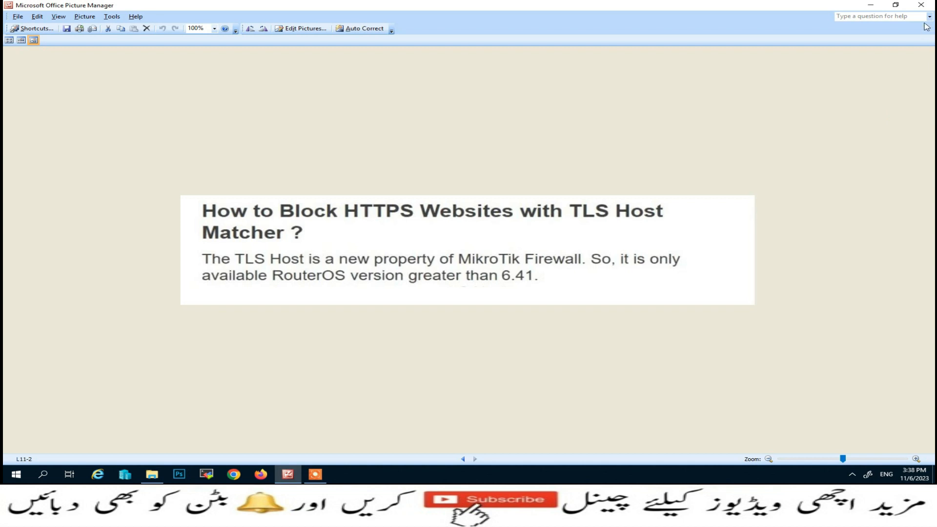
Close the picture viewer and the Lecture-11 folder, and connect to the router at 172.16.0.1 in WinBox.
left_click(923, 6)
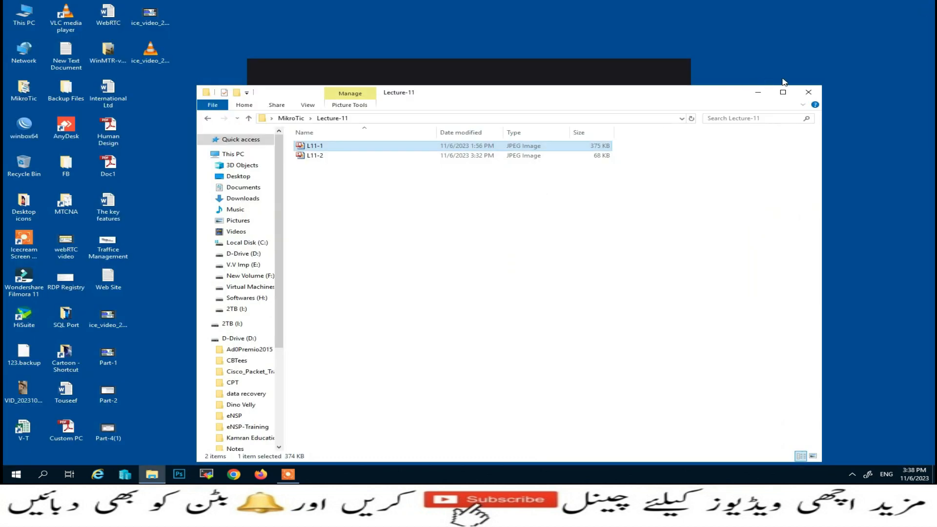
left_click(818, 91)
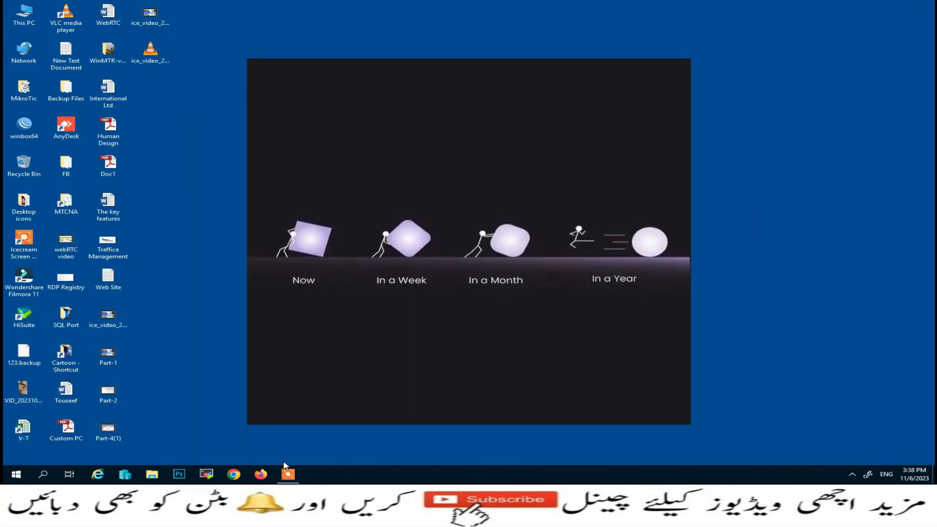
double_click(24, 128)
left_click(840, 68)
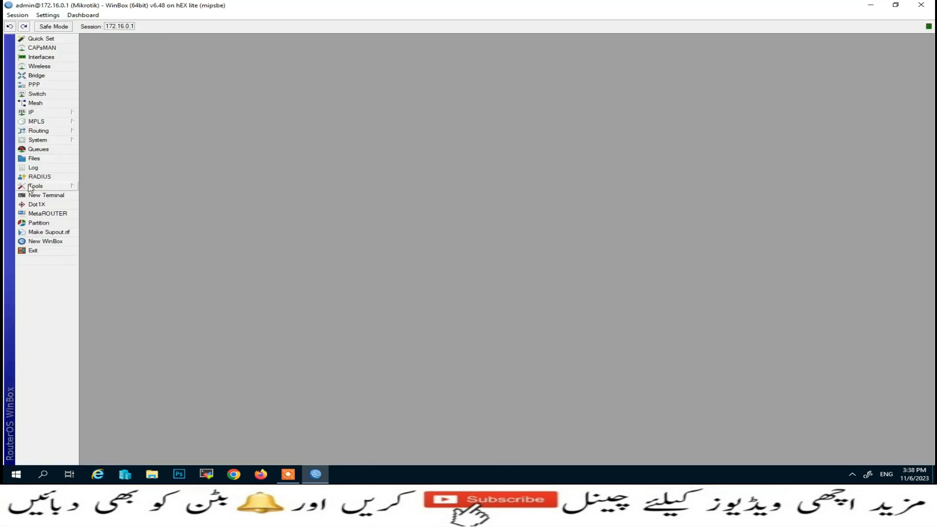
Check the RouterOS version of the installed system packages.
left_click(35, 141)
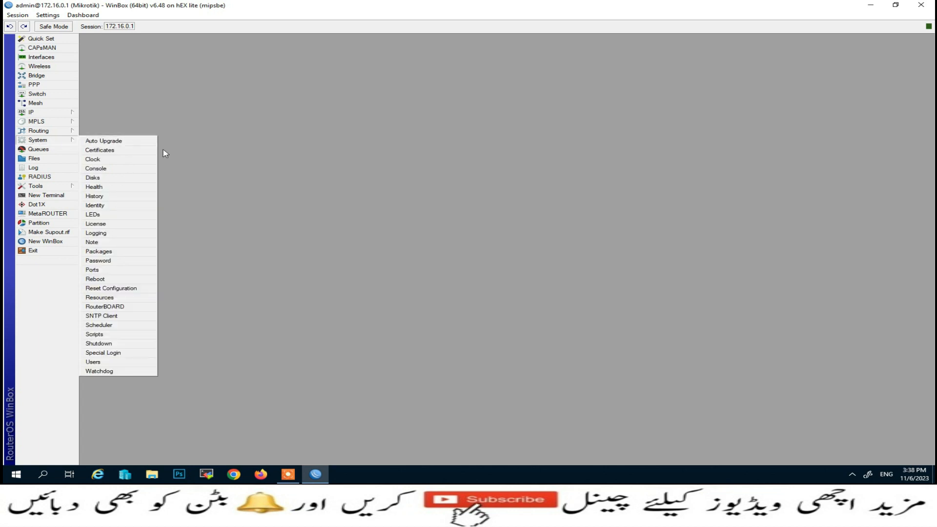
left_click(114, 252)
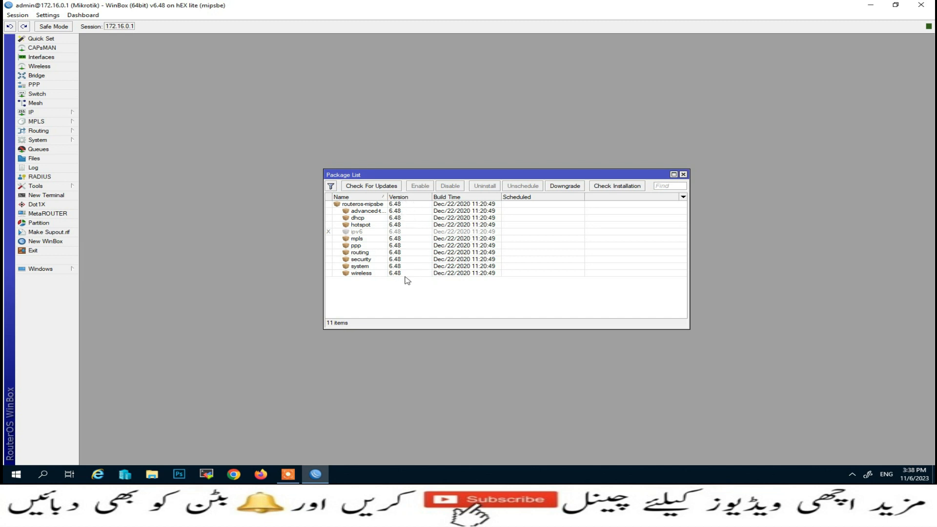
left_click(683, 175)
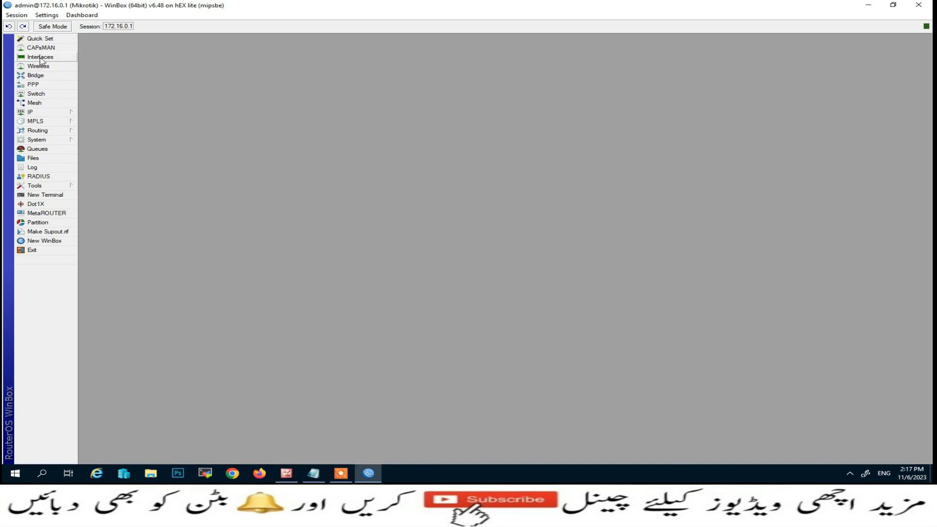
Review the router's interfaces, checking the WAN port ether1 and the LAN port ether5.
left_click(41, 59)
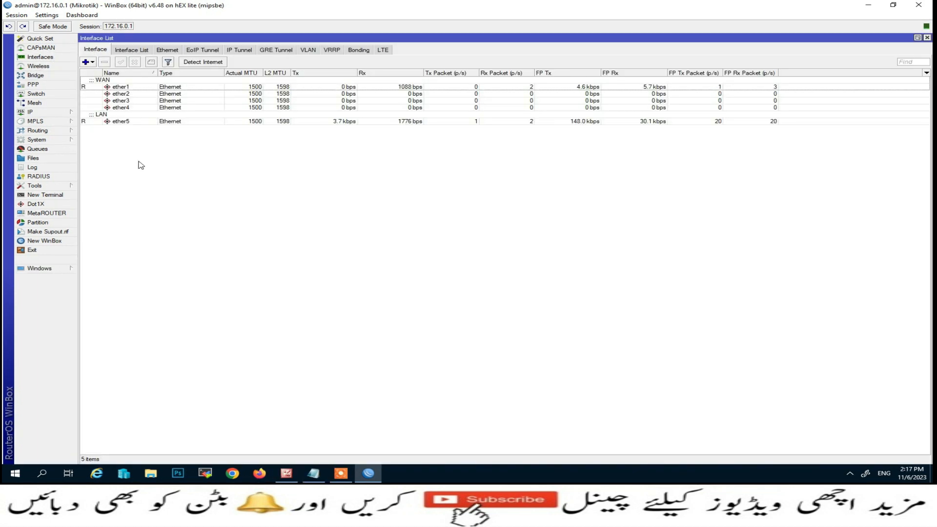
left_click(109, 89)
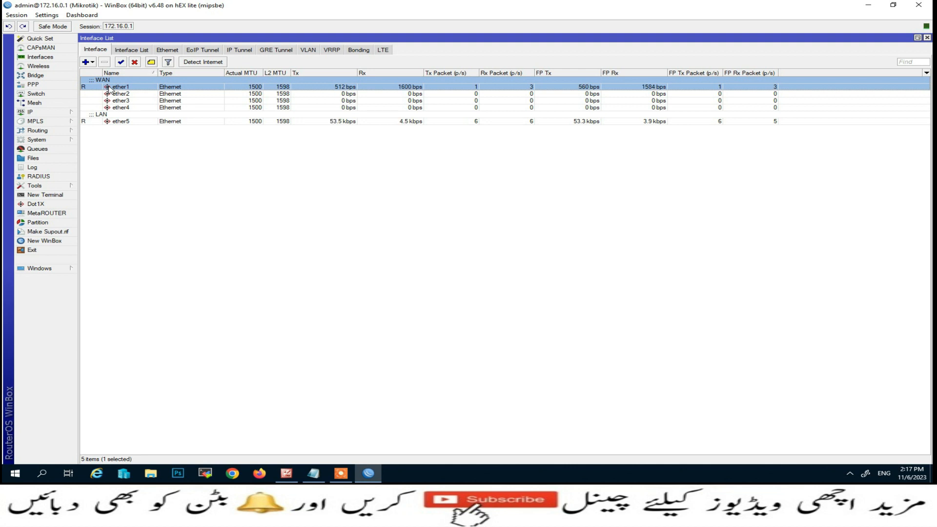
left_click(114, 121)
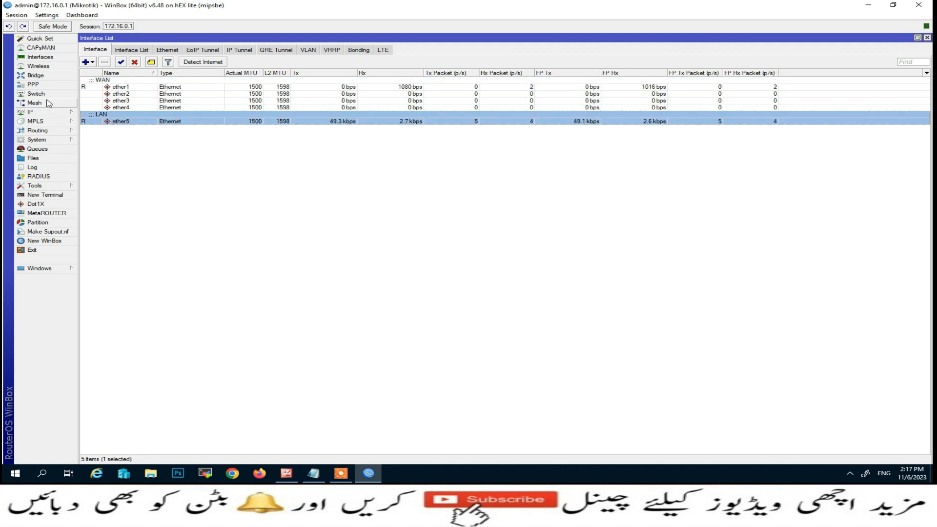
left_click(927, 38)
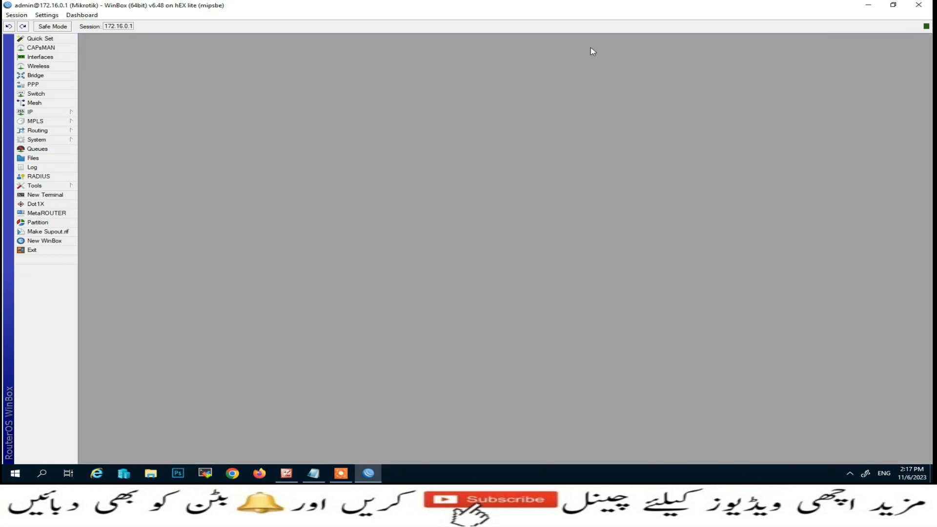
Review the IP addresses assigned to the ether1 and ether5 interfaces.
left_click(53, 112)
left_click(112, 131)
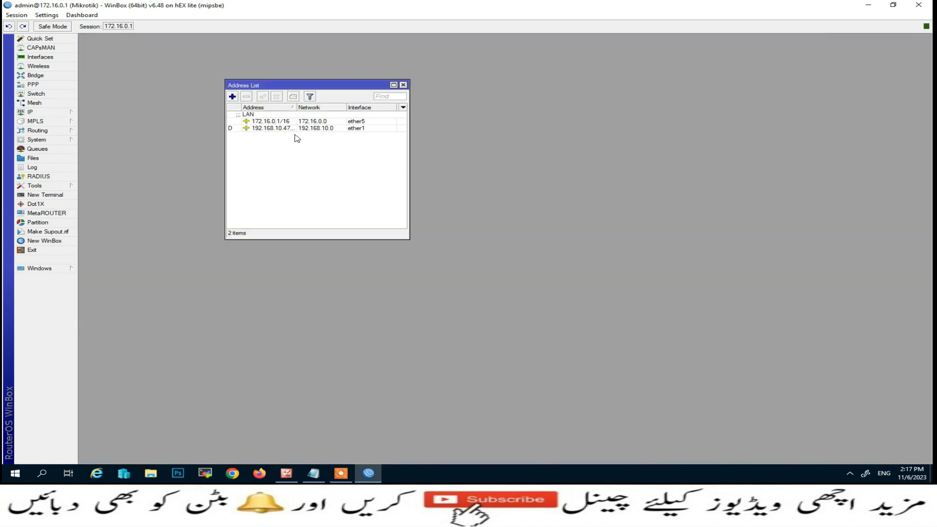
left_click(265, 130)
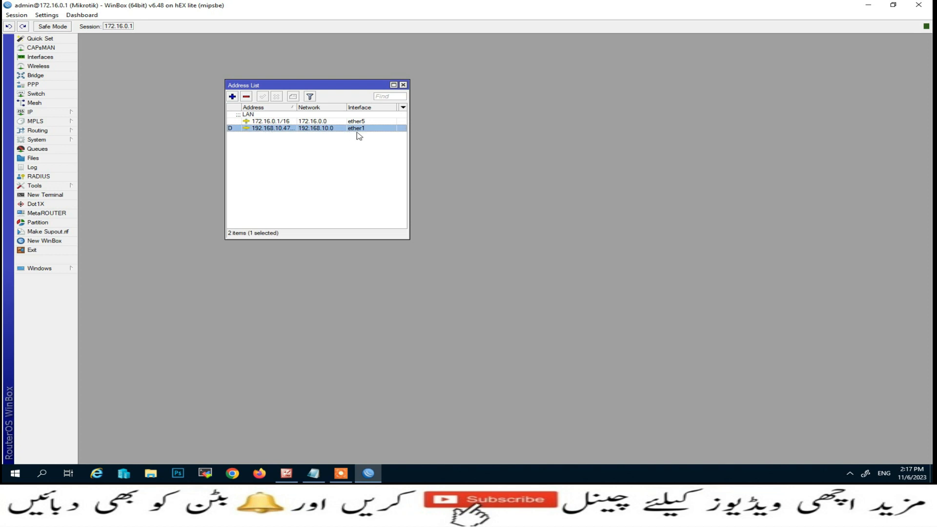
left_click(296, 122)
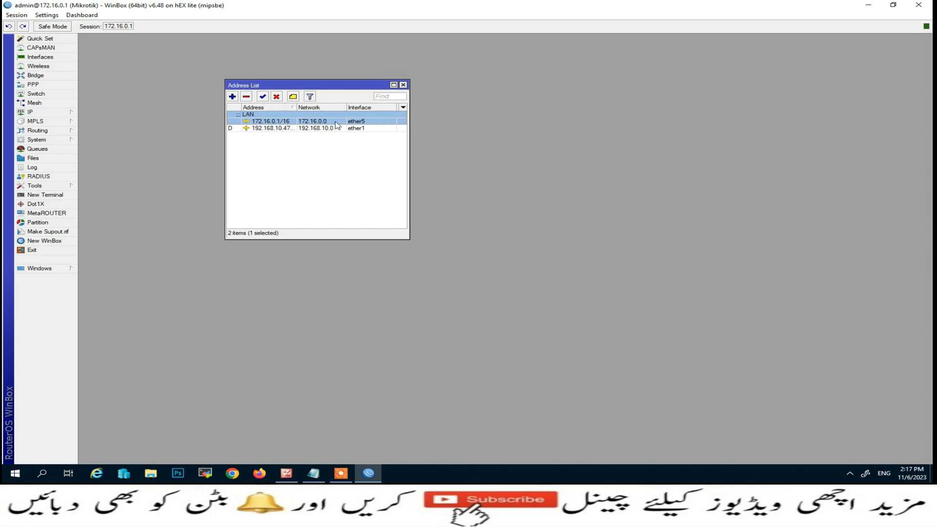
left_click(403, 85)
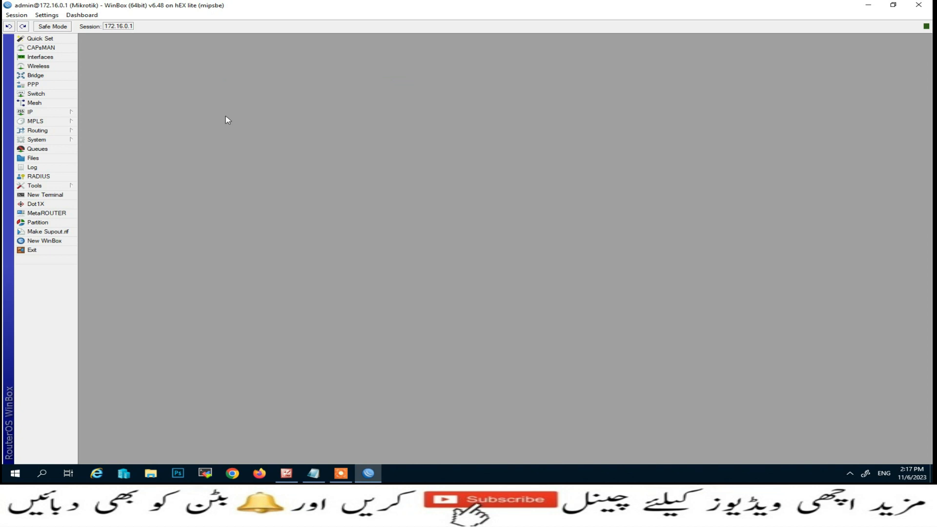
Inspect the IP firewall's existing NAT and filter rules, ending on the filter rules.
left_click(44, 113)
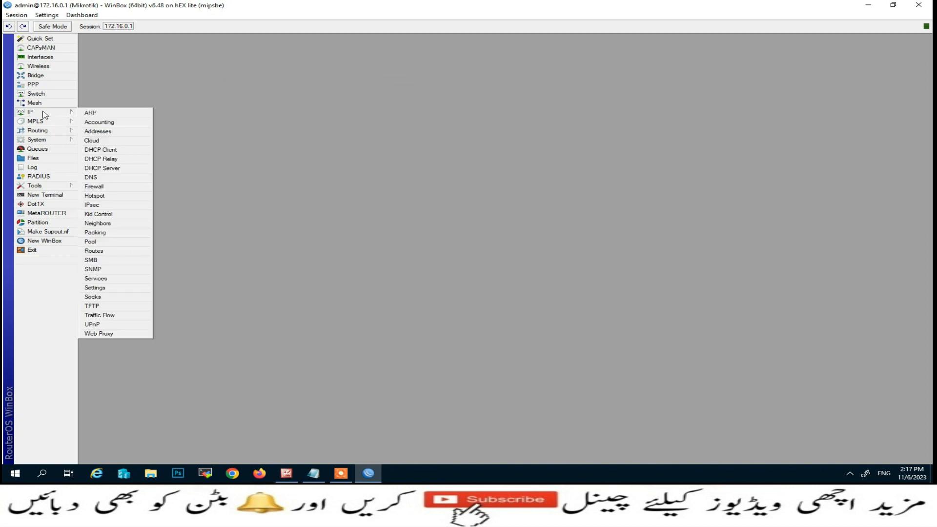
left_click(100, 187)
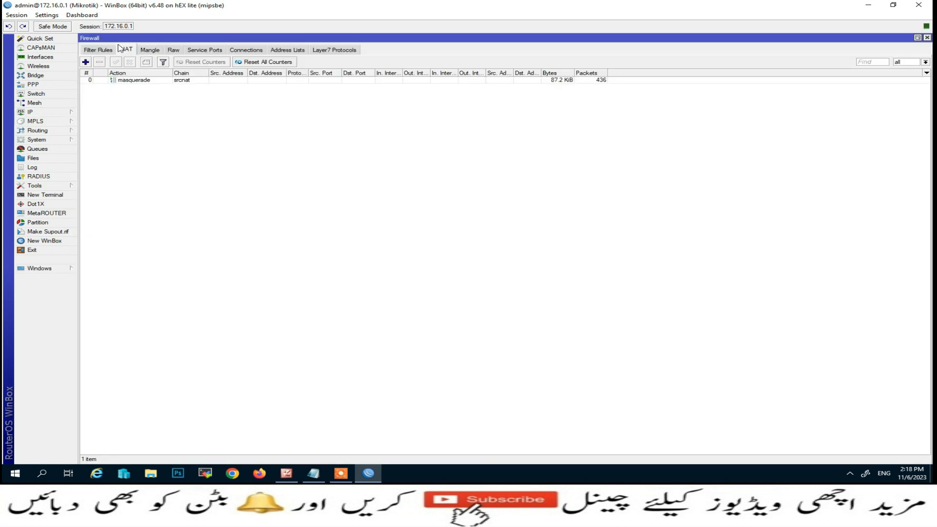
left_click(97, 50)
left_click(126, 50)
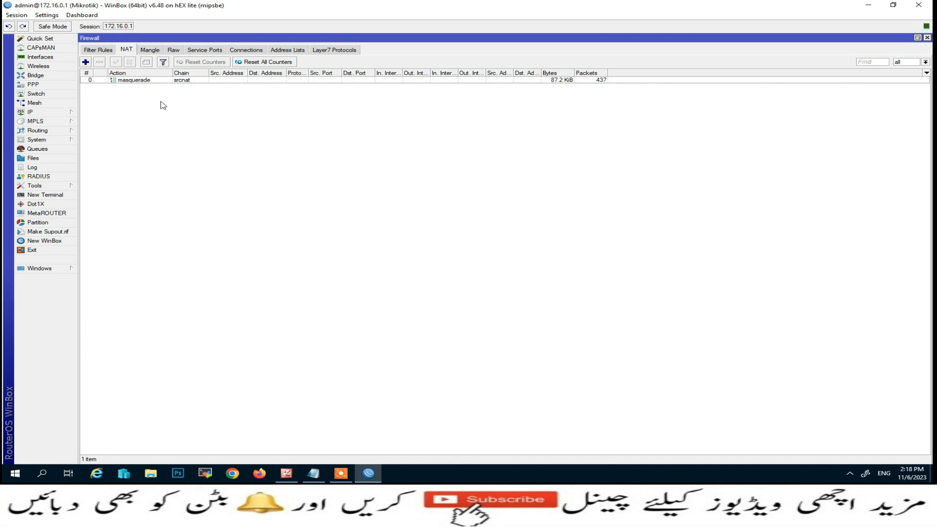
left_click(98, 50)
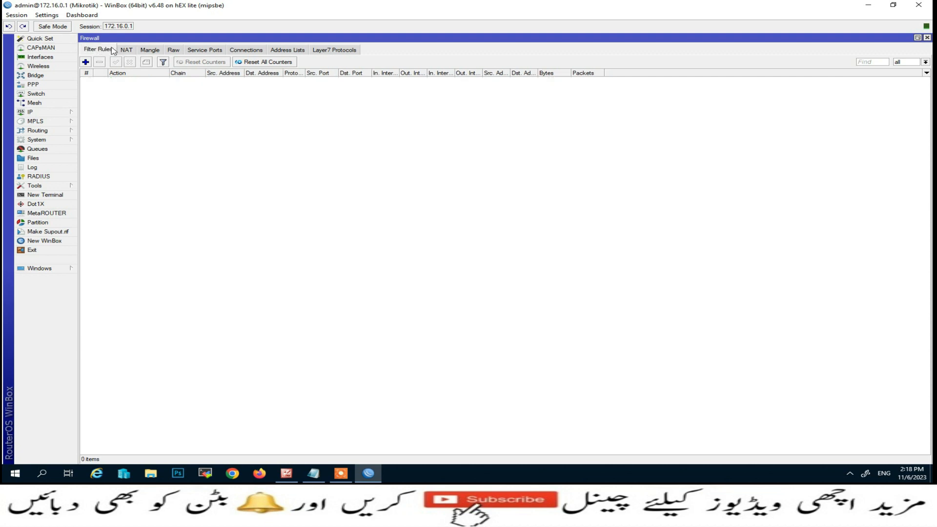
Switch to Chrome and load YouTube and facebook.com in separate tabs to test access to both sites.
left_click(232, 473)
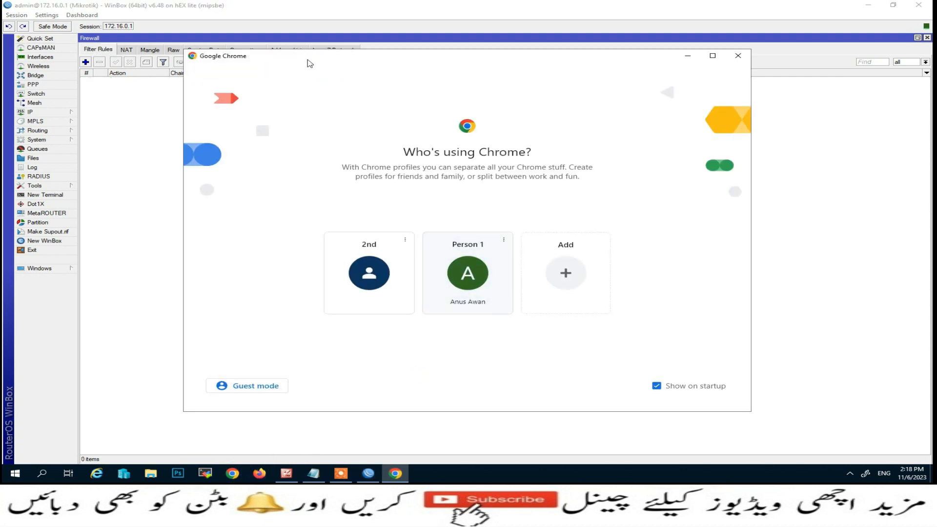
left_click(484, 271)
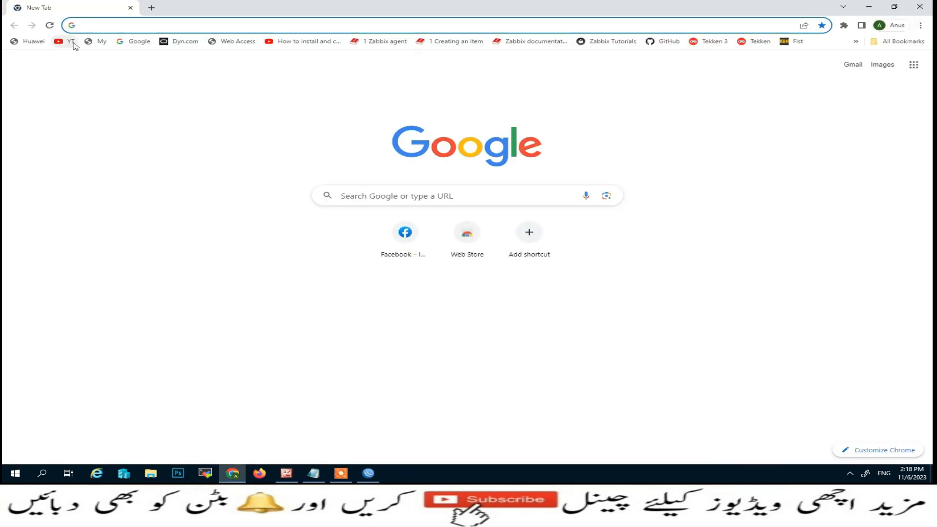
left_click(71, 41)
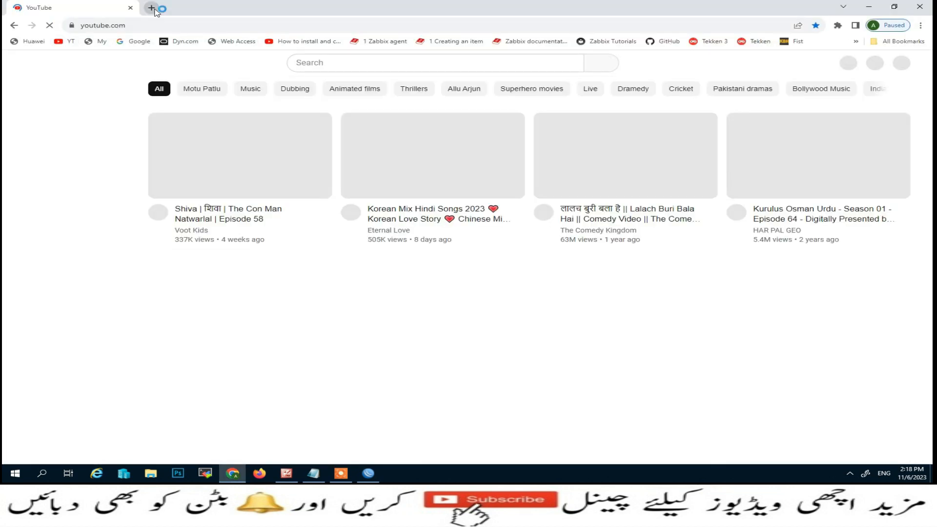
left_click(152, 8)
left_click(163, 27)
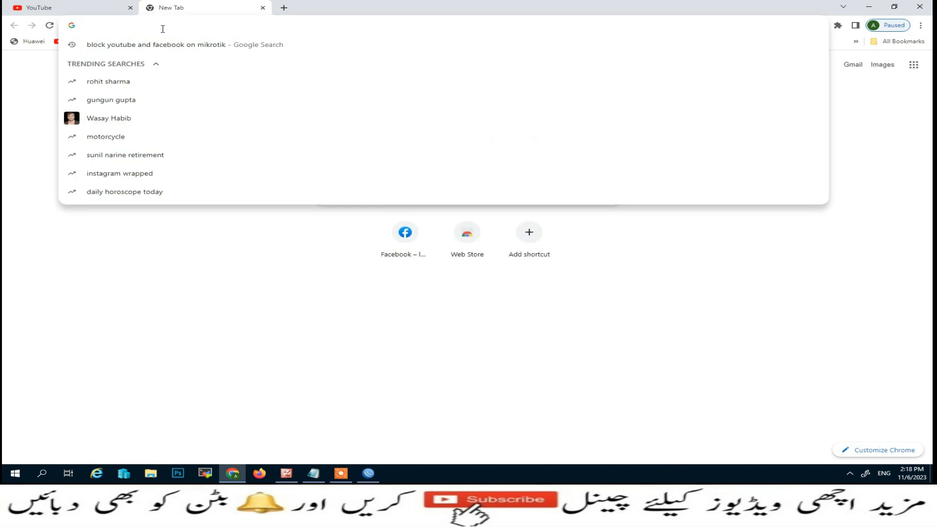
type("facebook.com")
key("Return")
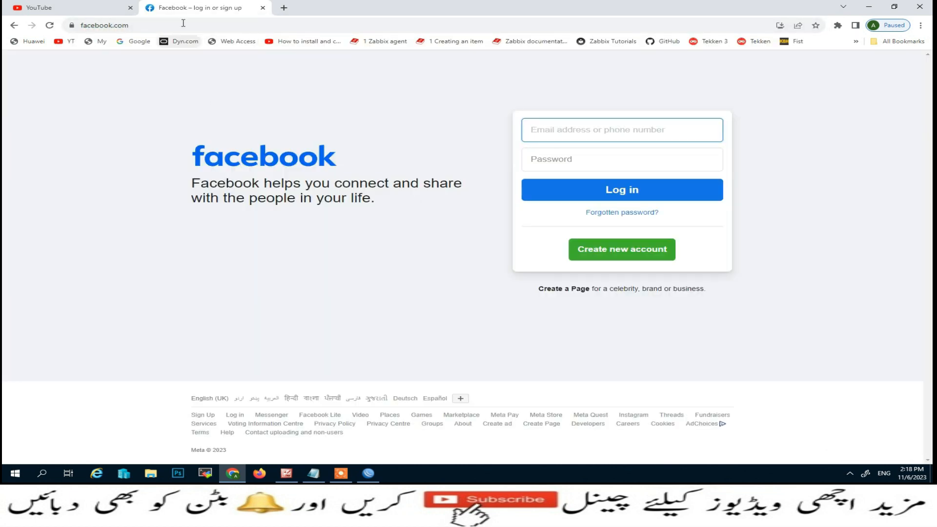
Close the Facebook and YouTube tabs, clear Chrome's browsing data and return to WinBox.
left_click(284, 7)
left_click(262, 7)
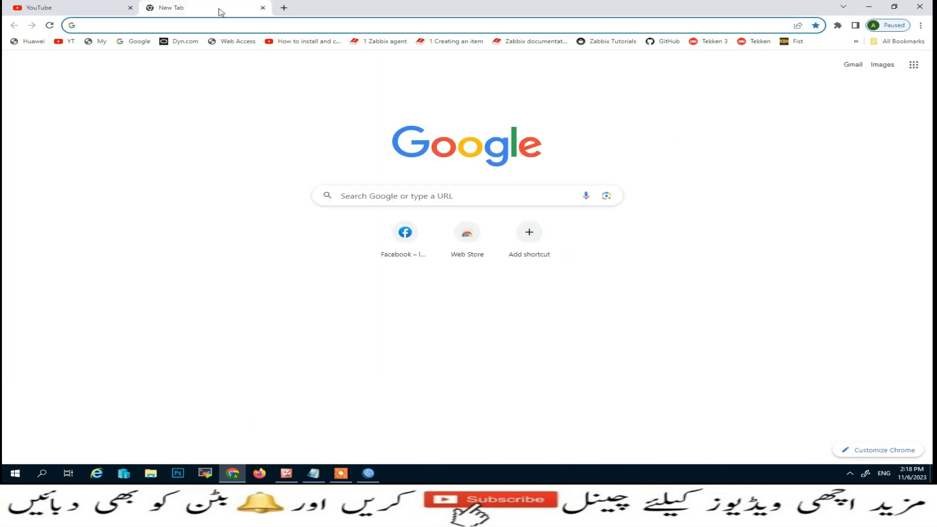
left_click(130, 8)
key("ctrl+h")
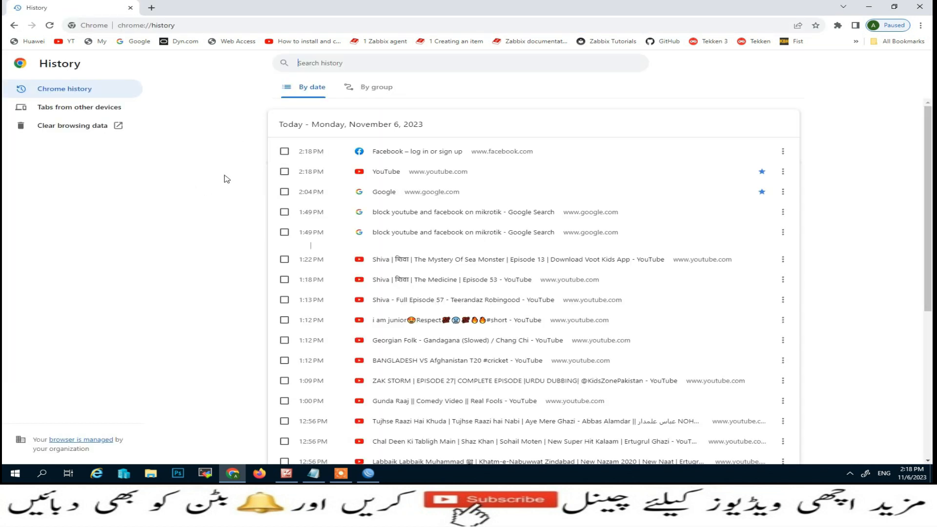
left_click(73, 126)
left_click(580, 320)
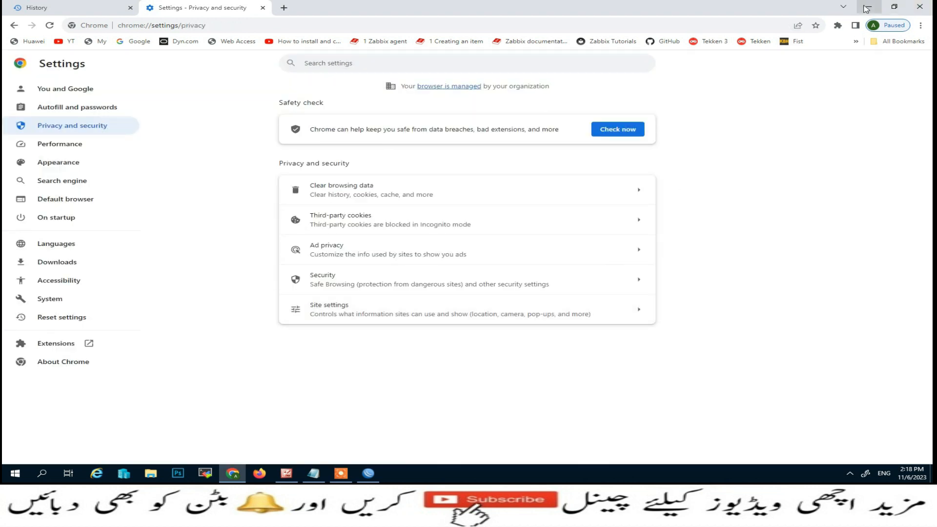
left_click(920, 7)
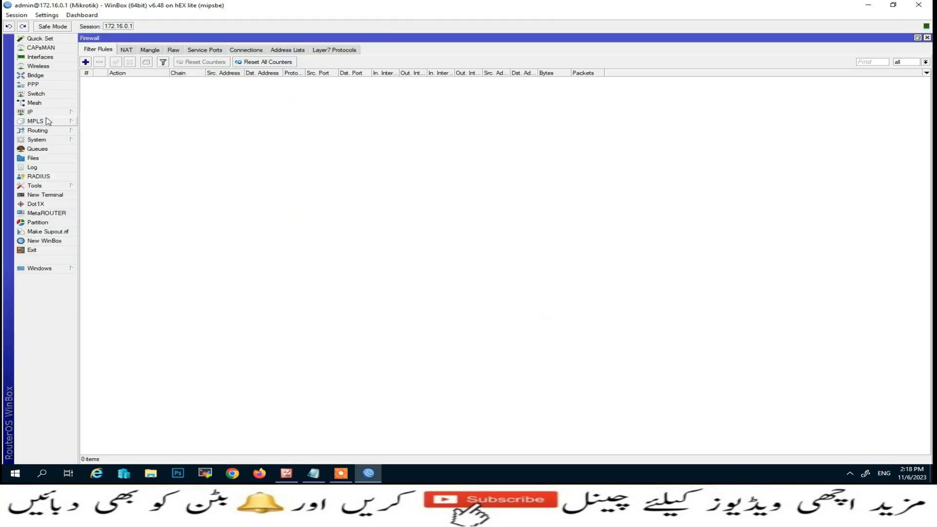
Create a forward-chain filter rule with source address 172.16.0.0/16, protocol 6 (tcp) and a destination port.
left_click(86, 63)
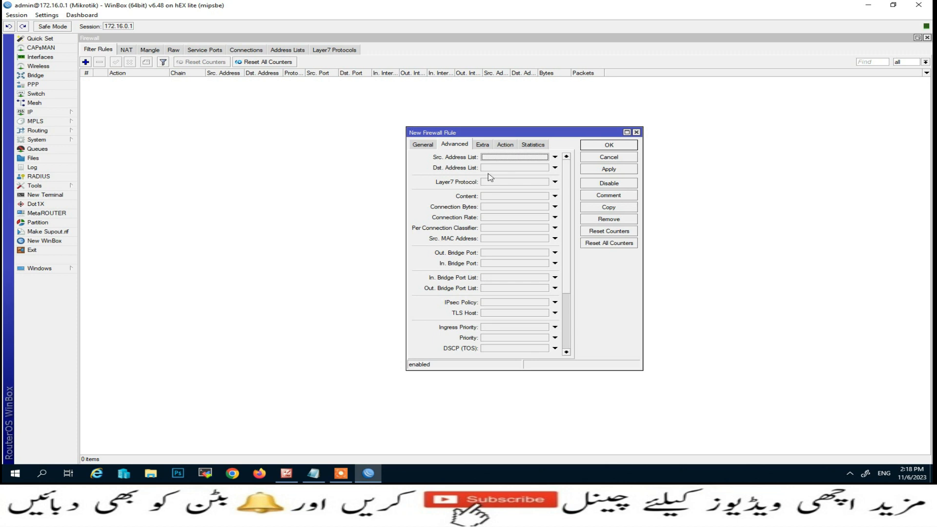
left_click(424, 145)
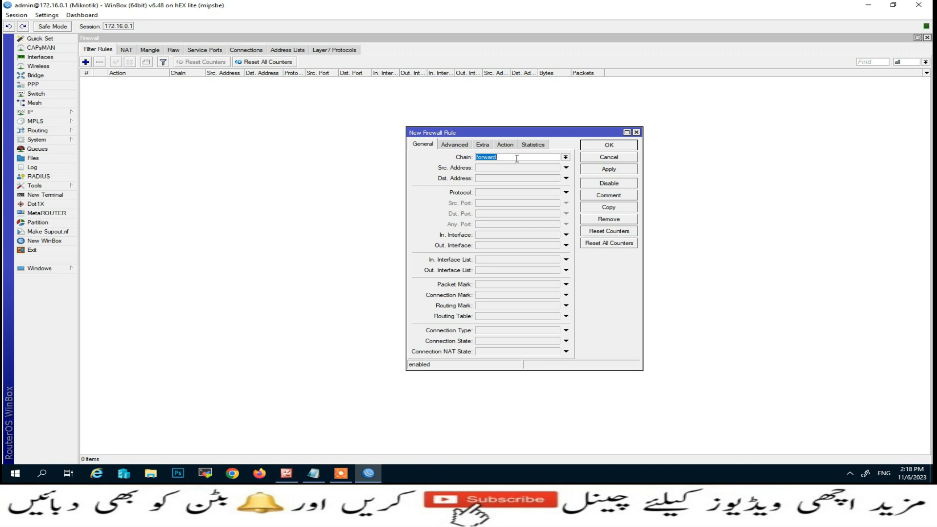
left_click(487, 168)
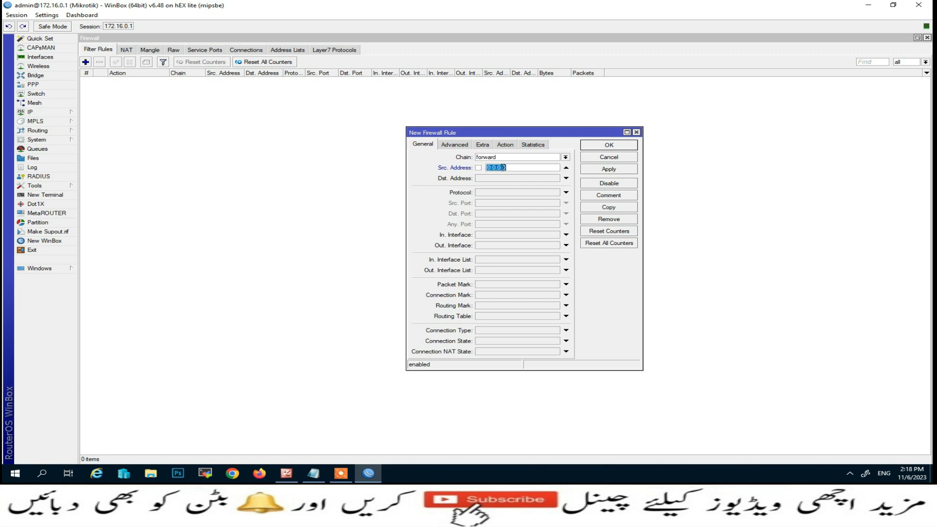
type("172.16")
left_click(494, 193)
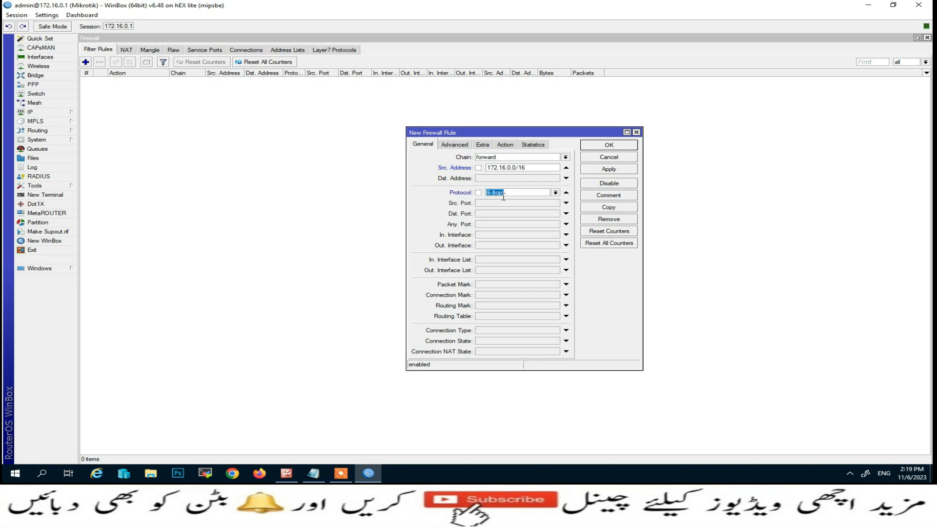
left_click(481, 216)
Enter a TLS Host pattern beginning with the * wildcard in the new firewall rule.
left_click(461, 146)
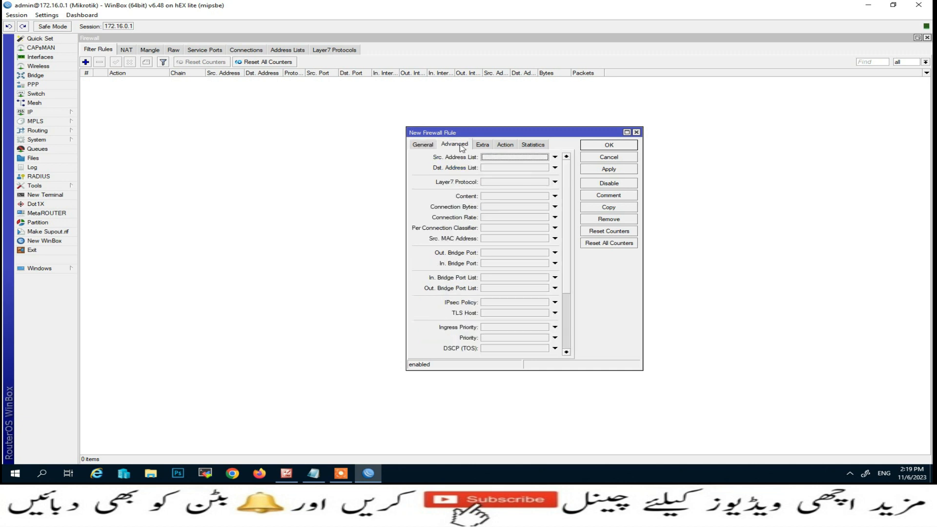
left_click(490, 315)
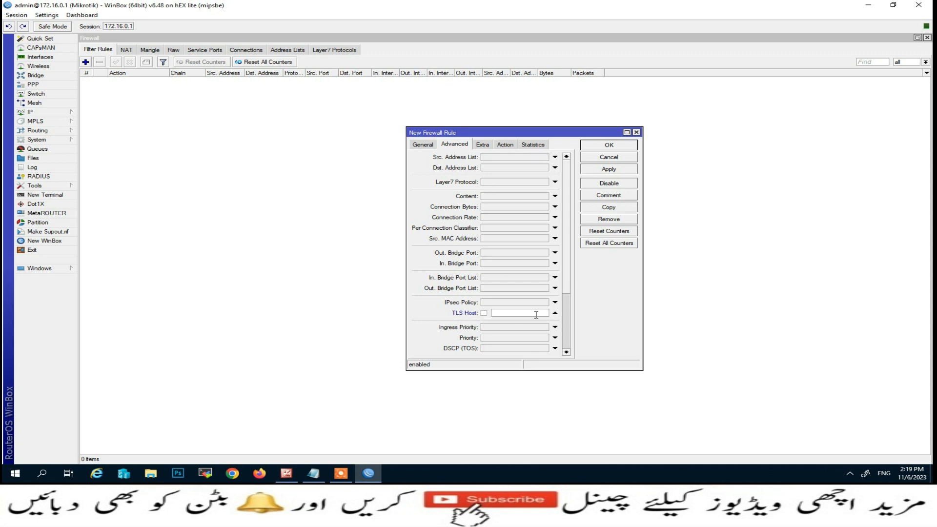
type("*")
Set the new firewall rule's action to drop and save the rule.
left_click(506, 145)
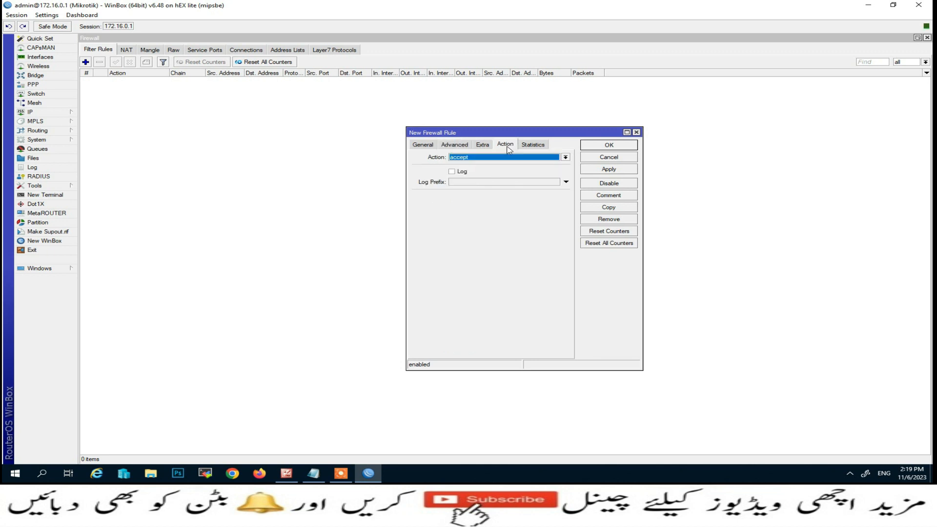
left_click(566, 157)
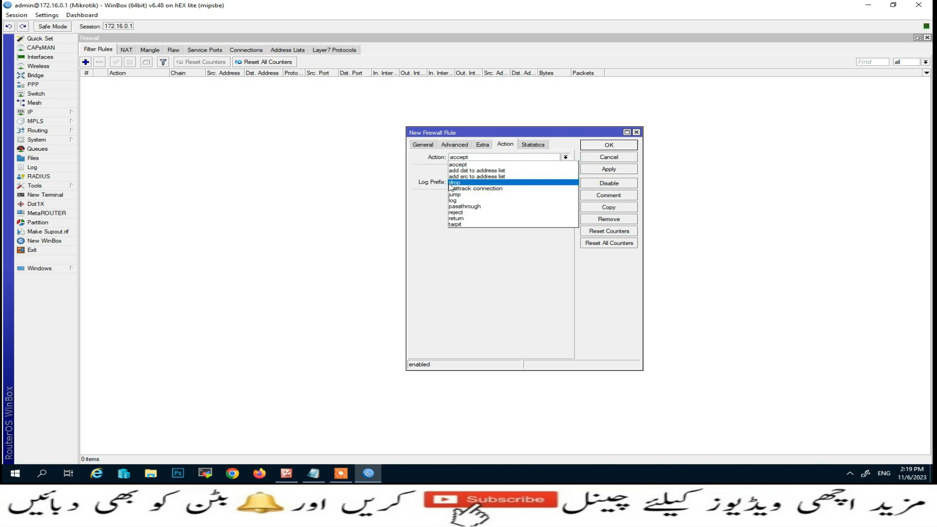
left_click(525, 187)
left_click(604, 170)
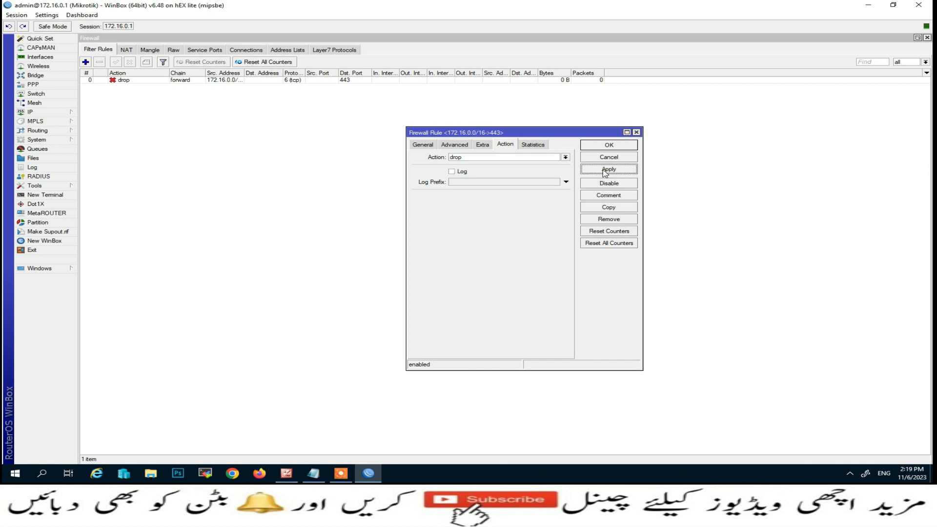
left_click(606, 146)
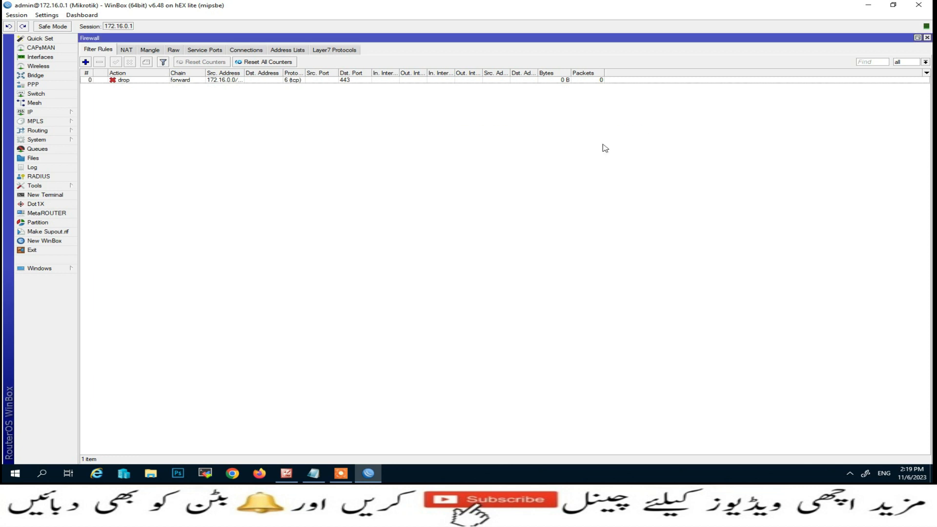
Switch to Chrome, choose the Person 1 profile and load facebook.com to test the block.
left_click(243, 470)
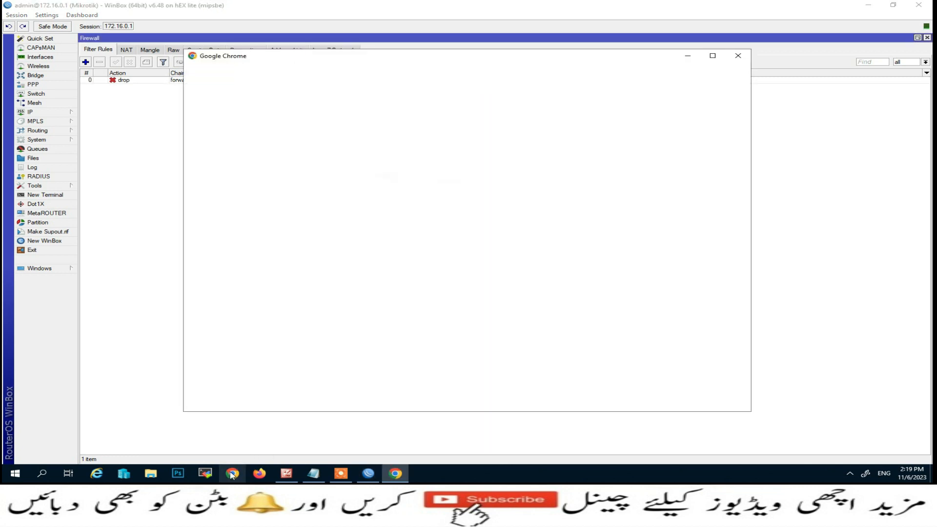
left_click(464, 268)
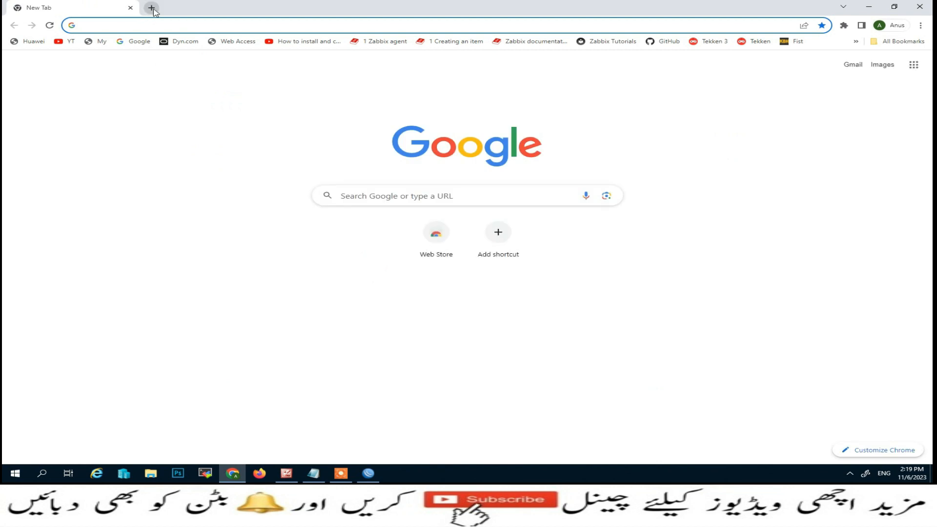
left_click(152, 23)
type("f")
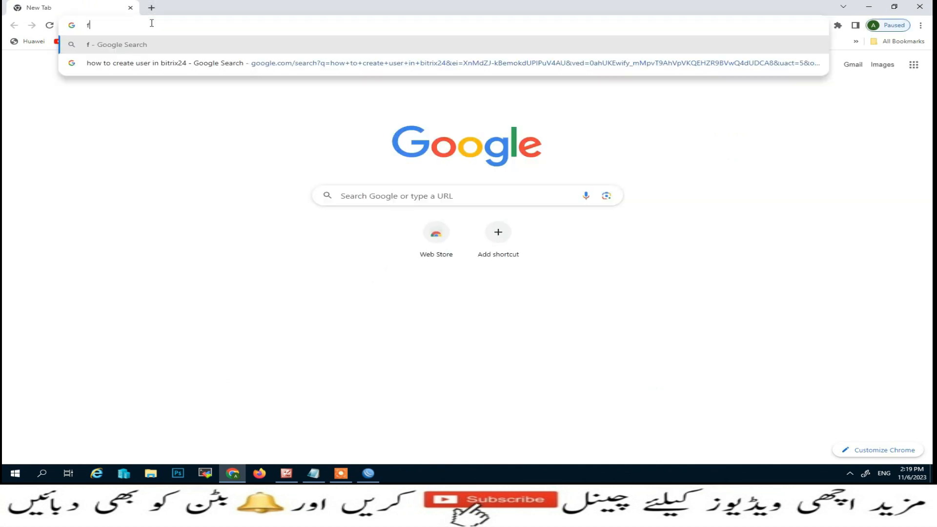
type("acebook")
key("ctrl+Return")
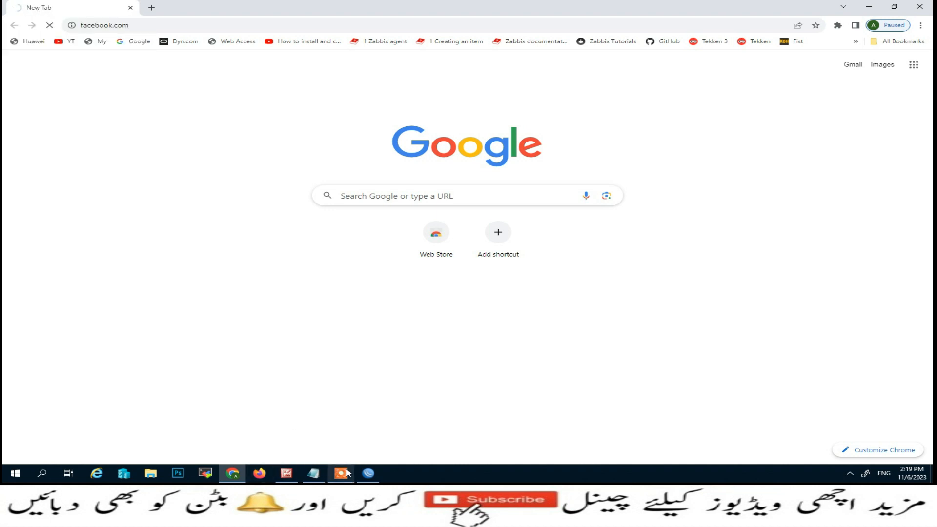
Switch to WinBox, disable the drop rule and check Facebook again in Chrome.
left_click(368, 473)
left_click(188, 81)
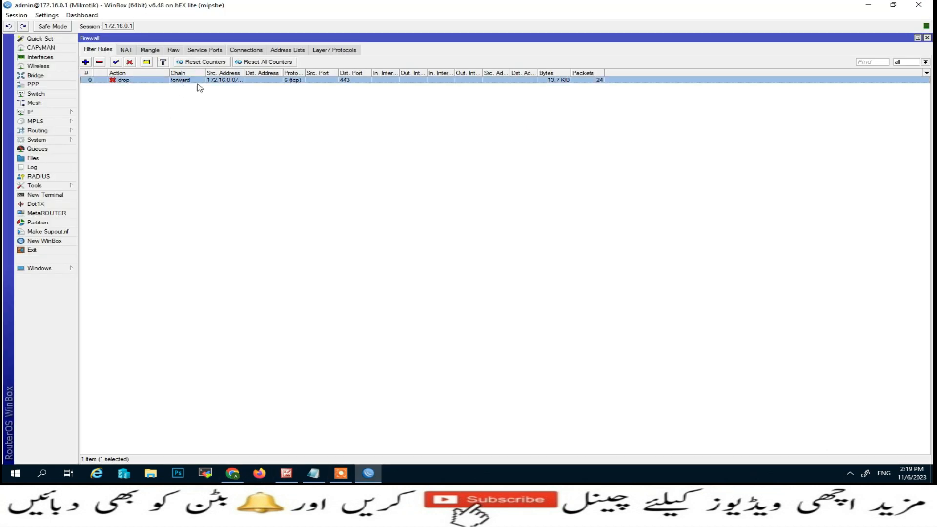
left_click(130, 63)
left_click(233, 473)
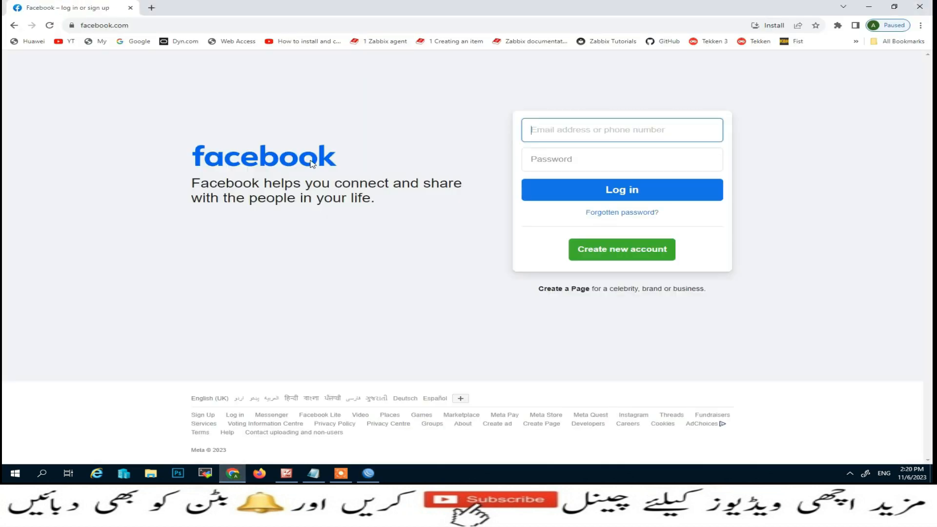
Switch to WinBox, re-enable the drop rule and change its TLS Host to *.youtube.com.
left_click(369, 474)
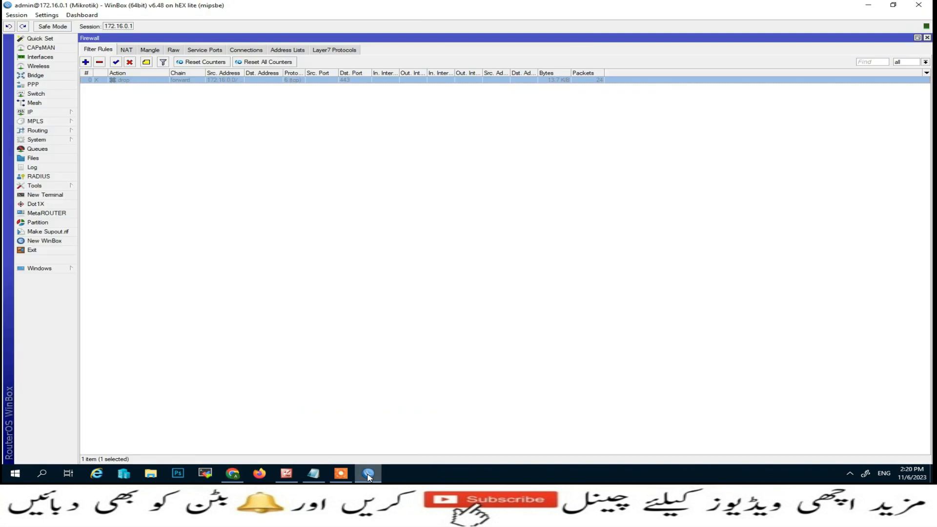
left_click(114, 63)
double_click(126, 80)
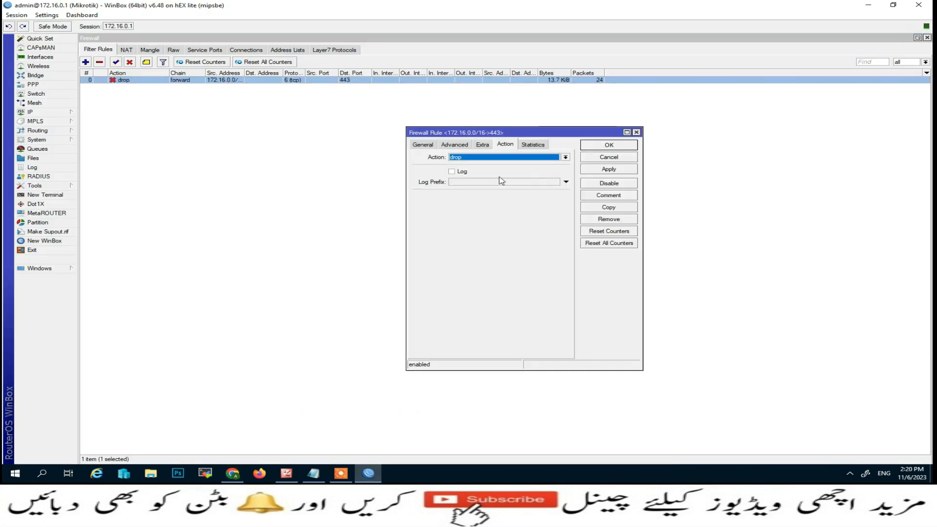
left_click(455, 145)
left_click(429, 144)
left_click(449, 146)
left_click(522, 312)
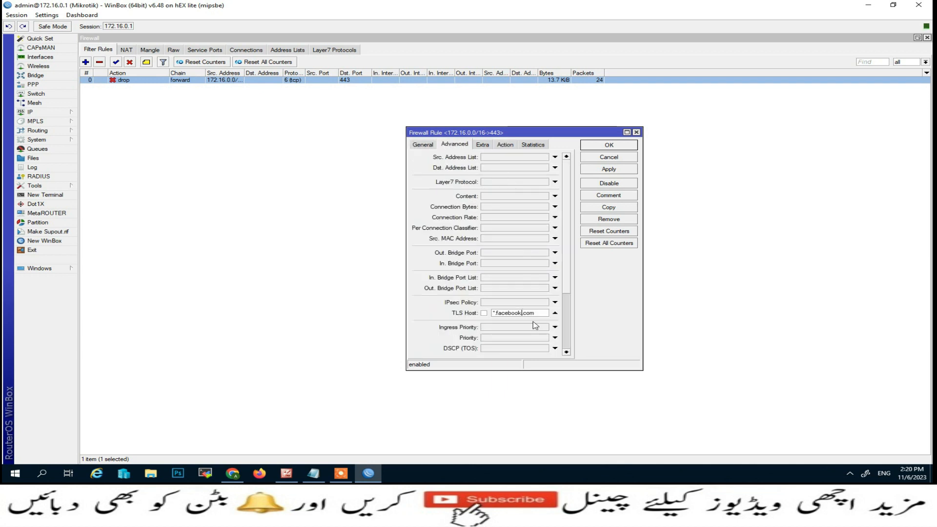
key("BackSpace")
key("BackSpace")
key("BackSpace")
key("BackSpace")
key("BackSpace")
key("BackSpace")
key("BackSpace")
type("youtube")
left_click(607, 171)
left_click(596, 146)
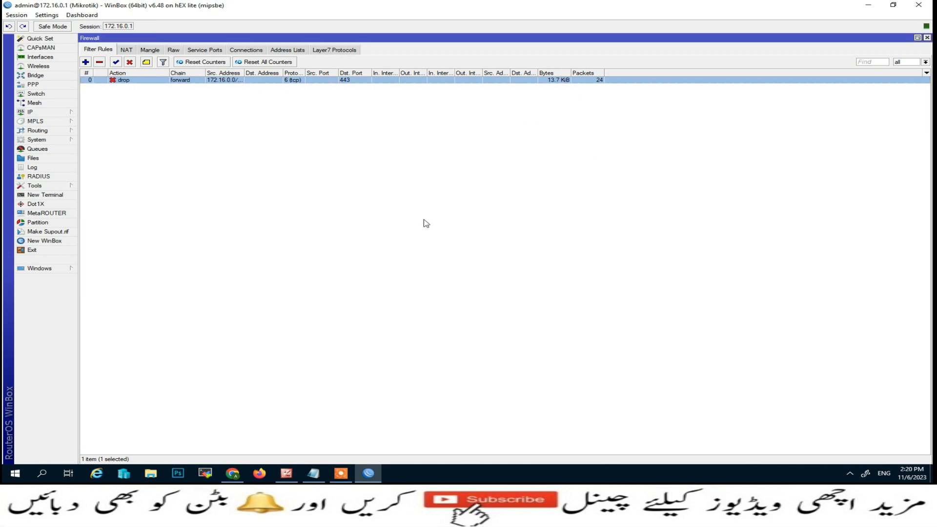
Switch to Chrome, replace the Facebook tab with a new one and open YouTube from its bookmark.
left_click(233, 473)
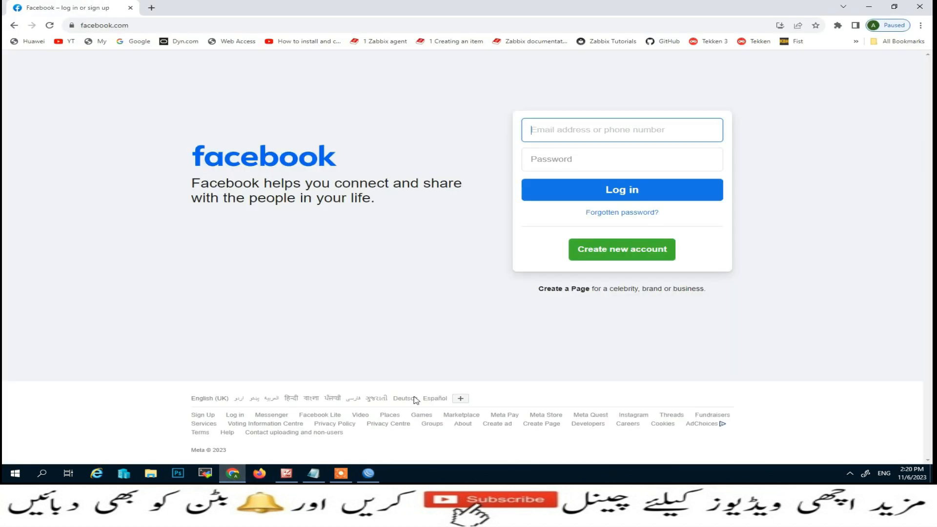
key("ctrl+t")
left_click(130, 7)
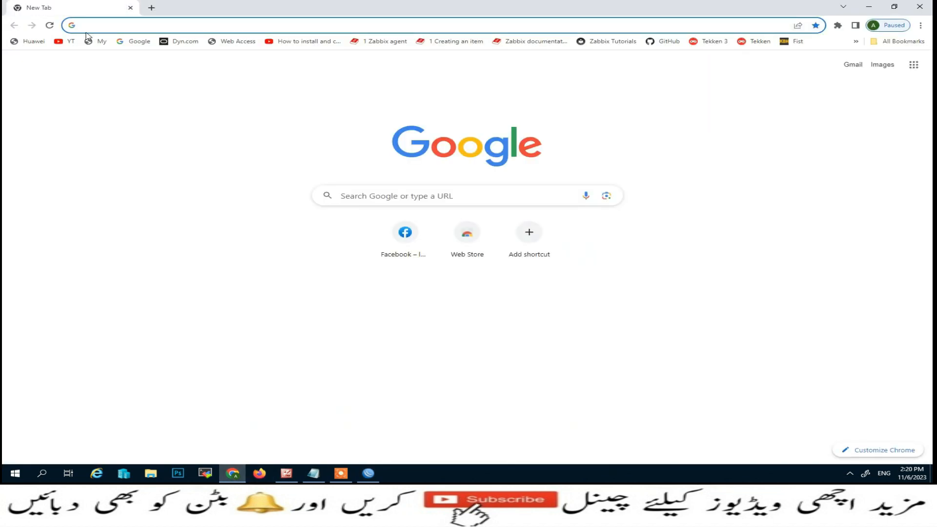
left_click(67, 41)
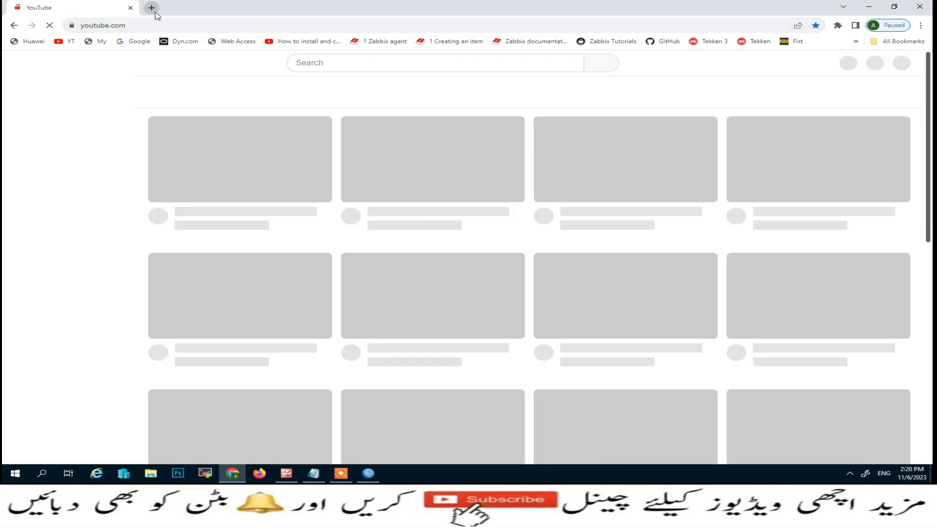
Clear Chrome's browsing data from the history page and close the browser.
key("ctrl+h")
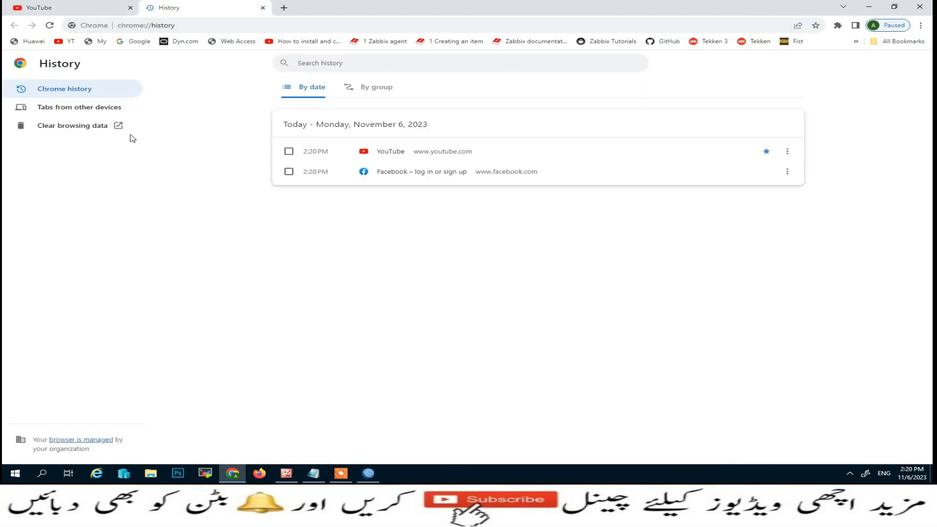
left_click(120, 126)
left_click(577, 318)
left_click(926, 4)
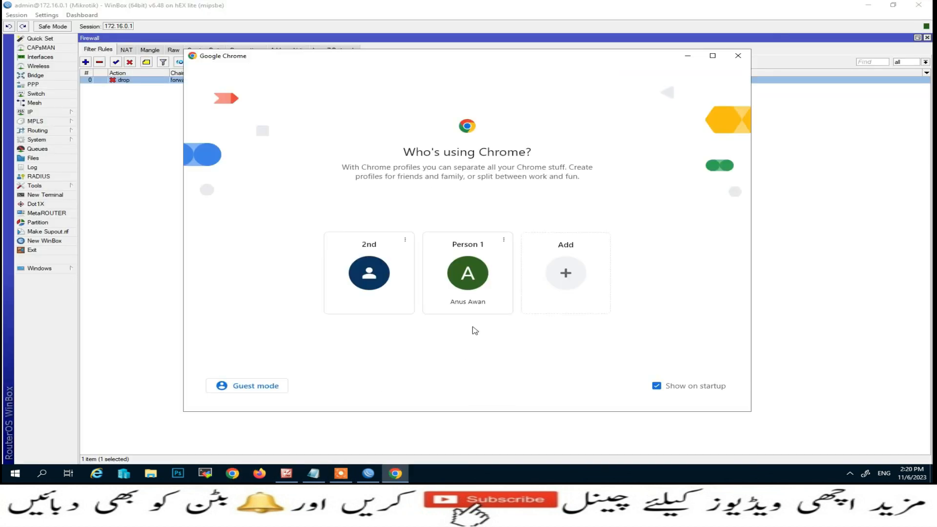
Reopen Chrome with the Person 1 profile and load youtube.com to test the block.
left_click(476, 283)
left_click(69, 42)
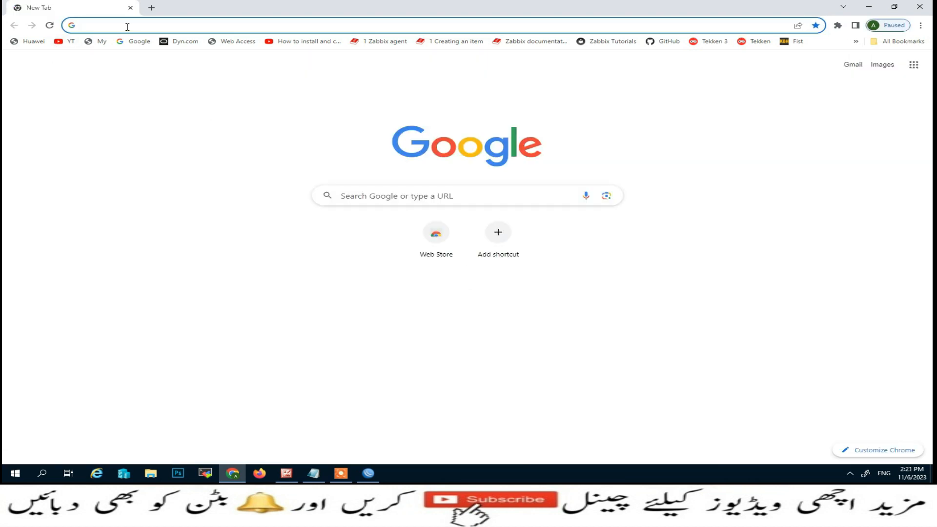
left_click(127, 27)
type("youtube")
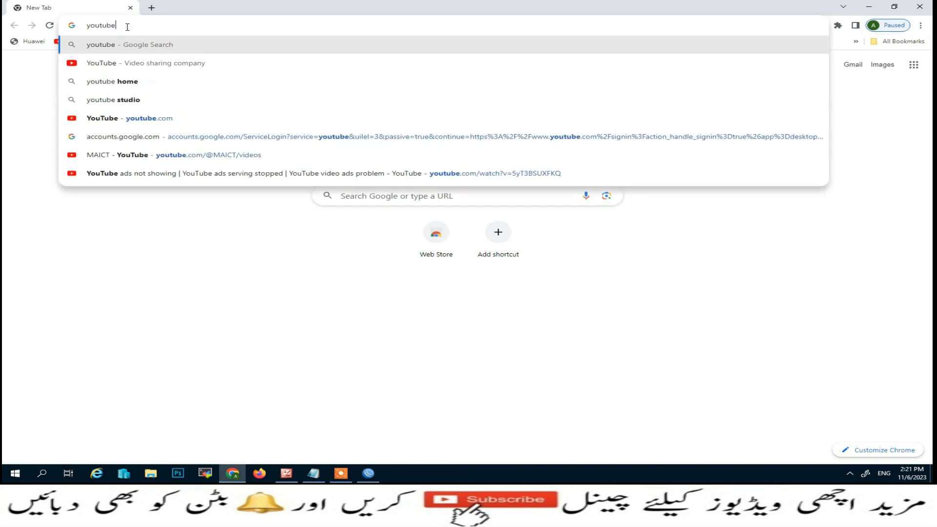
key("Return")
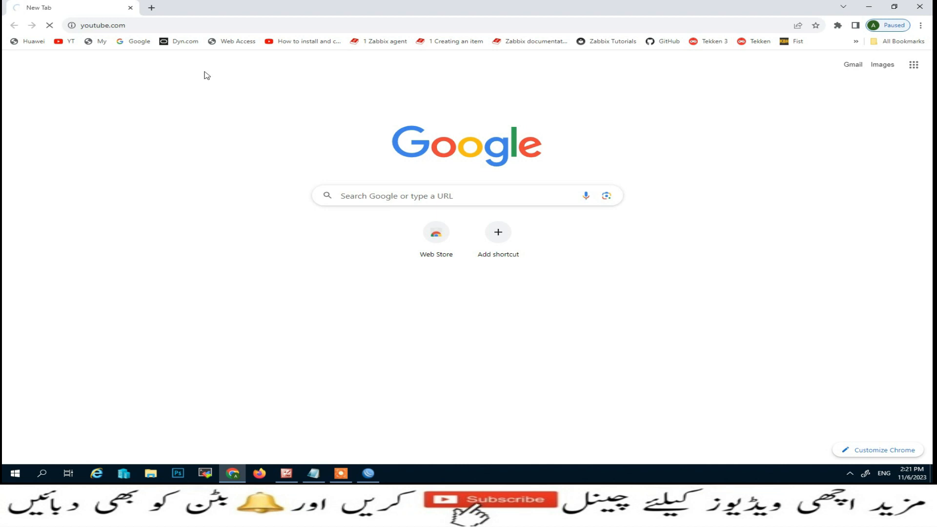
Switch to WinBox, disable the drop rule and reload YouTube in Chrome.
left_click(366, 473)
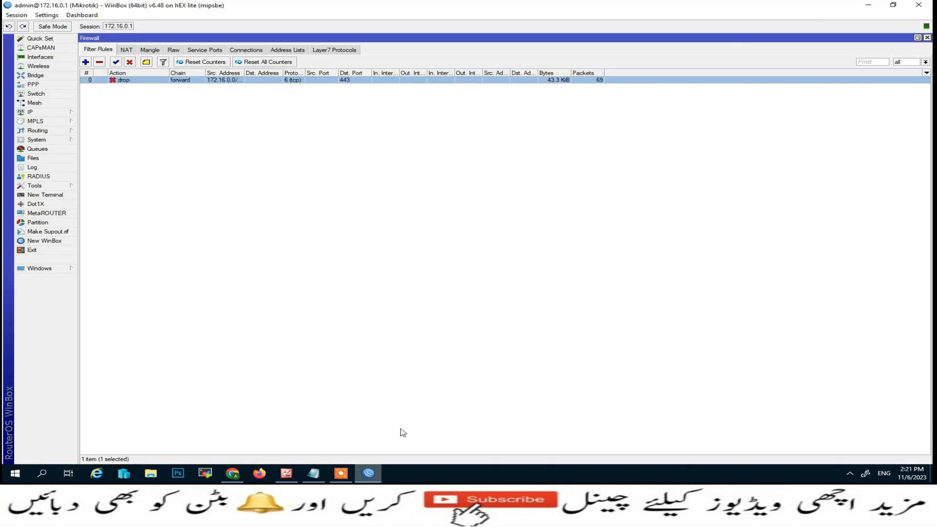
left_click(129, 62)
left_click(233, 474)
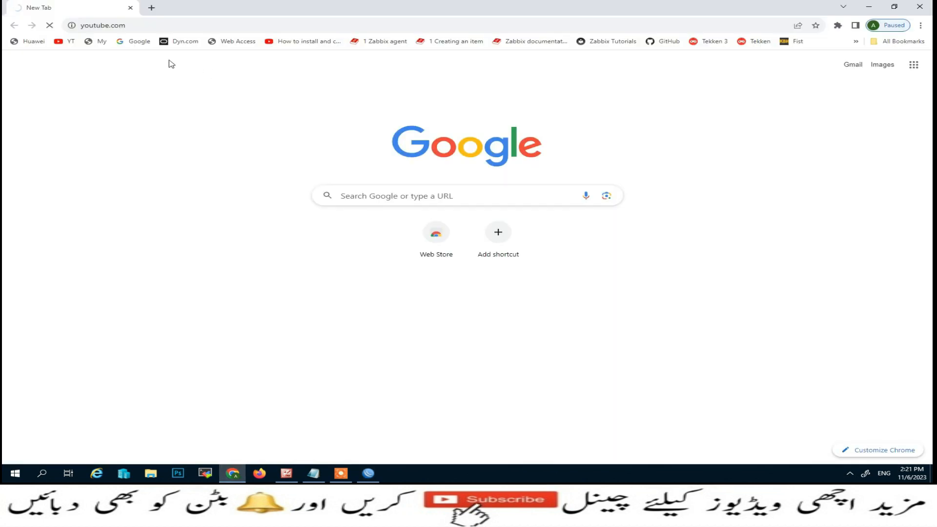
left_click(62, 44)
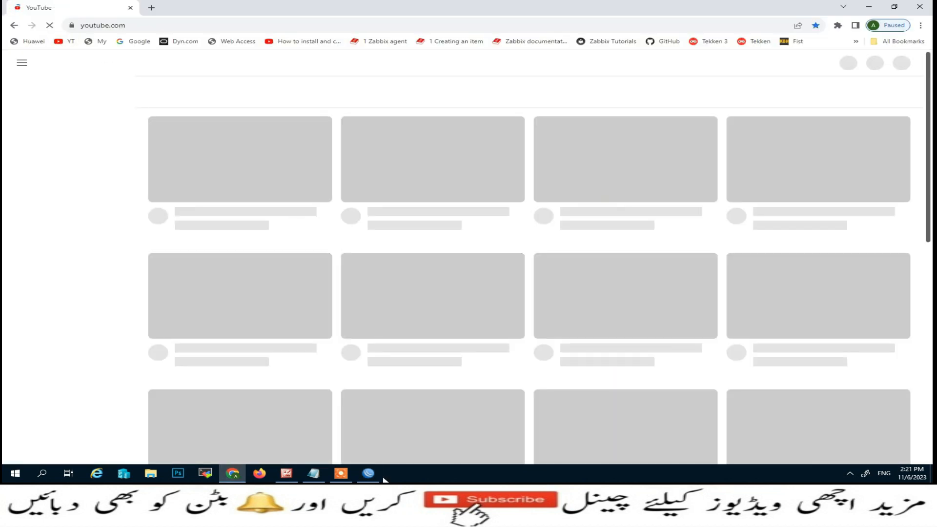
mouse_move(379, 478)
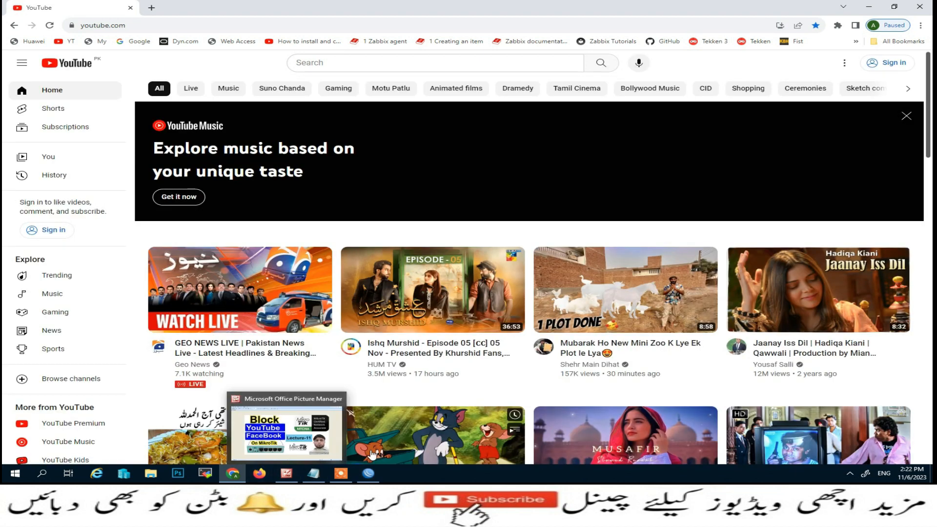
Return to WinBox and start a new firewall Layer7 protocol named "Block YT & FB".
left_click(368, 478)
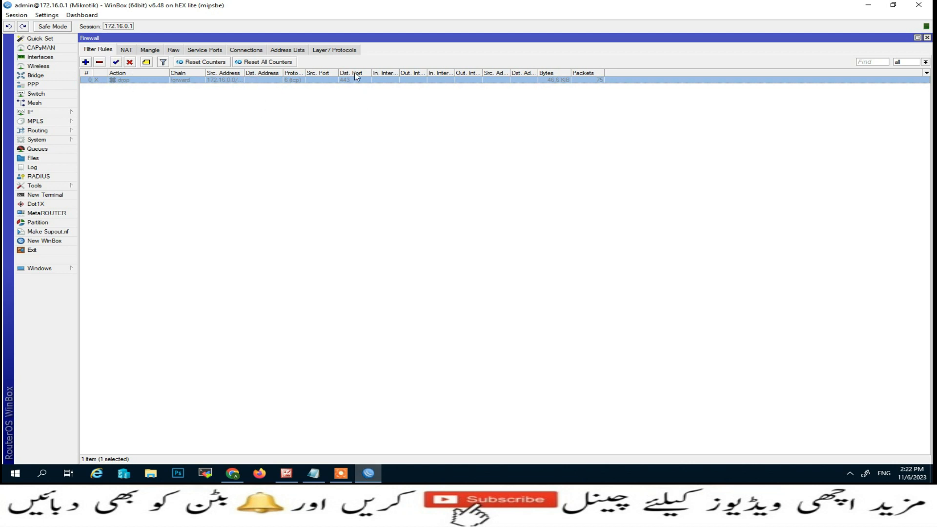
left_click(338, 53)
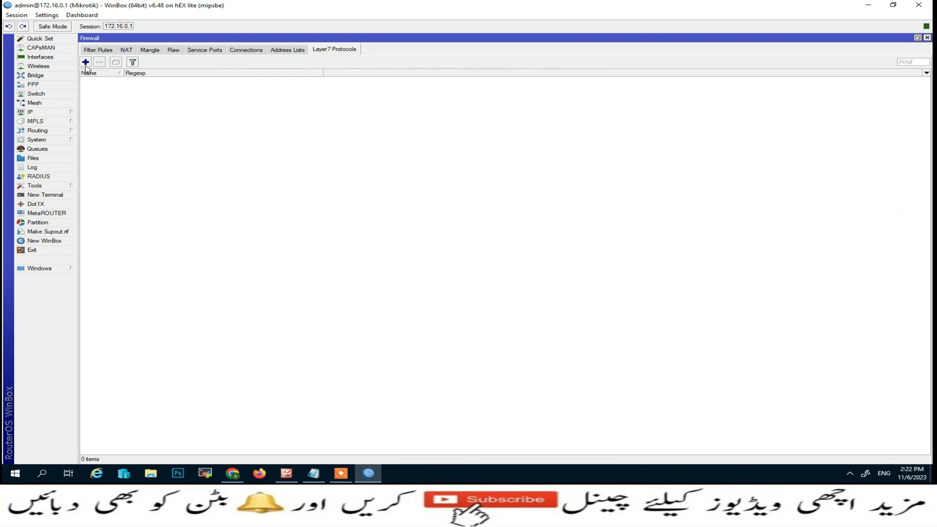
left_click(86, 63)
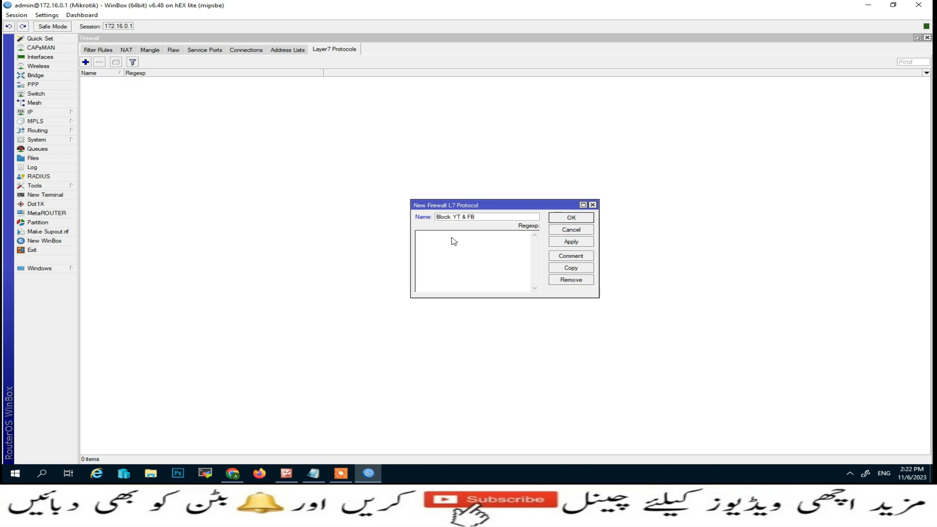
Copy ^.+(youtube.com|facebook.com).*$ from the Web Site note in Notepad into the protocol's Regexp and save it.
left_click(314, 473)
left_click_drag(342, 277, 198, 277)
key("ctrl+c")
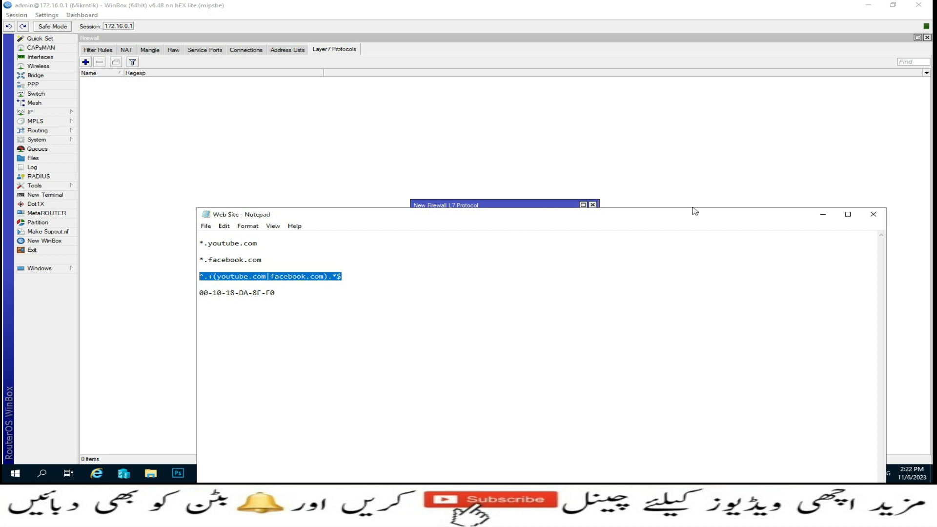
left_click(823, 215)
left_click(452, 244)
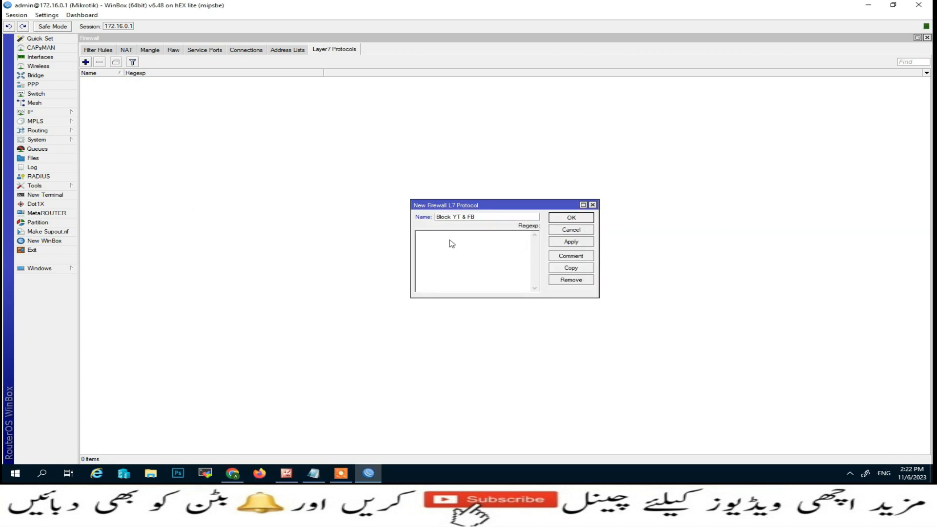
key("ctrl+v")
left_click(652, 244)
left_click(566, 218)
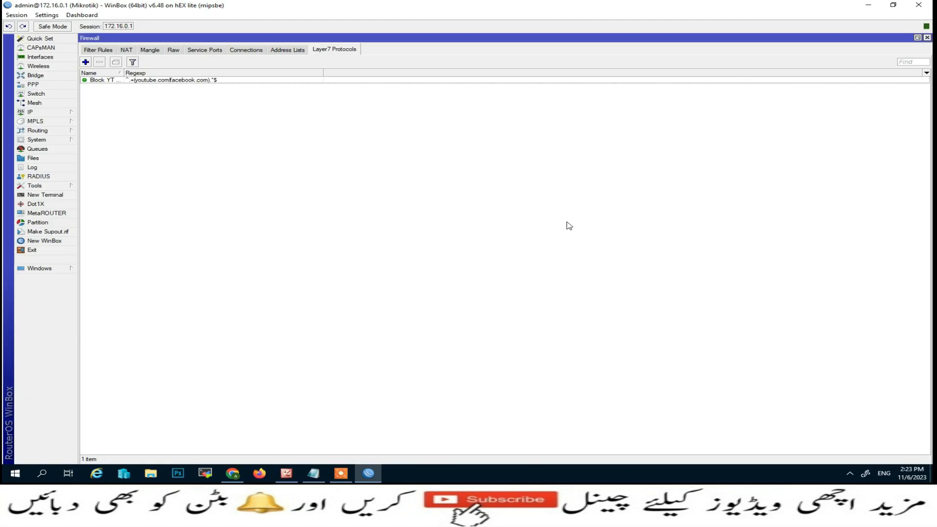
Start a new firewall filter rule in the forward chain with source address 172.16.0.0/16, protocol tcp and destination port 443.
left_click(90, 52)
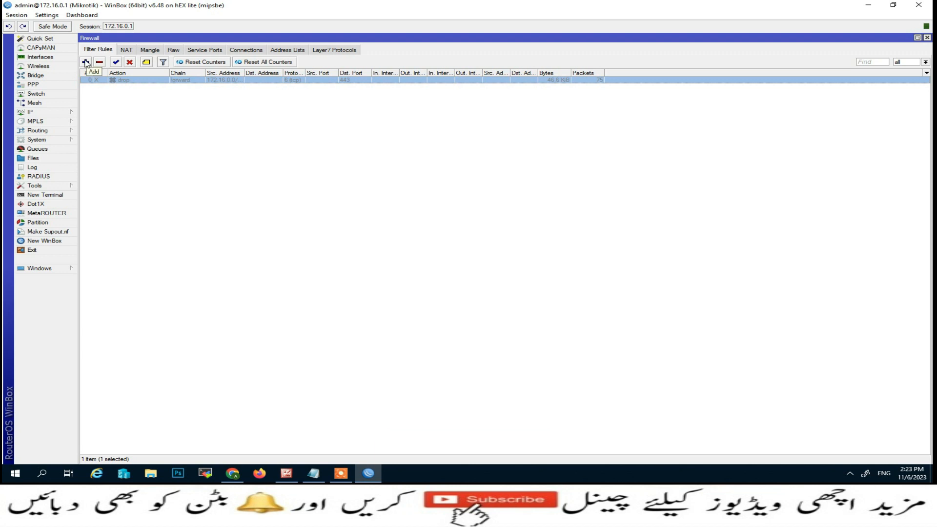
left_click(85, 63)
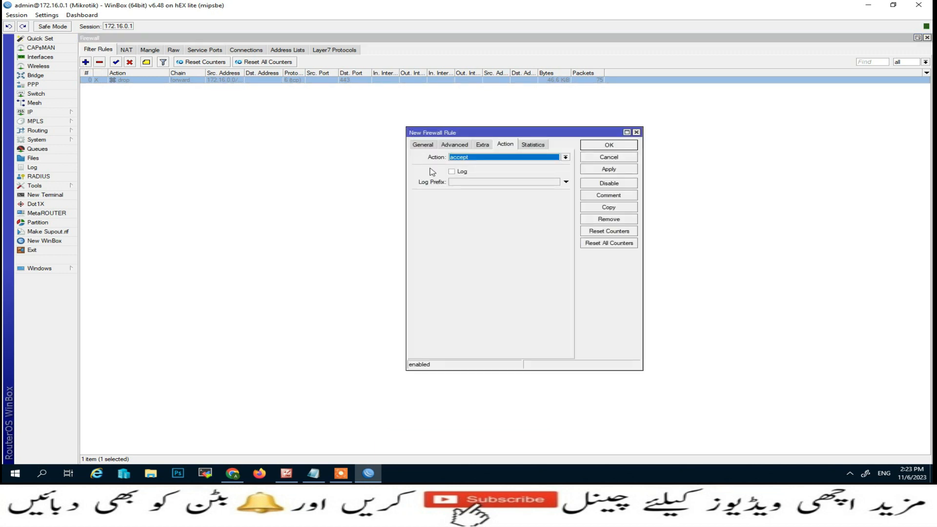
left_click(422, 146)
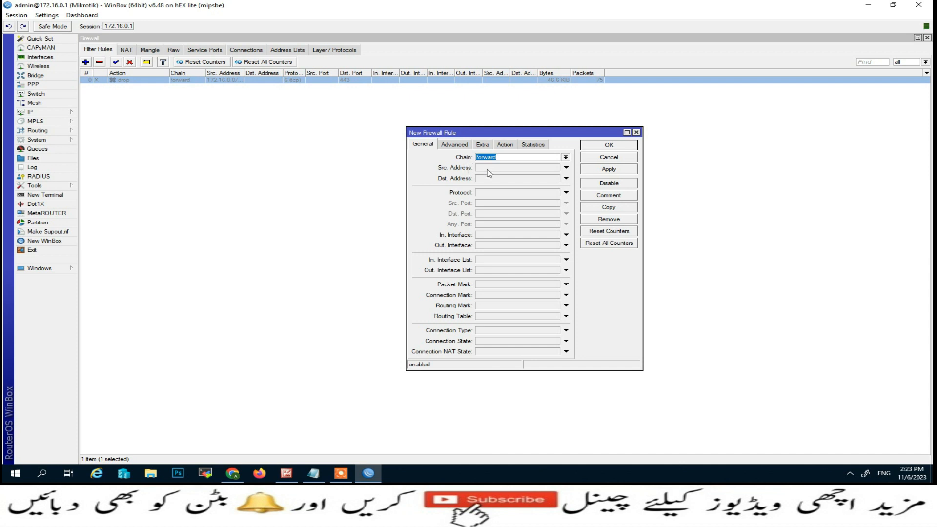
left_click(488, 169)
type("172.16.0.0/16")
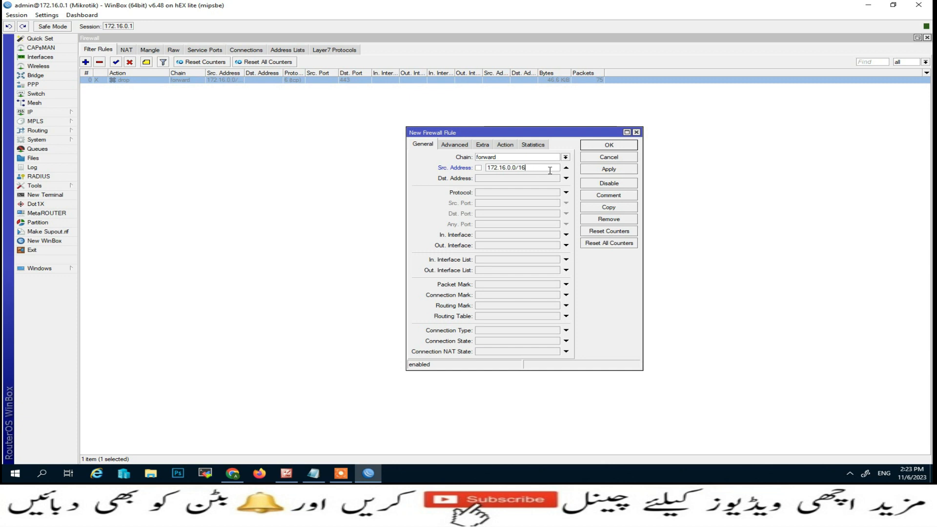
left_click(488, 193)
left_click(483, 214)
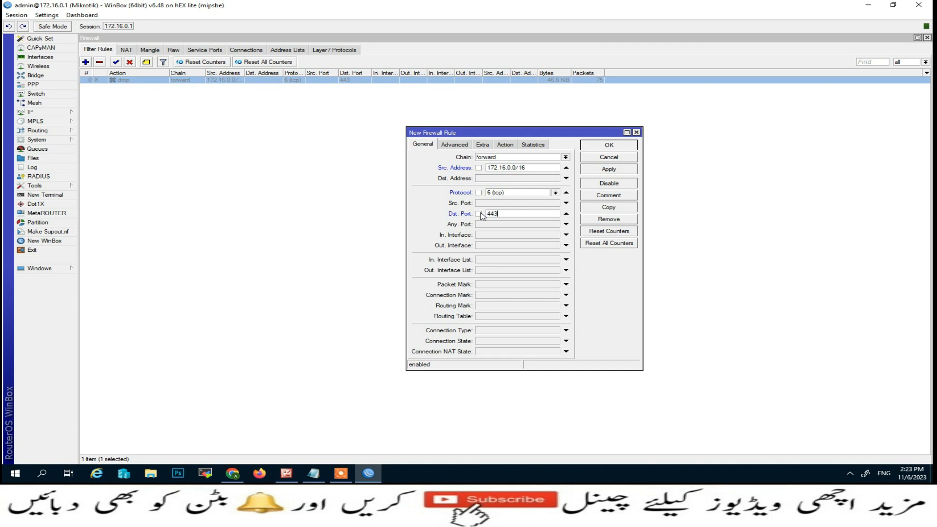
Set the new rule's Layer7 Protocol matcher to "Block YT & FB" and leave TLS Host unset.
left_click(454, 145)
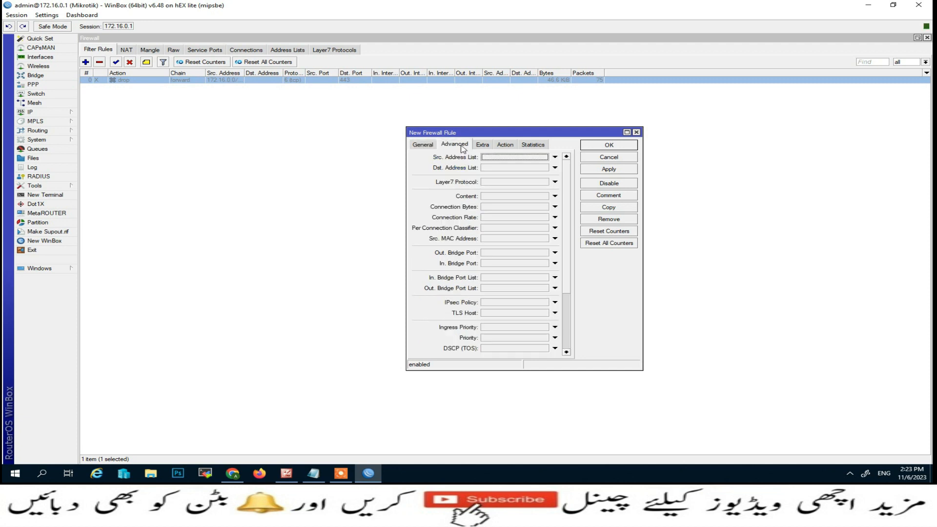
left_click(555, 182)
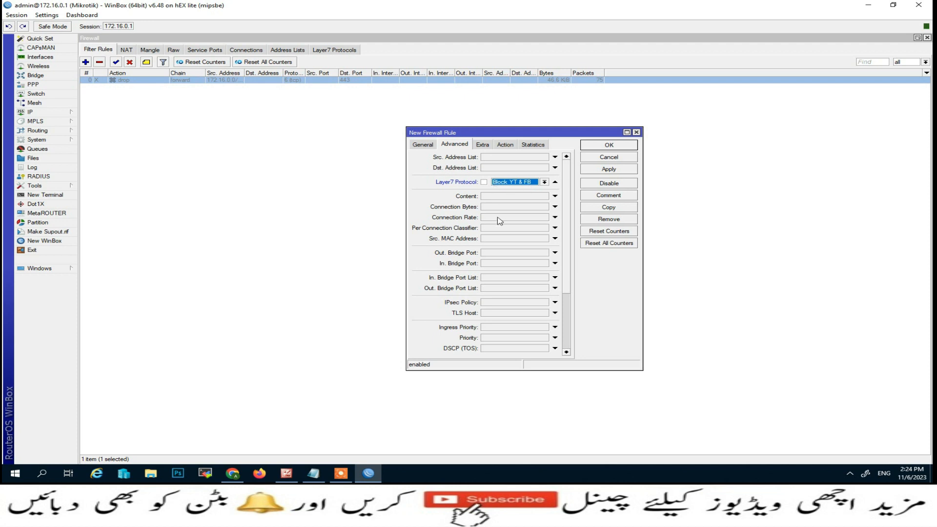
left_click(487, 315)
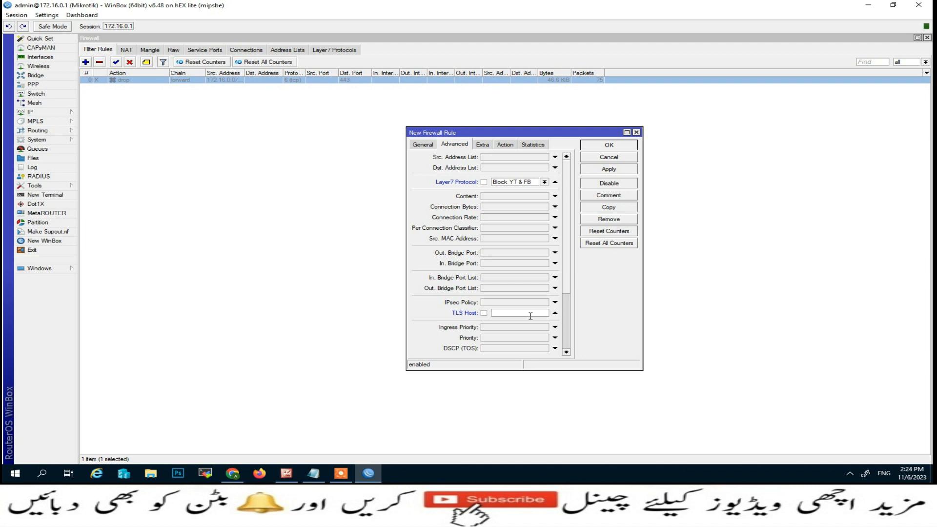
left_click(555, 313)
Set the new rule's action to drop and save the rule.
left_click(510, 146)
left_click(486, 158)
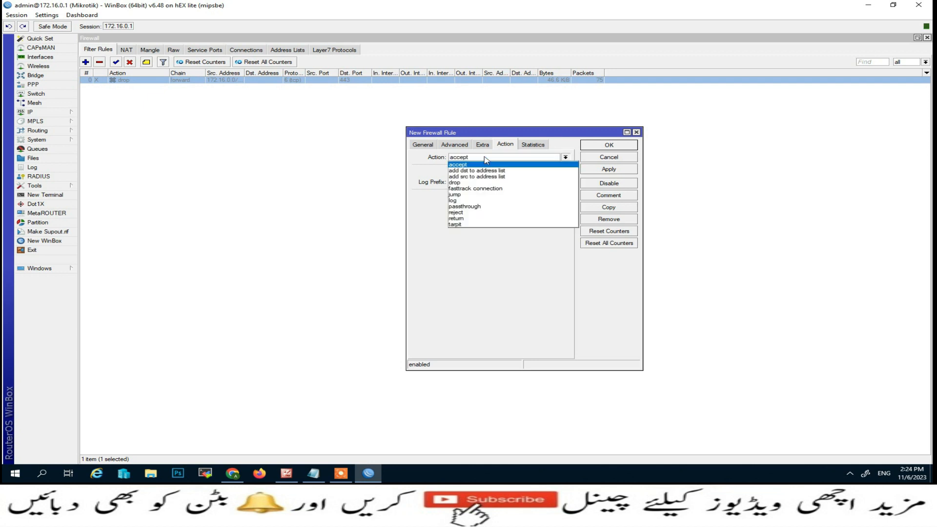
left_click(464, 184)
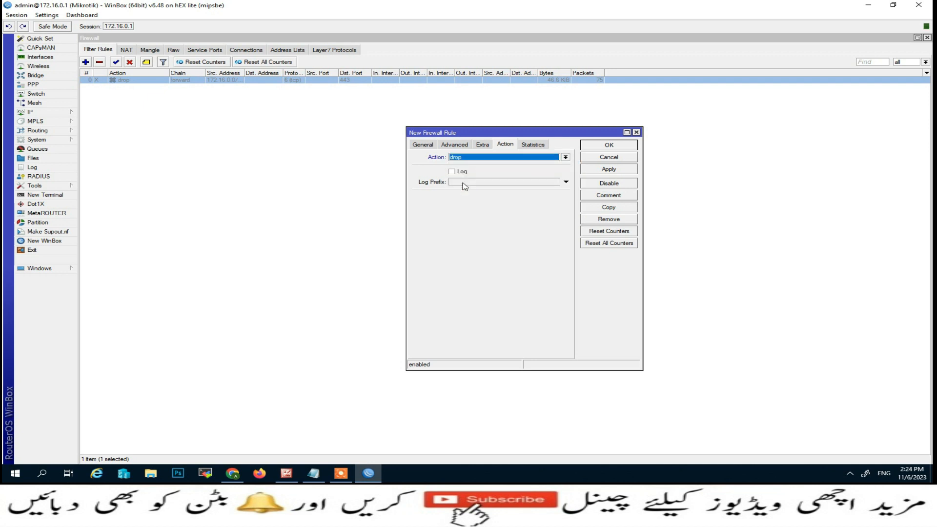
left_click(623, 170)
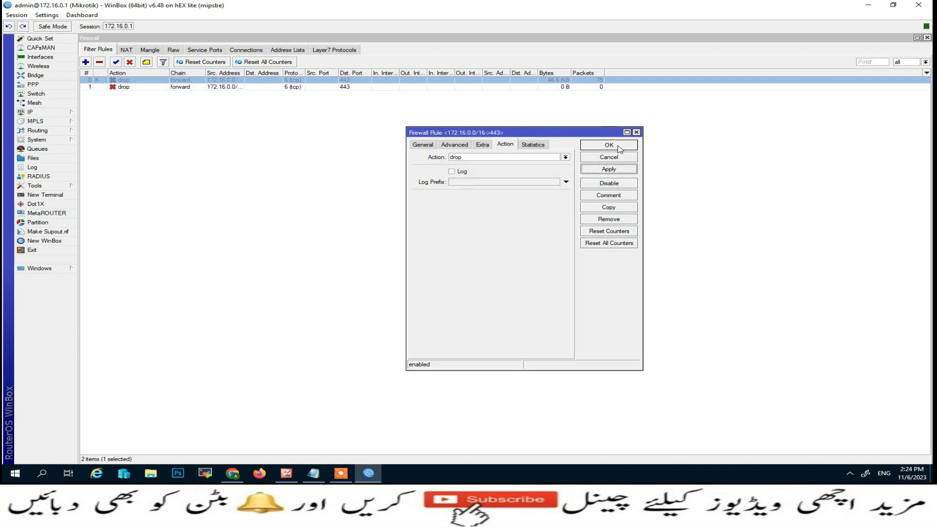
left_click(619, 145)
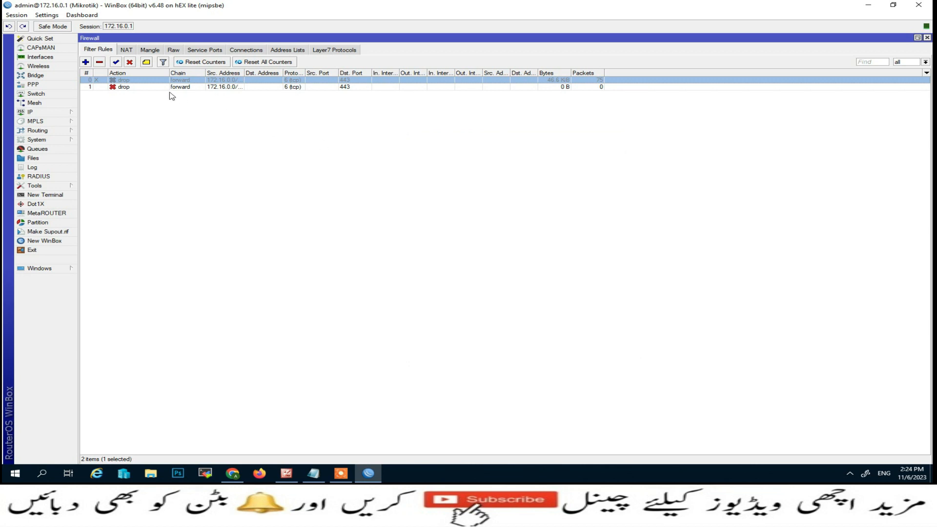
Switch to Chrome, clear the all-time browsing history, cookies and cached files, and close the browser.
left_click(234, 473)
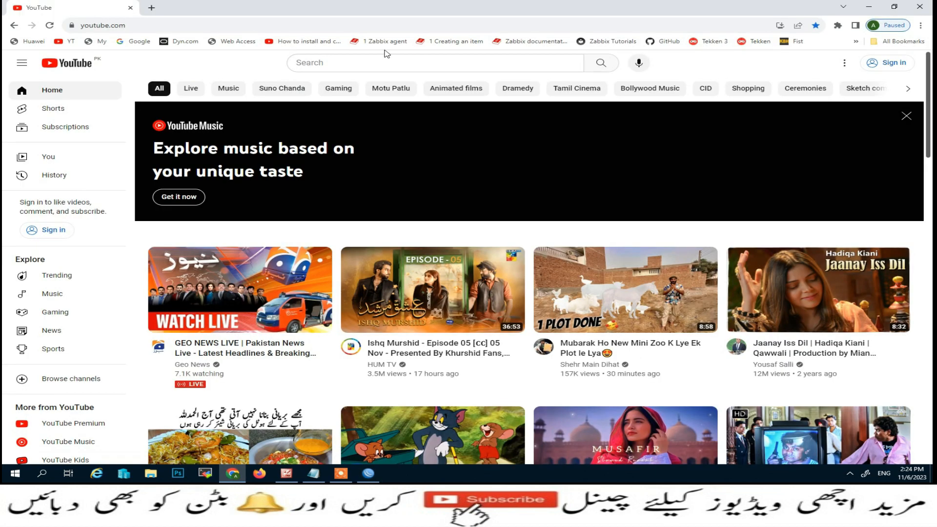
key("ctrl+h")
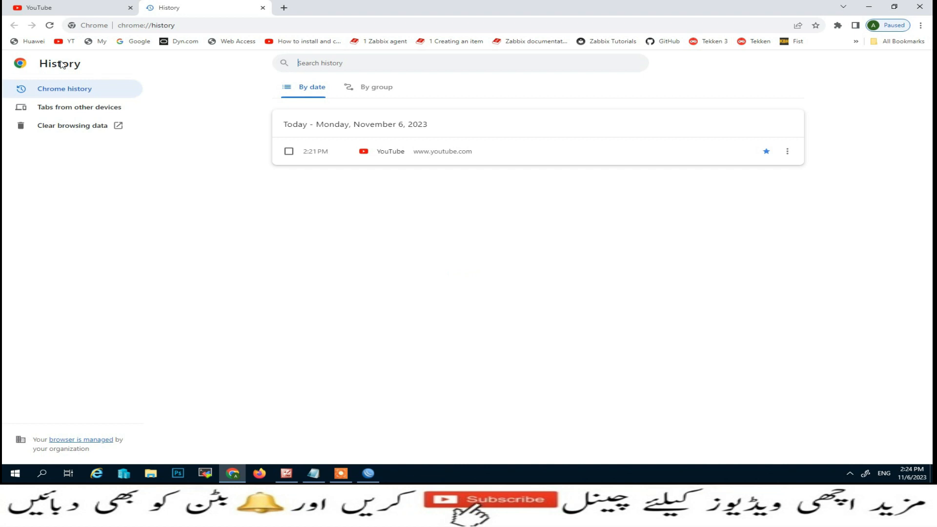
left_click(73, 128)
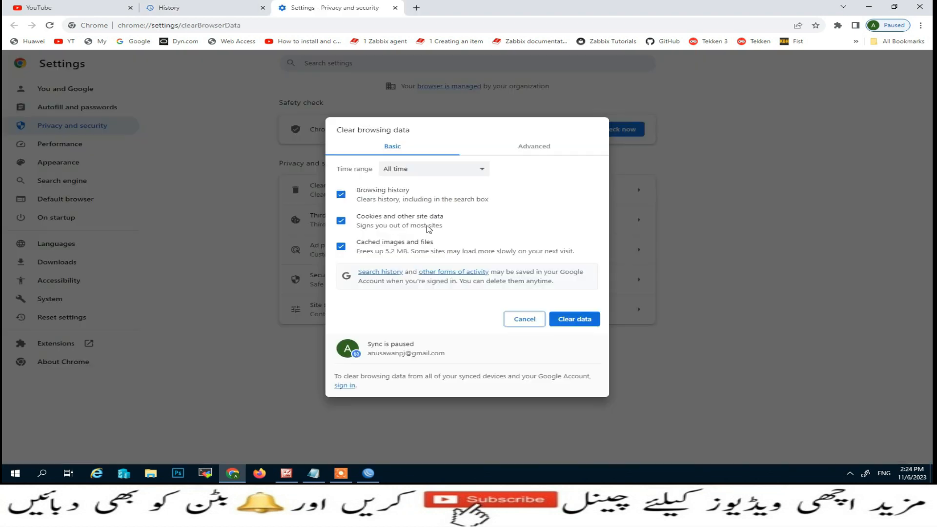
left_click(593, 318)
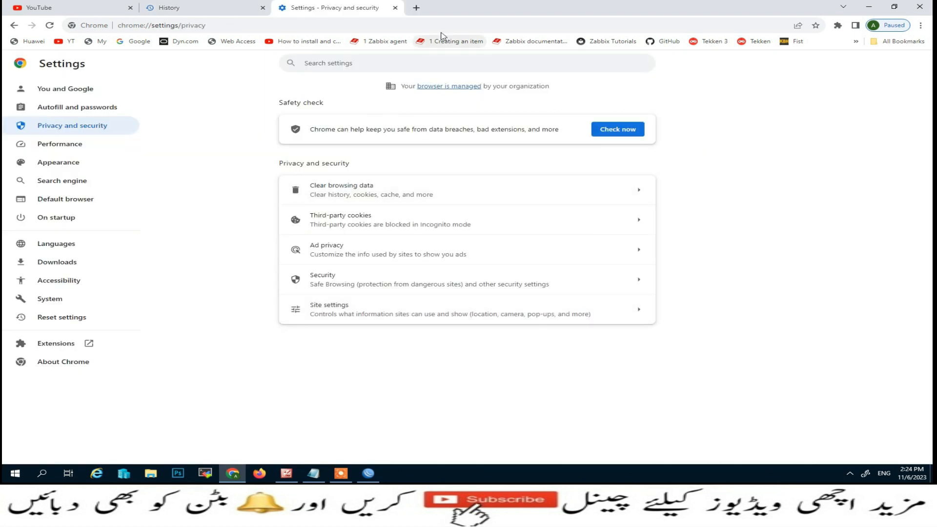
left_click(920, 7)
Reopen Chrome with the user profile and load facebook.com to test the Layer7 block.
left_click(233, 473)
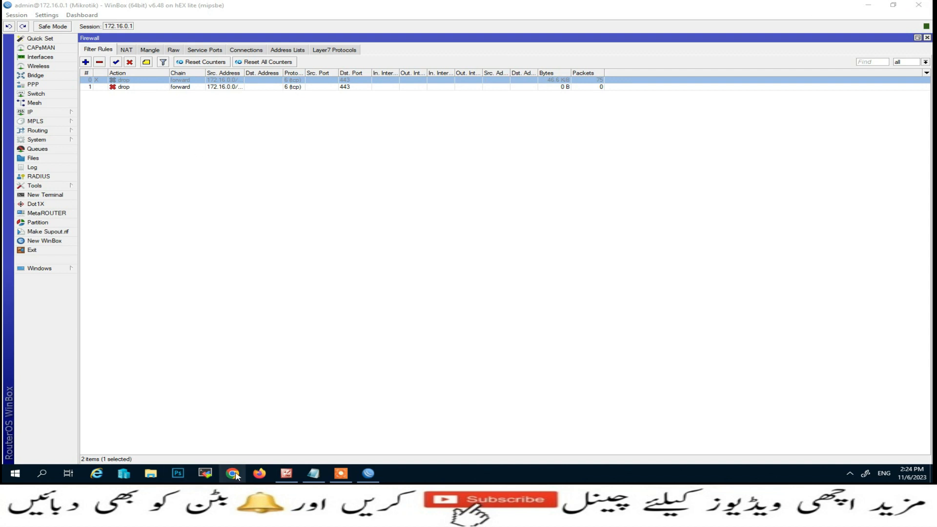
left_click(468, 273)
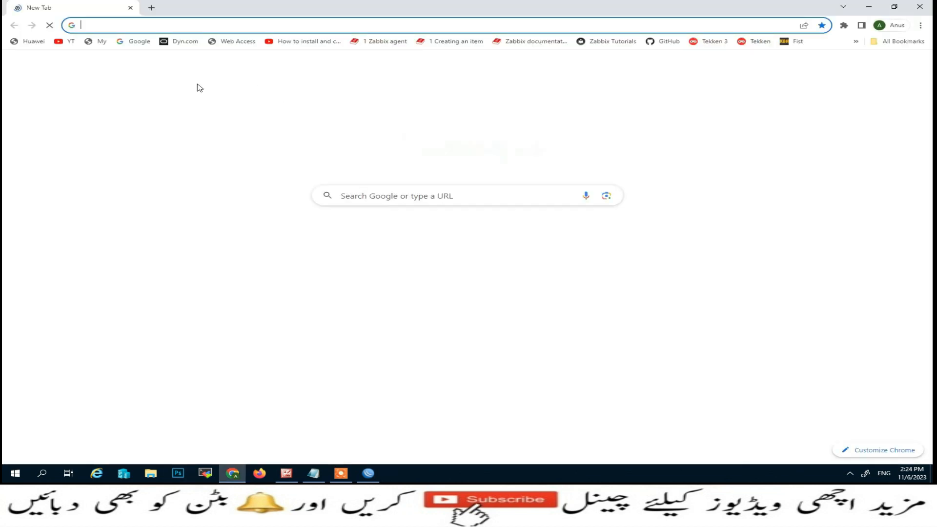
left_click(135, 26)
type("f")
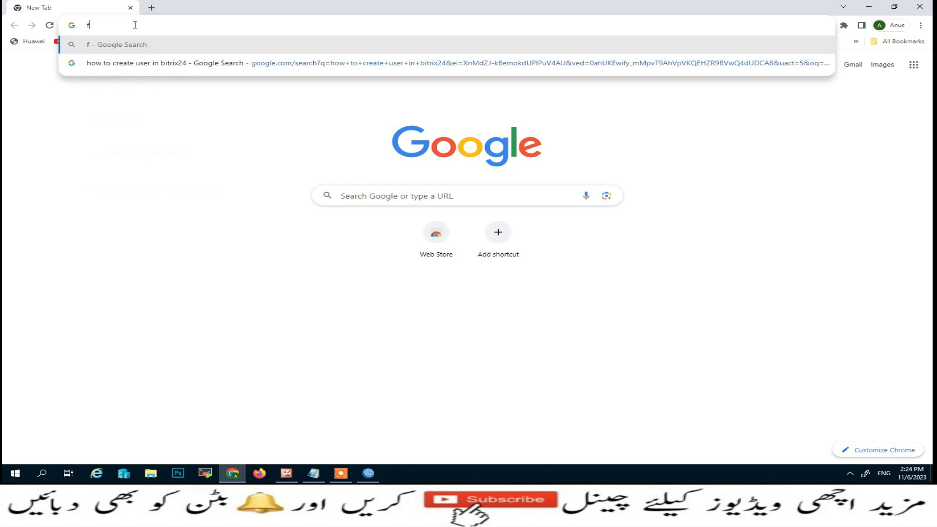
type("acebook")
key("Return")
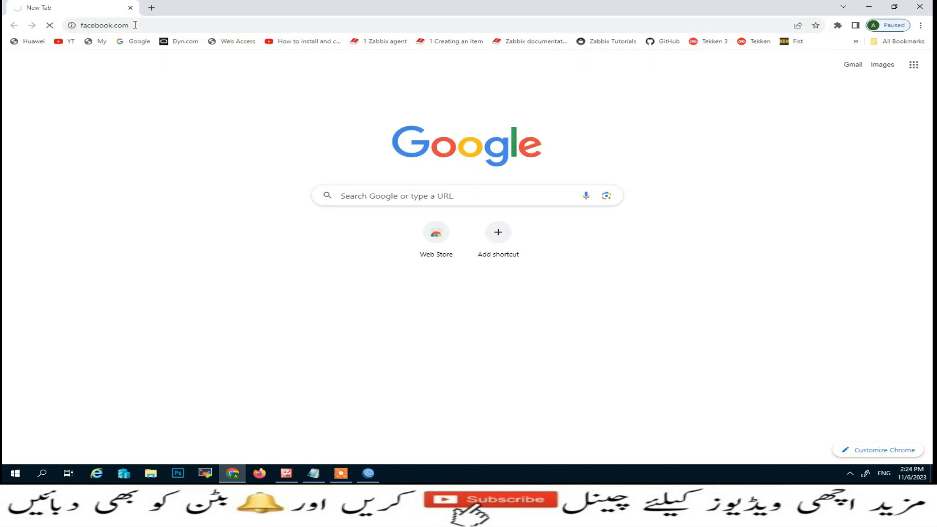
Load youtube.com in a second tab to test the block, and close that tab.
left_click(151, 8)
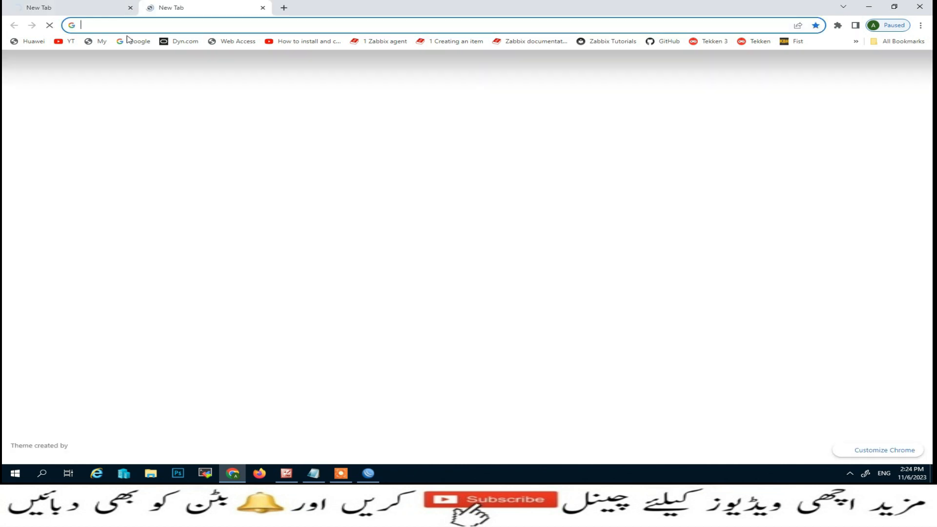
left_click(64, 43)
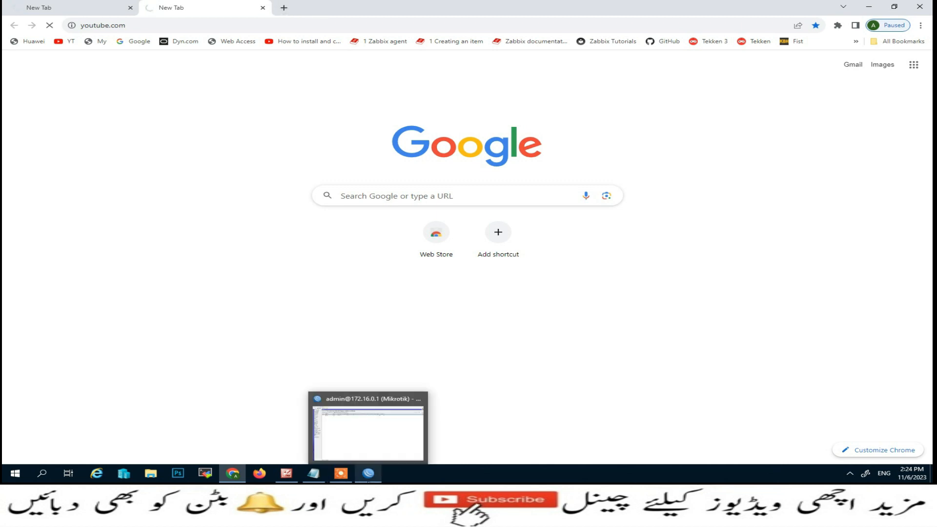
left_click(263, 8)
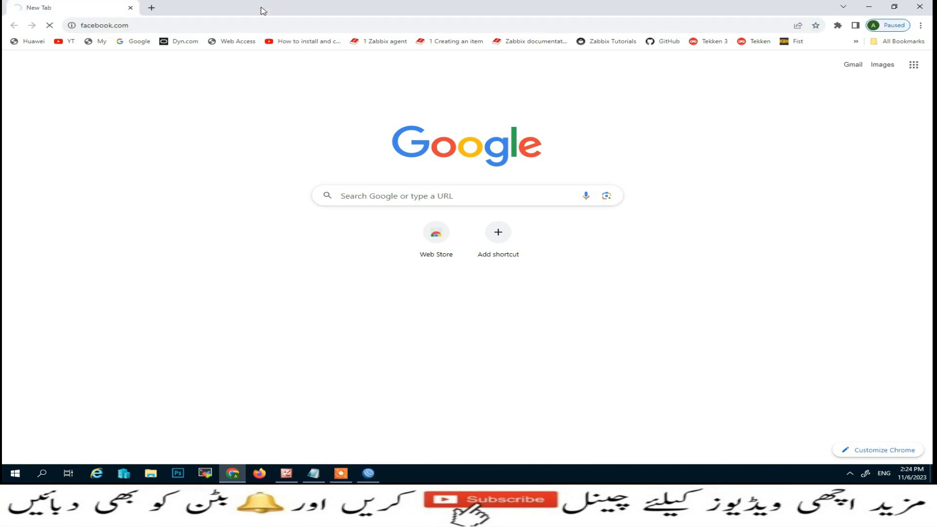
Load google.com and yahoo.com to check access to other sites, and return to Google.
left_click(140, 43)
left_click(215, 25)
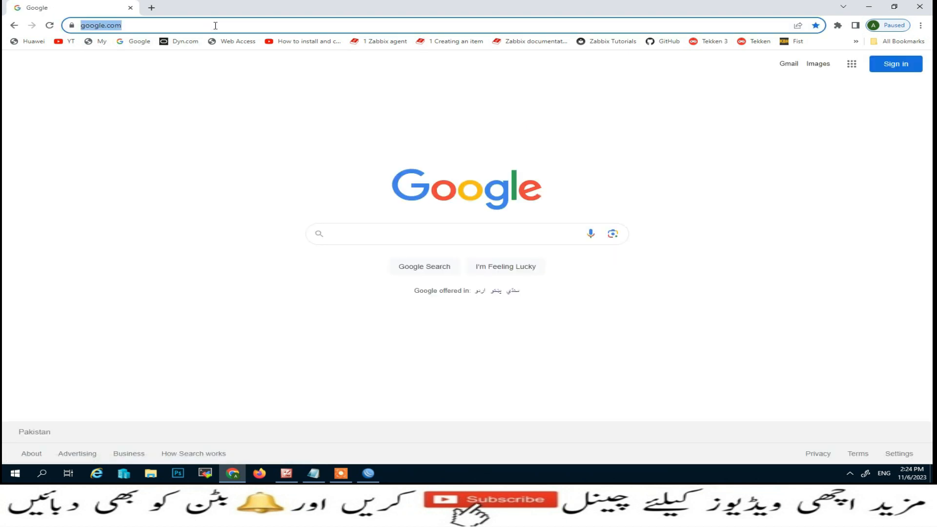
type("yahoo")
key("ctrl+Return")
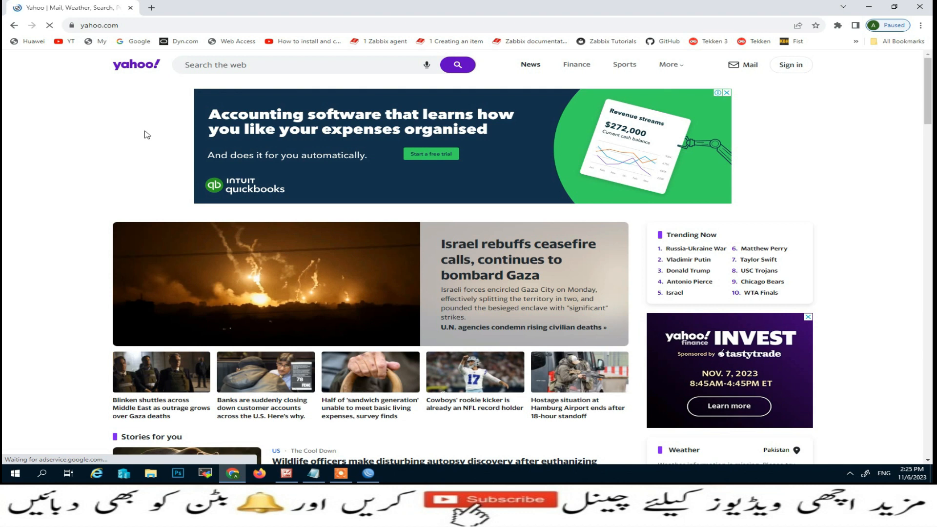
left_click(139, 42)
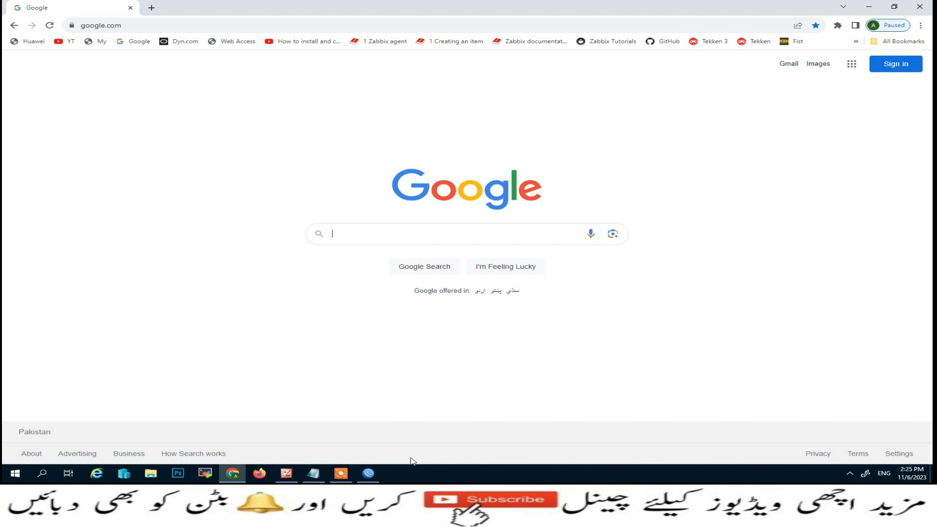
Switch to WinBox, disable the Layer7 drop rule and enable the first drop rule.
left_click(371, 473)
left_click(155, 88)
left_click(130, 62)
left_click(140, 80)
left_click(116, 63)
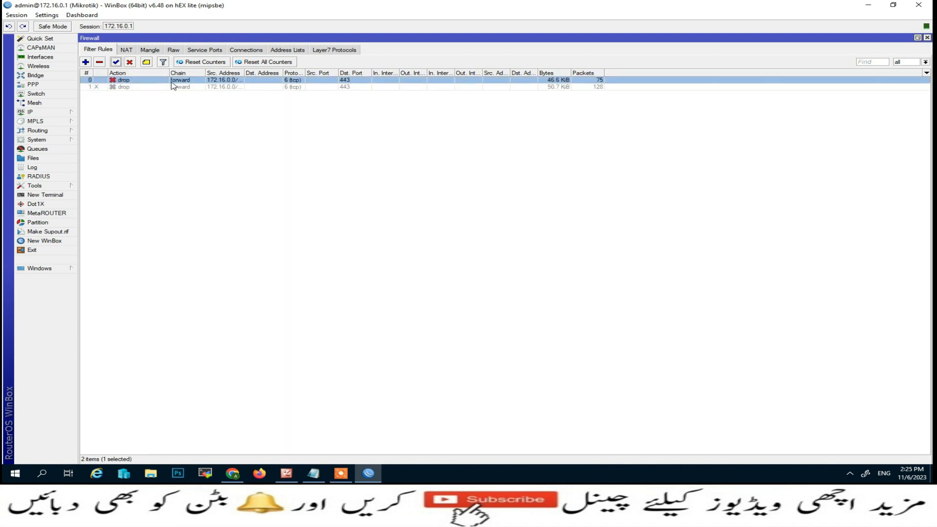
Delete the "Block YT & FB" entry from the firewall's Layer7 protocols.
left_click(343, 50)
left_click(178, 82)
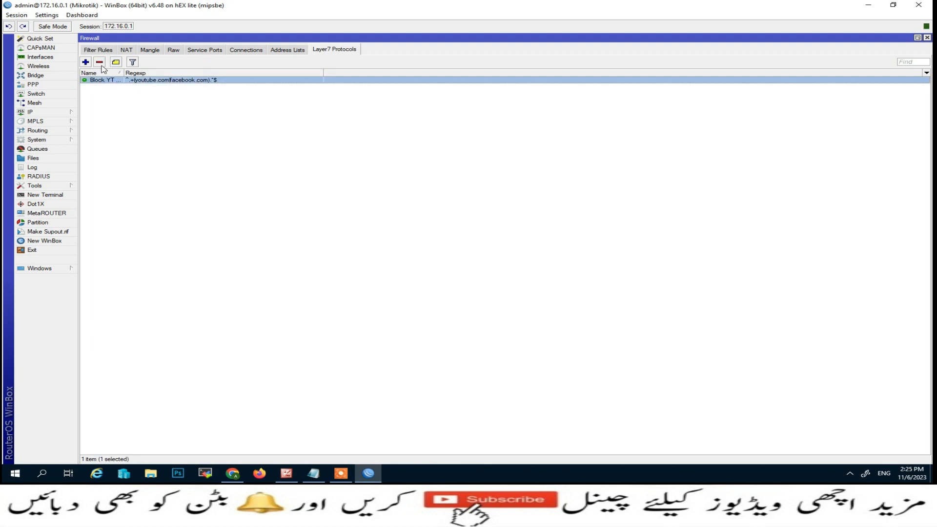
left_click(100, 63)
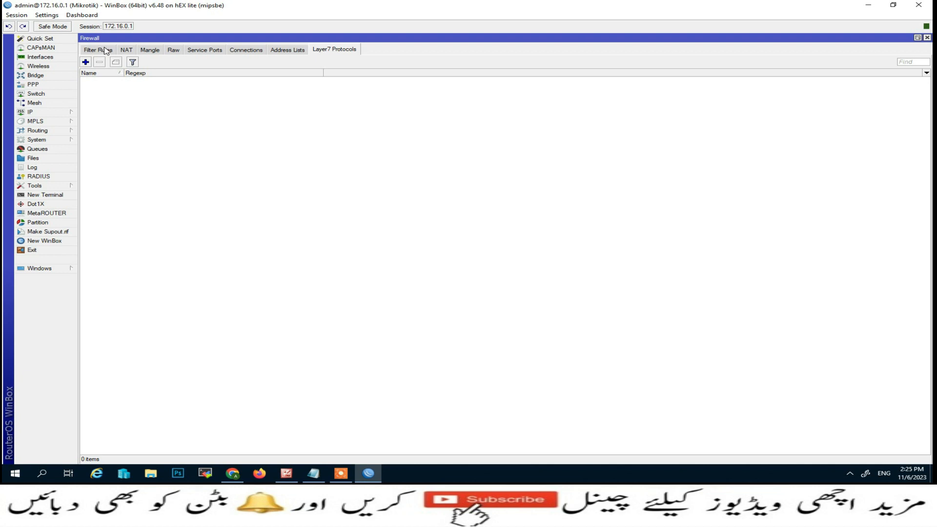
Review the first filter rule's general and advanced matchers, close it without changes and disable the rule.
left_click(106, 51)
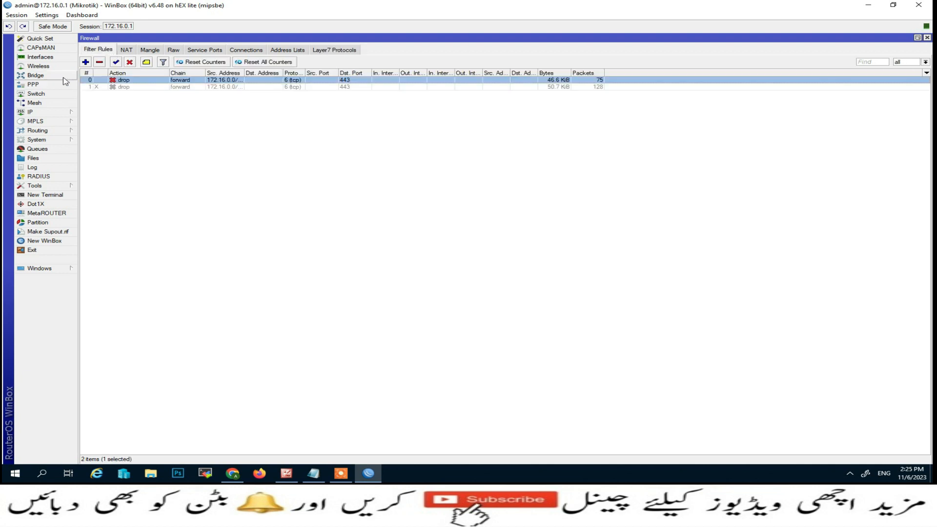
double_click(151, 81)
left_click(431, 145)
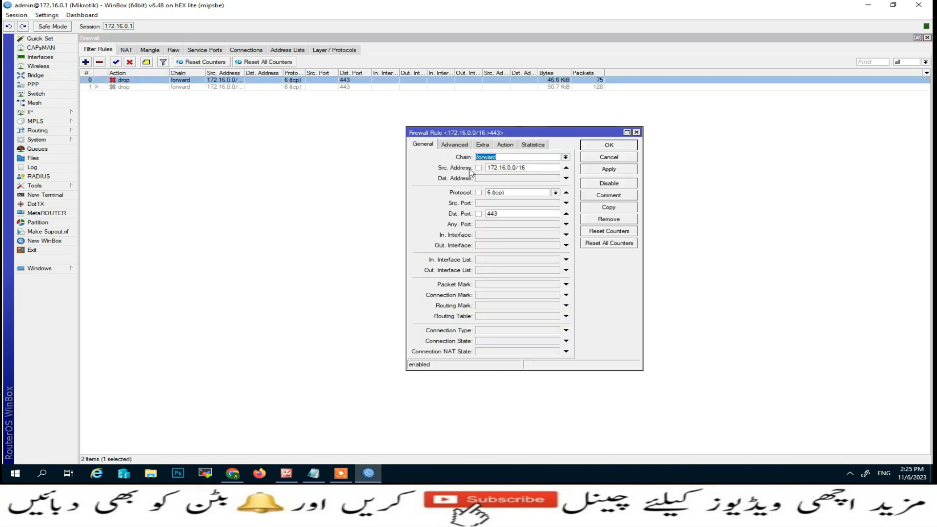
left_click(462, 145)
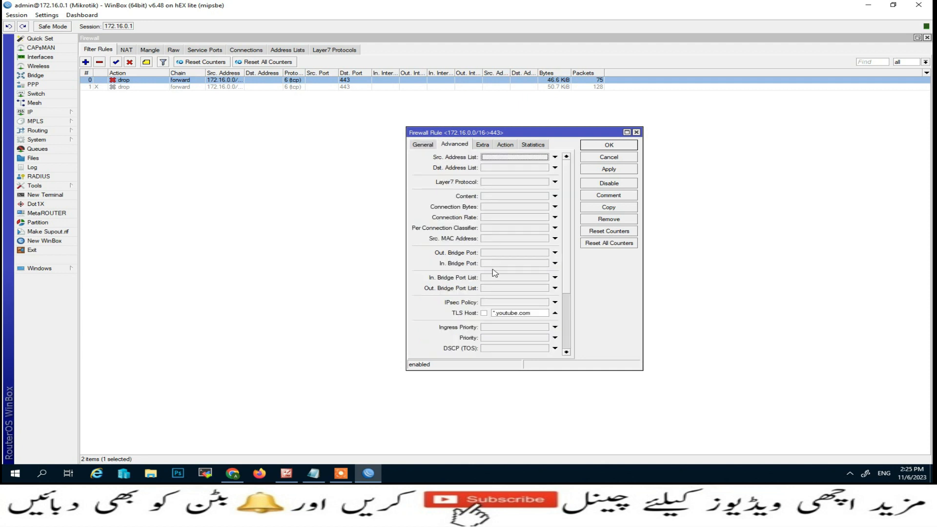
left_click(603, 157)
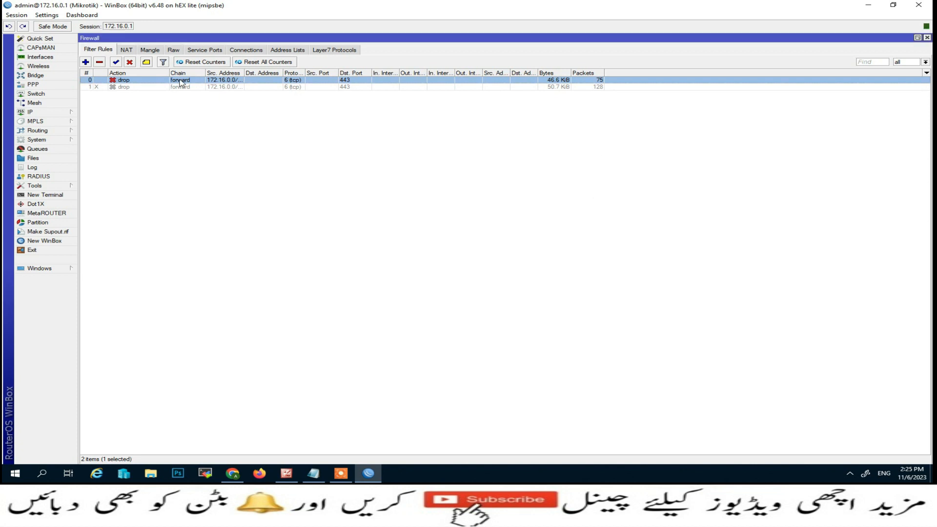
left_click(129, 62)
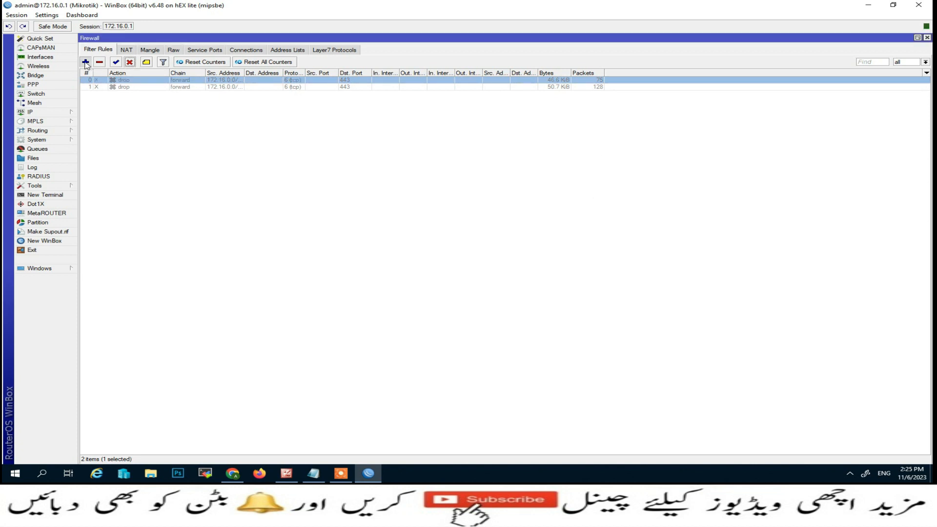
Add a forward-chain filter rule for protocol 6 (tcp) and destination port 443, and enable its source MAC address matcher.
left_click(85, 62)
left_click(422, 144)
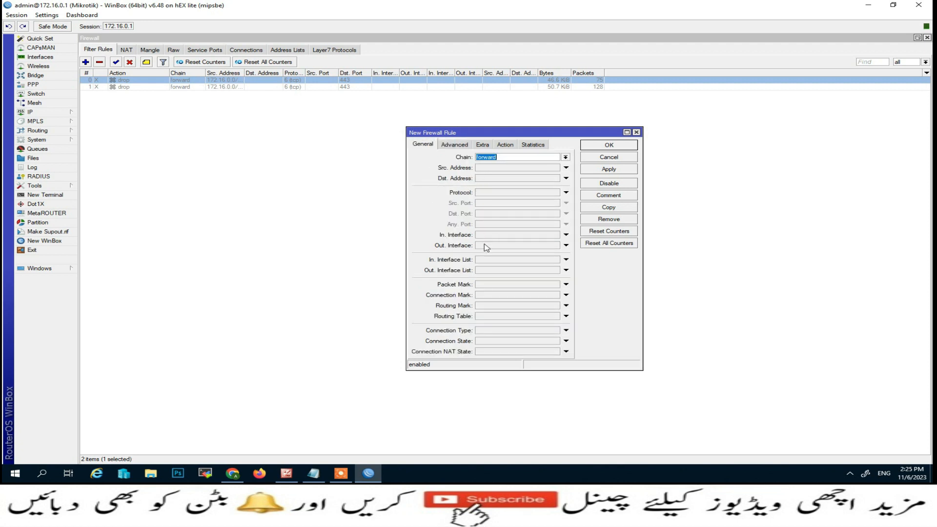
left_click(482, 193)
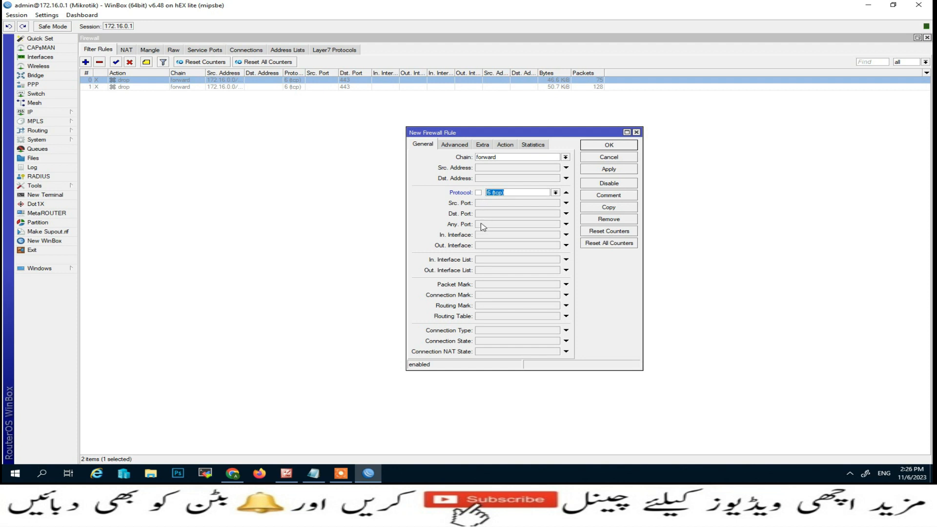
left_click(486, 214)
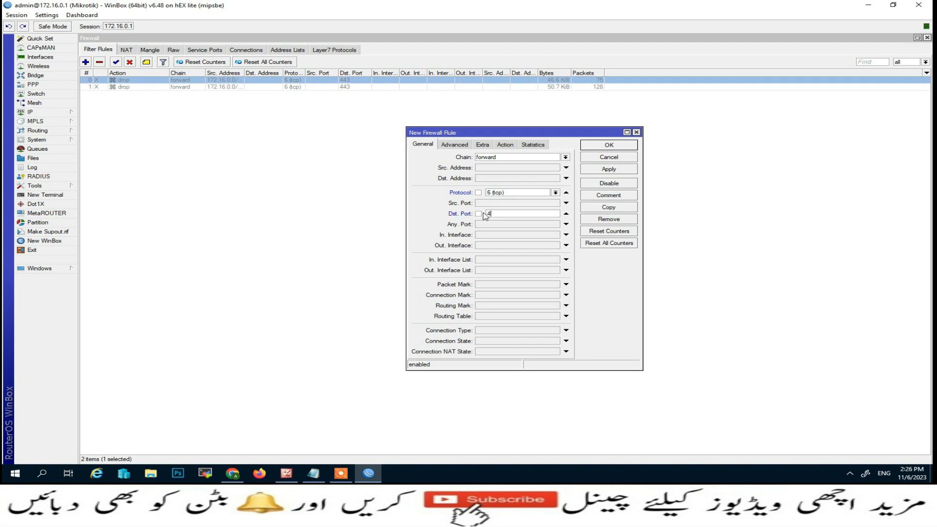
left_click(456, 145)
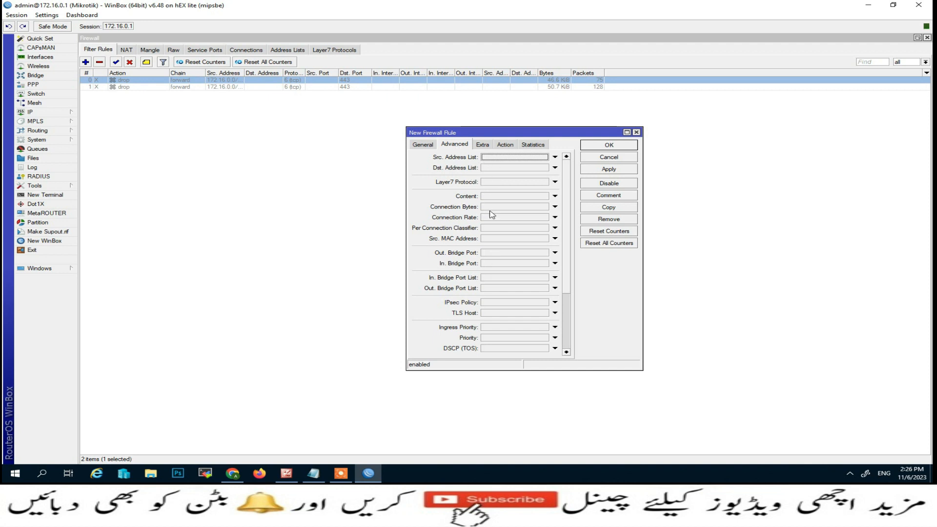
left_click(489, 239)
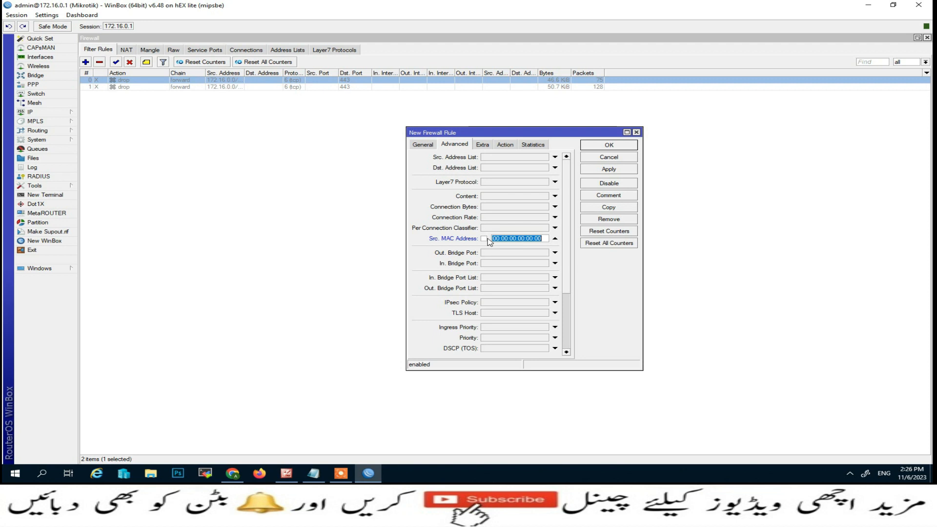
Open the HyperV-1 adapter's connection details in the Windows network settings to look up its physical address.
left_click(850, 473)
right_click(829, 455)
left_click(830, 444)
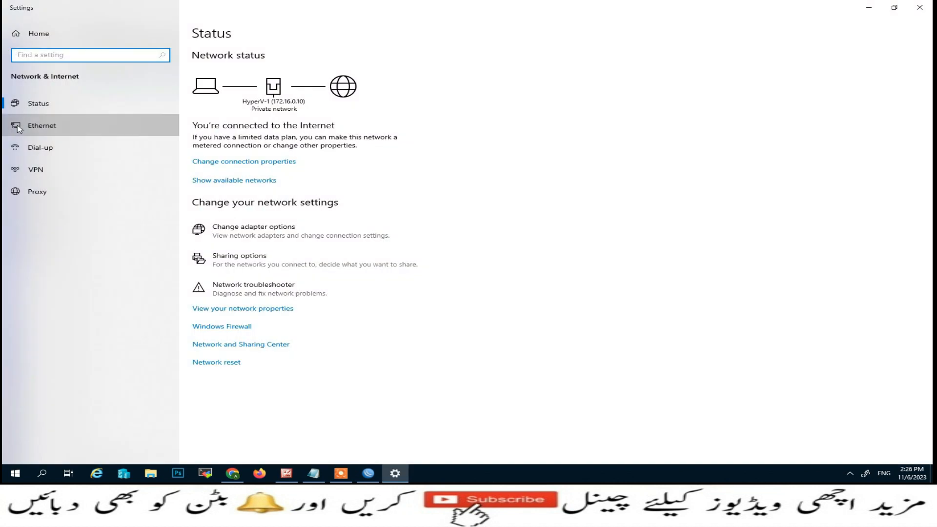
left_click(18, 128)
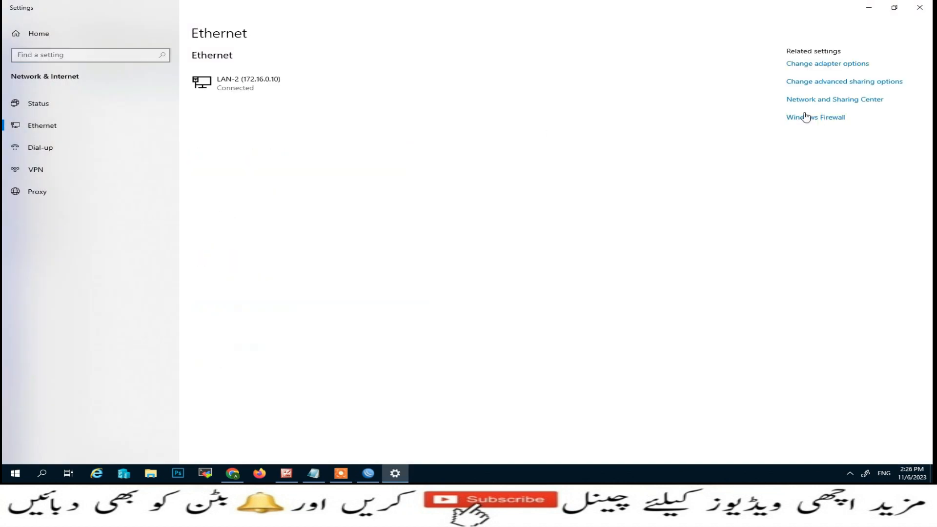
left_click(825, 66)
double_click(261, 212)
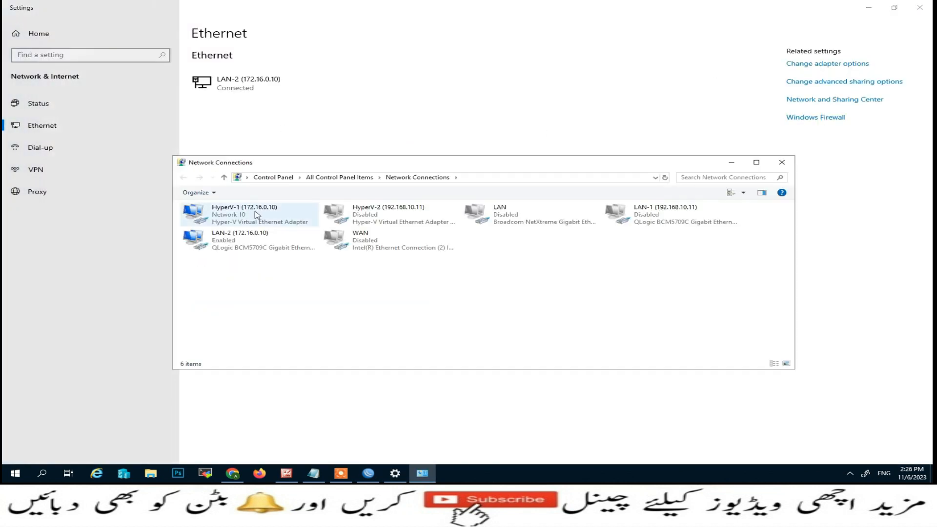
left_click(416, 232)
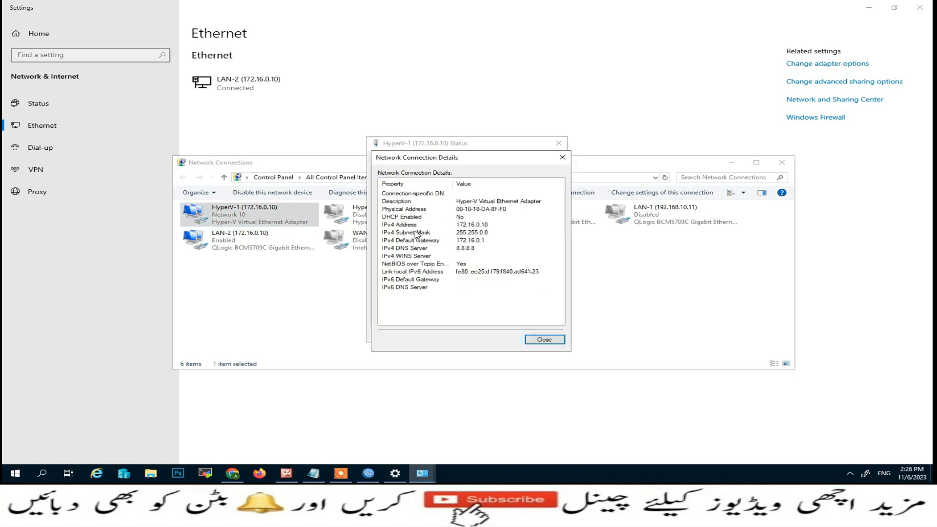
Close Settings and Network Connections, and arrange the new firewall rule beside the HyperV-1 connection details.
left_click(919, 8)
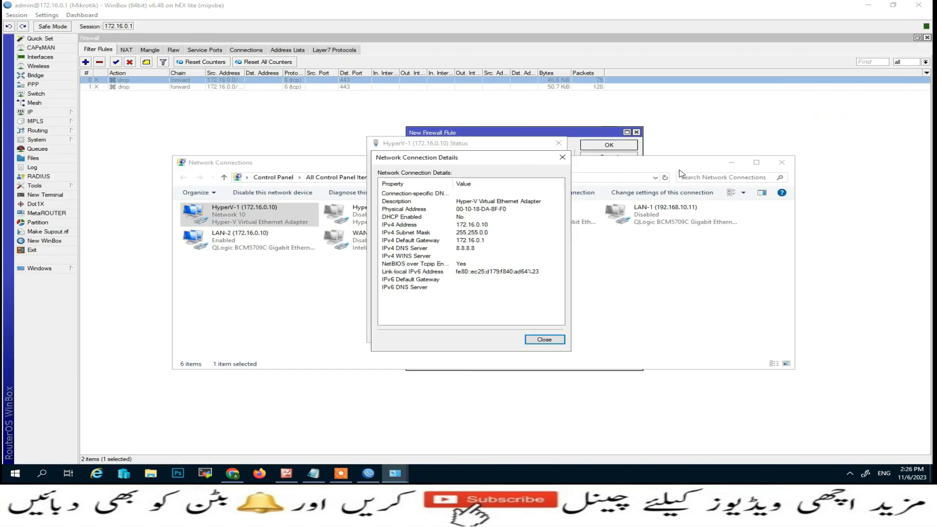
left_click(782, 162)
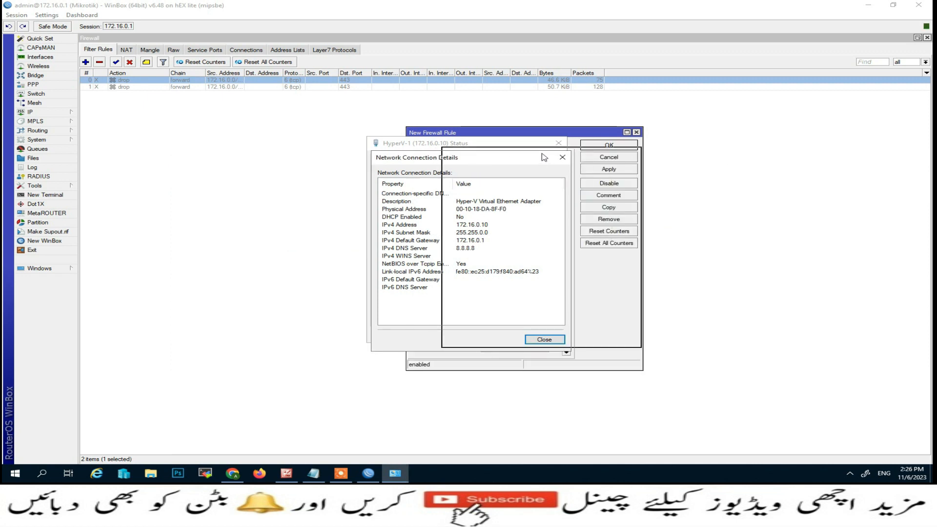
left_click_drag(543, 158, 585, 148)
left_click_drag(501, 149, 175, 135)
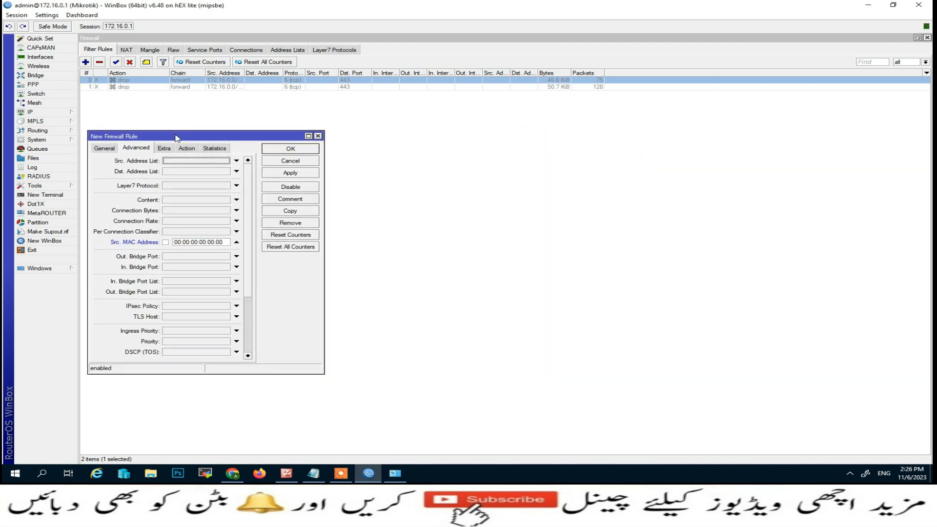
left_click(397, 474)
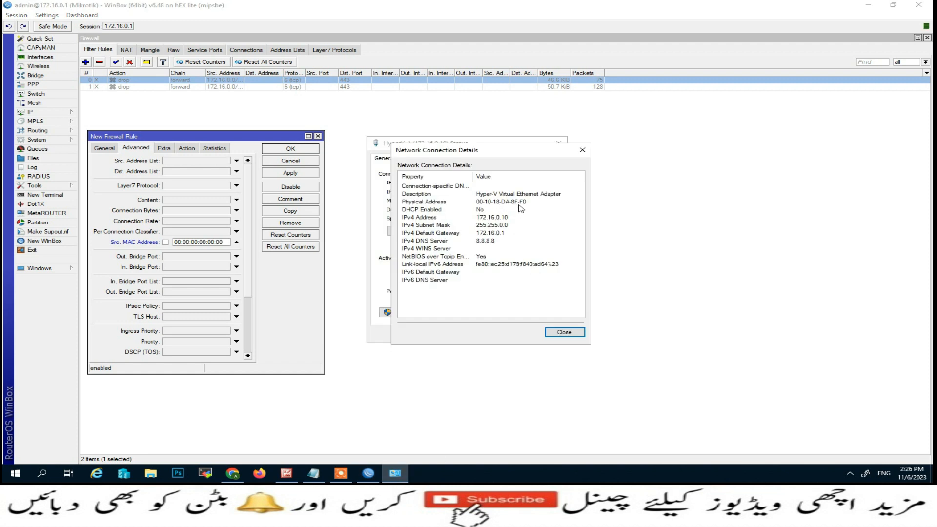
Copy the MAC address from the Web Site note and set the rule's source MAC address to 00-10-18-DA-8F-F0.
left_click(323, 466)
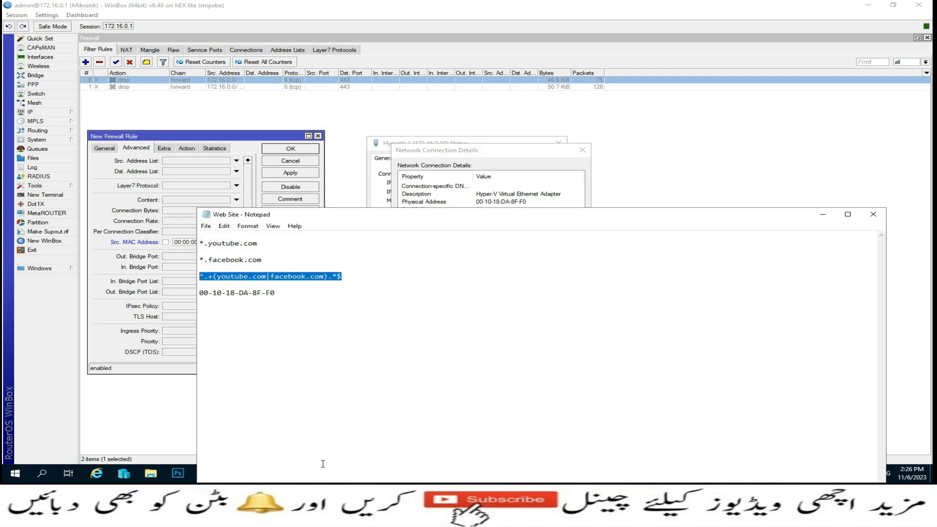
left_click_drag(335, 209, 621, 229)
left_click(574, 331)
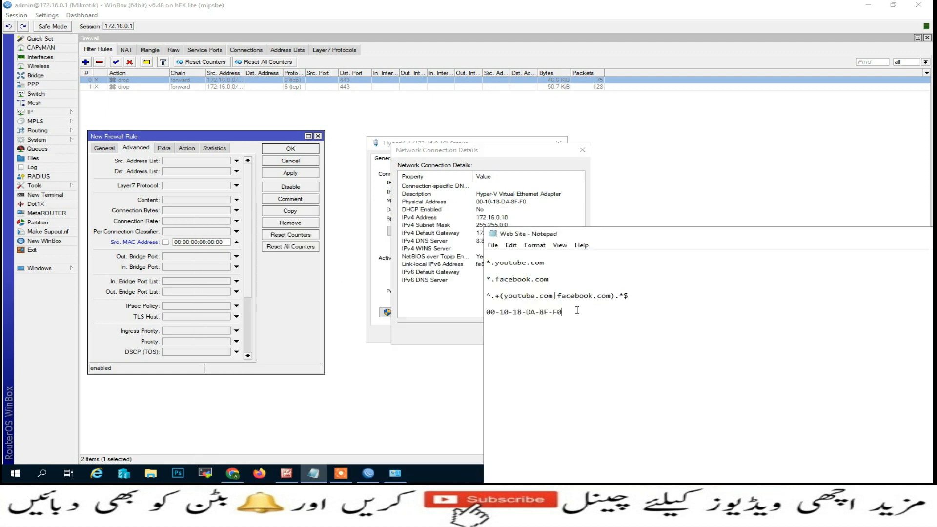
left_click_drag(577, 311, 489, 315)
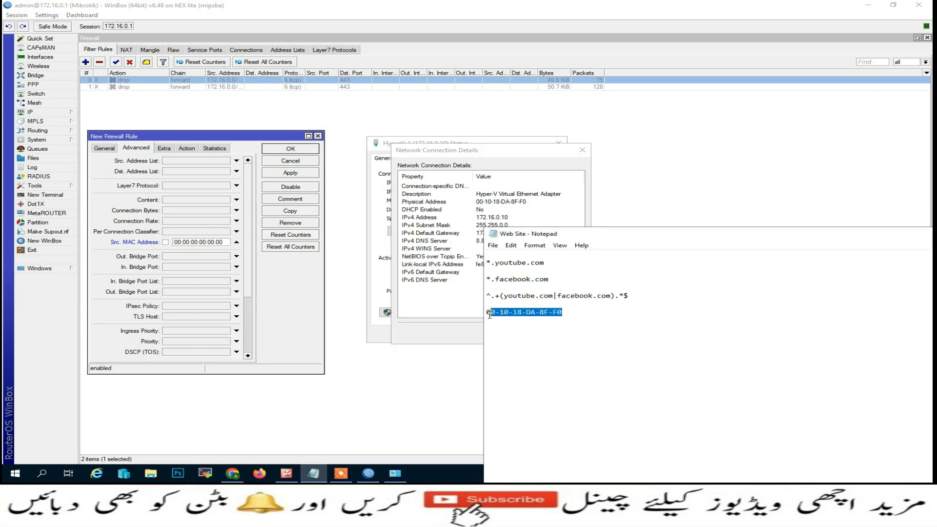
left_click(222, 243)
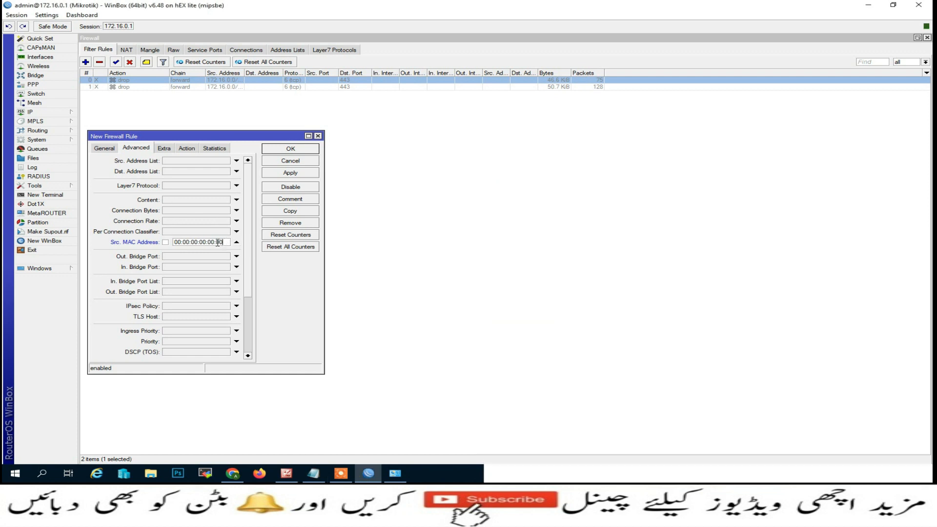
left_click_drag(222, 243, 158, 243)
type("00-10-18-DA-8F-F0")
Set the rule's TLS host to *.facebook.com and its action to drop, then apply and save the rule.
left_click(176, 316)
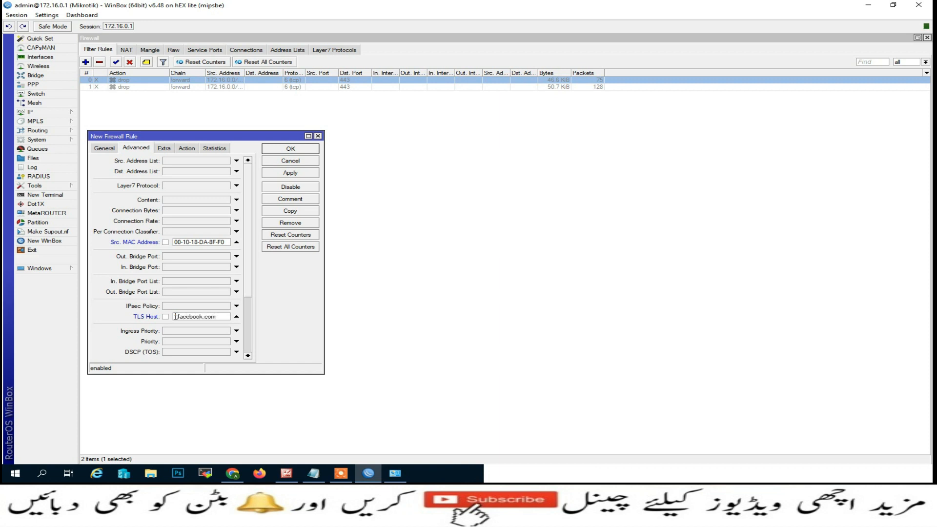
left_click(188, 150)
left_click(175, 165)
left_click(142, 187)
left_click(286, 175)
left_click(293, 150)
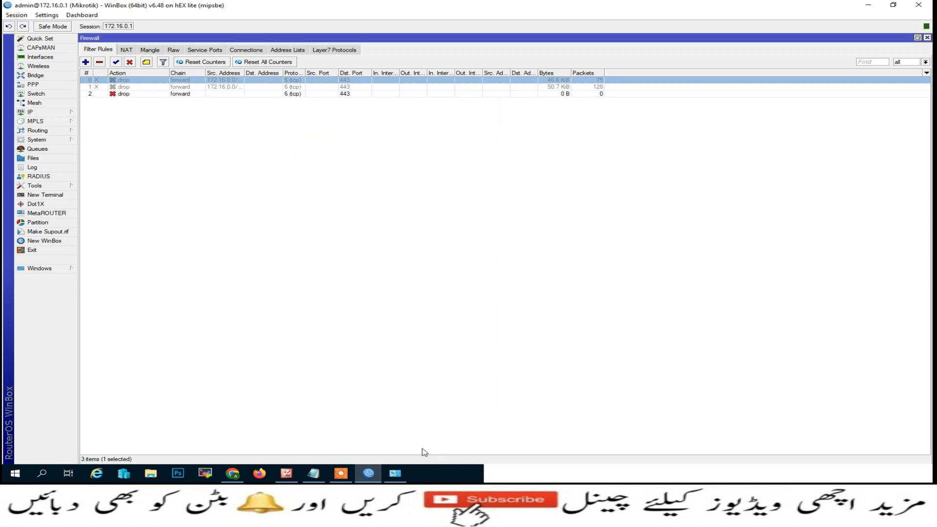
Switch to Chrome, clear all-time browsing history, cookies and cached files, and restart the browser with the Person 1 profile.
left_click(231, 474)
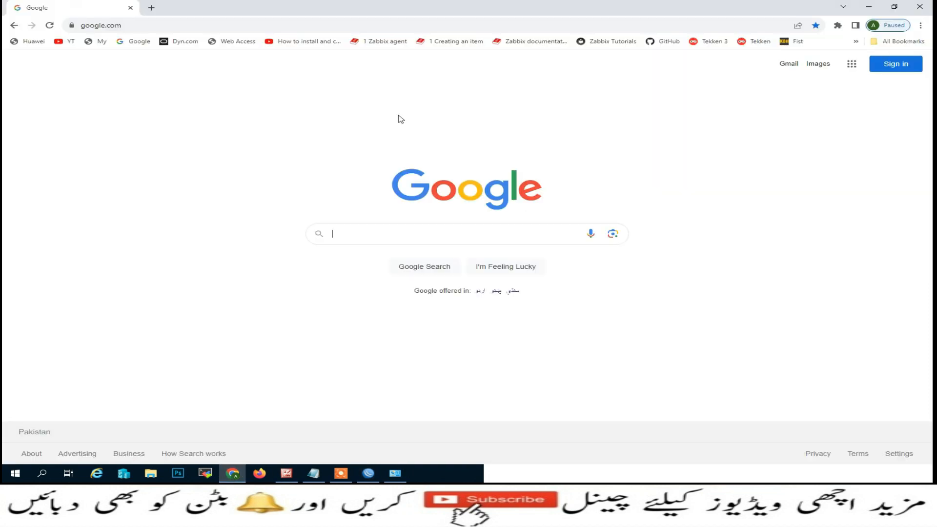
key("ctrl+h")
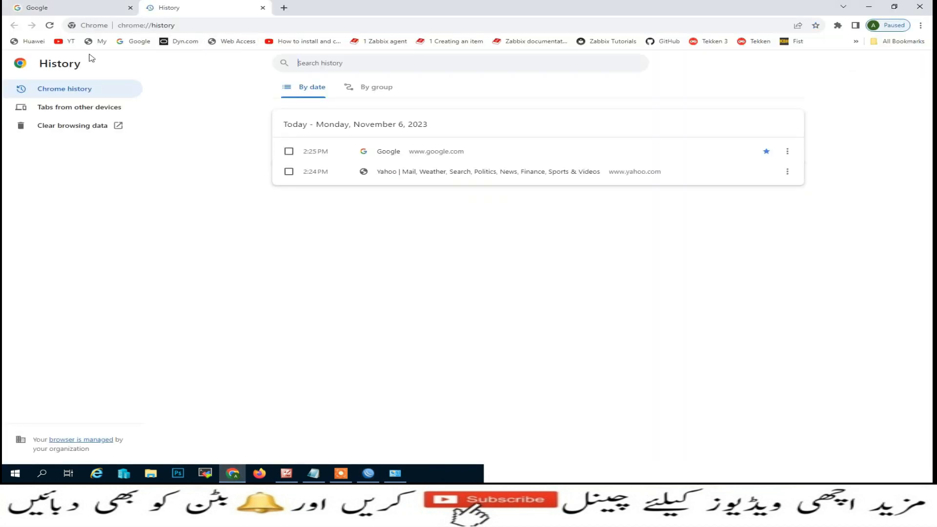
left_click(75, 128)
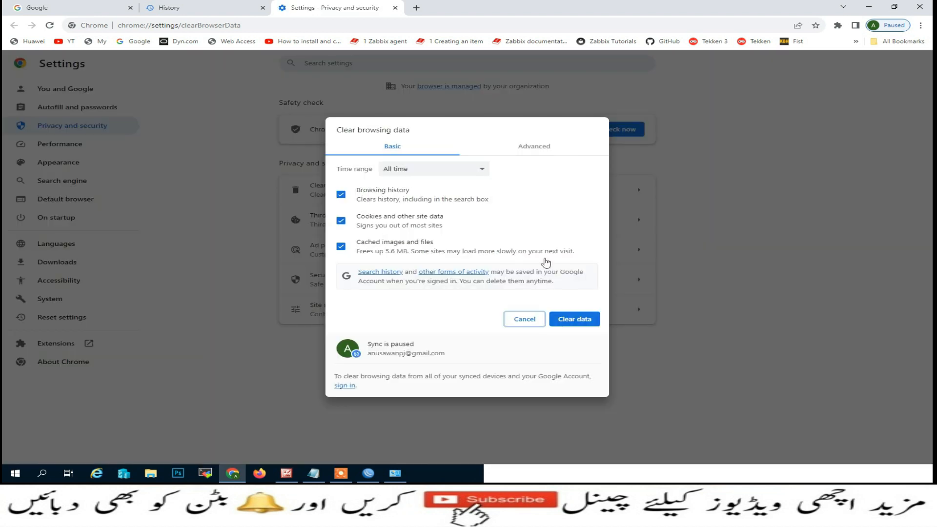
left_click(574, 323)
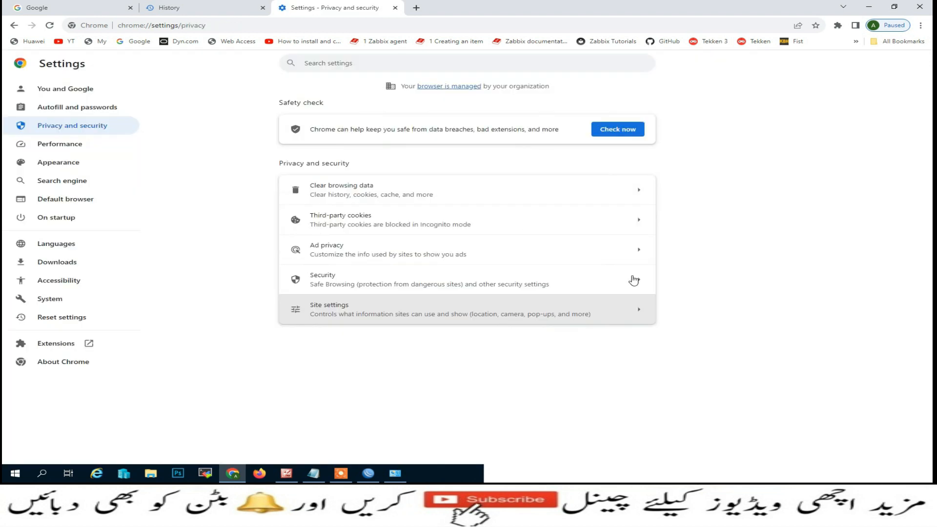
left_click(920, 7)
left_click(233, 473)
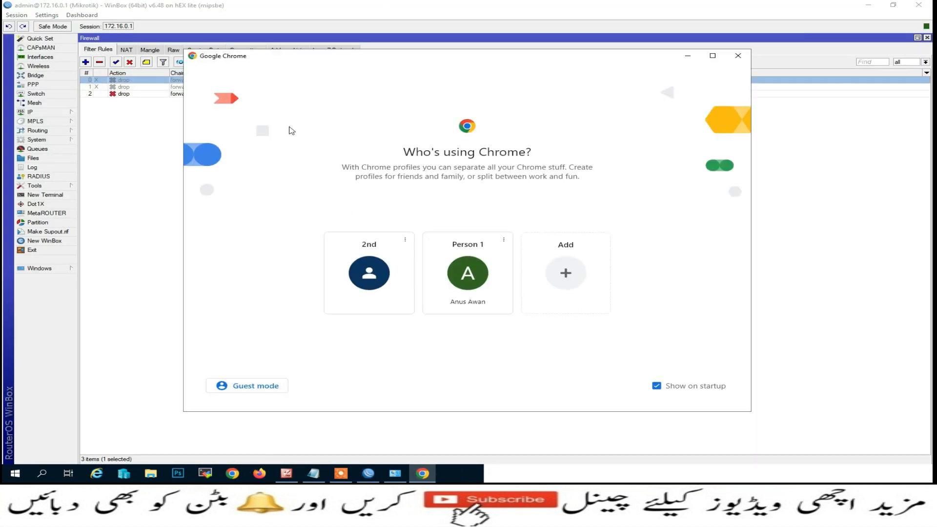
left_click(465, 280)
left_click(125, 25)
type("faceabook.com")
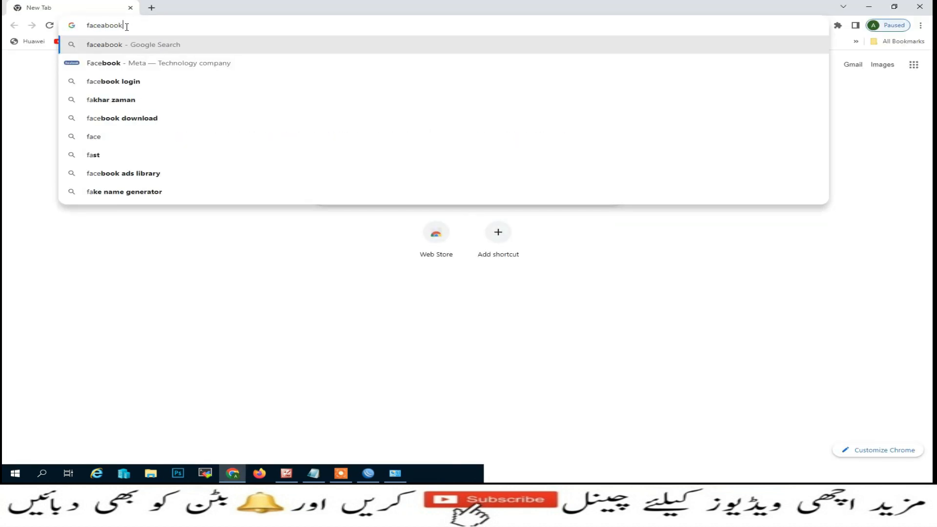
key("Return")
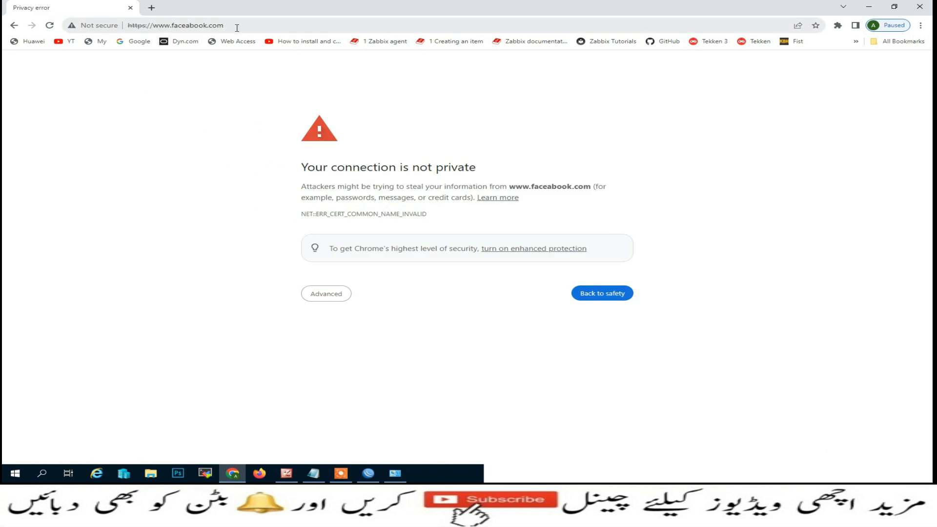
Load facebook.com to test the MAC-based rule, and retry the address in a fresh tab after closing the old one.
left_click(254, 26)
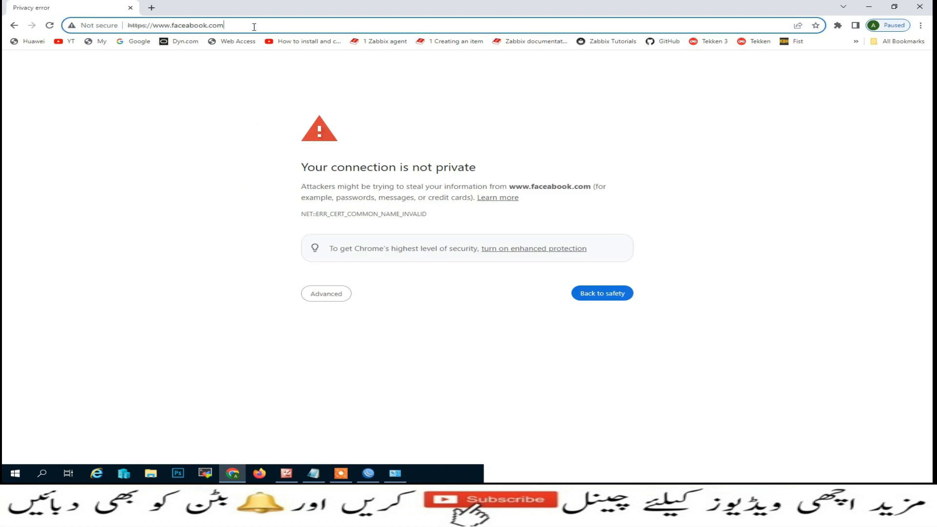
type("facebook")
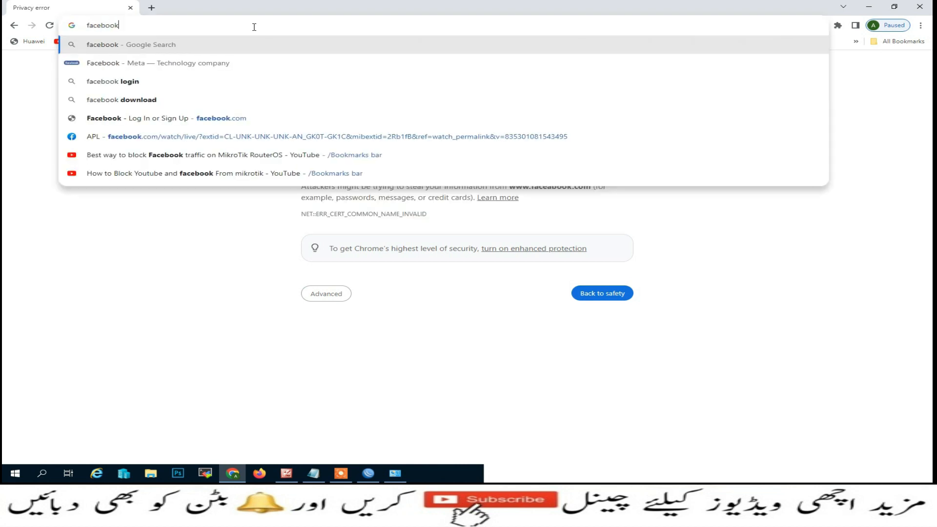
key("Return")
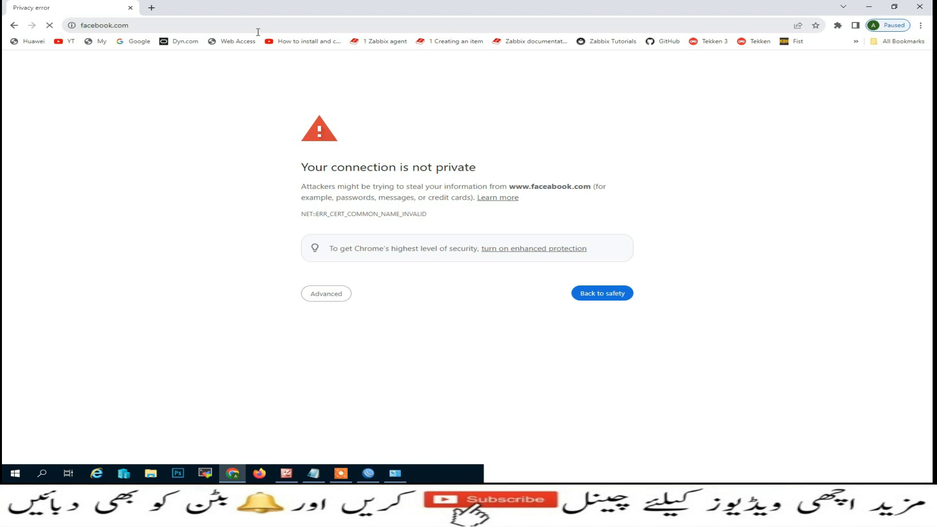
left_click(151, 7)
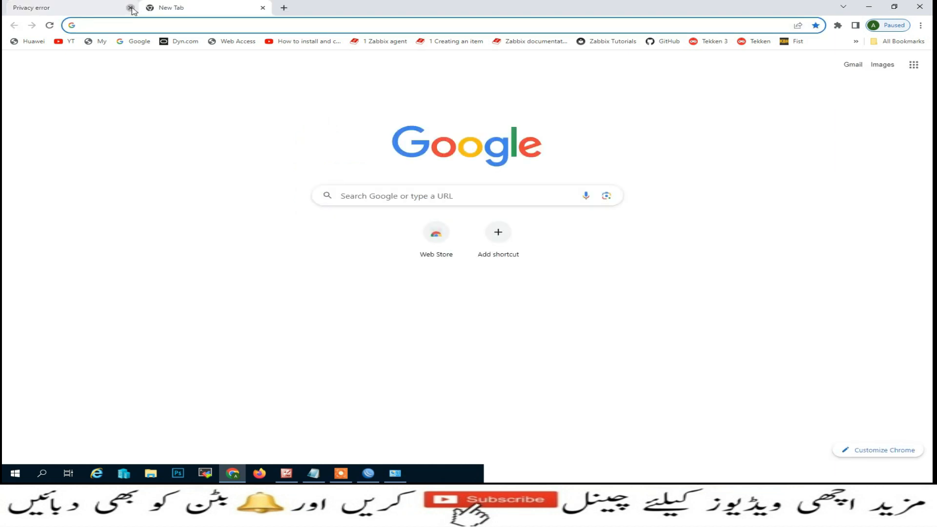
left_click(130, 8)
left_click(133, 24)
type("facebook.com")
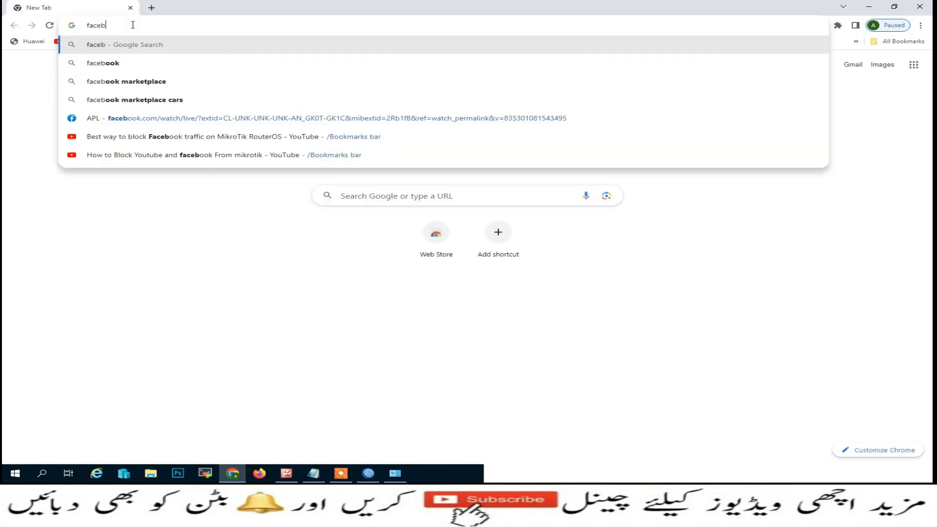
key("Return")
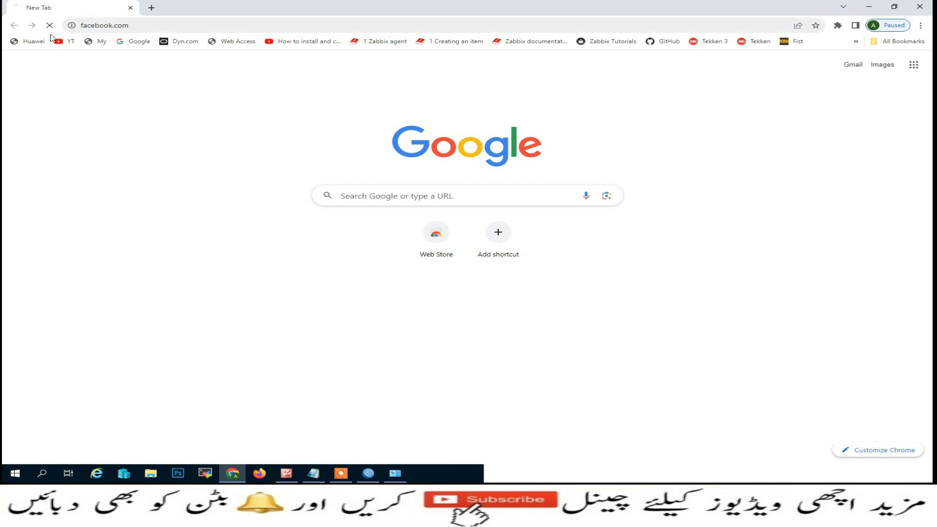
Load YouTube and Google from the bookmarks to check access to other sites, and switch back to WinBox.
left_click(65, 45)
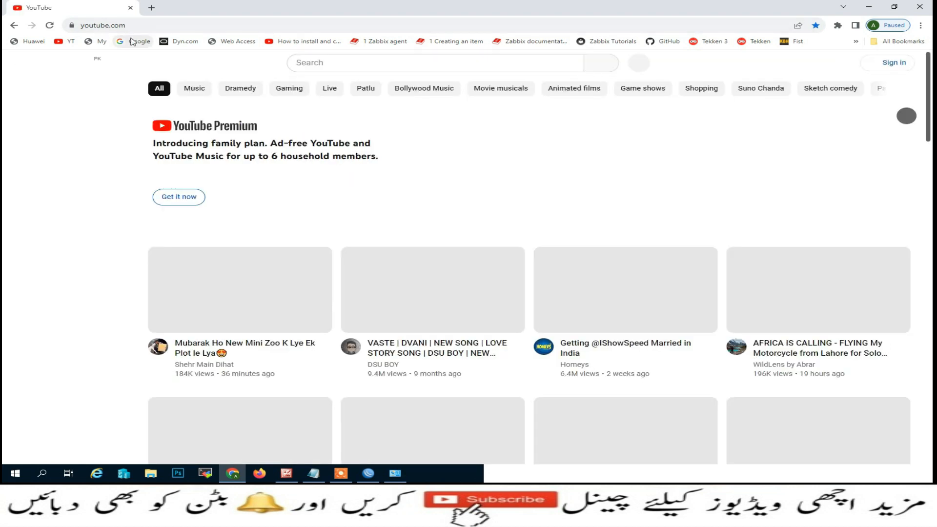
left_click(138, 43)
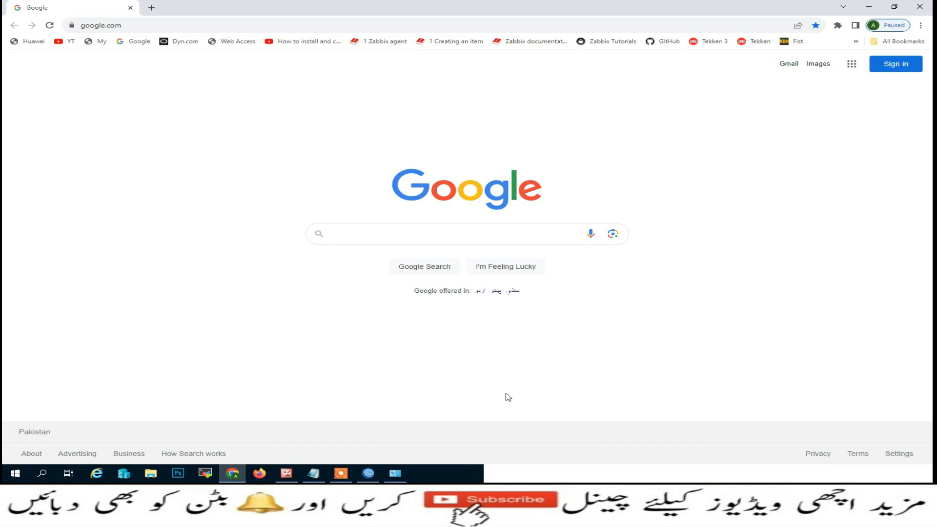
left_click(368, 472)
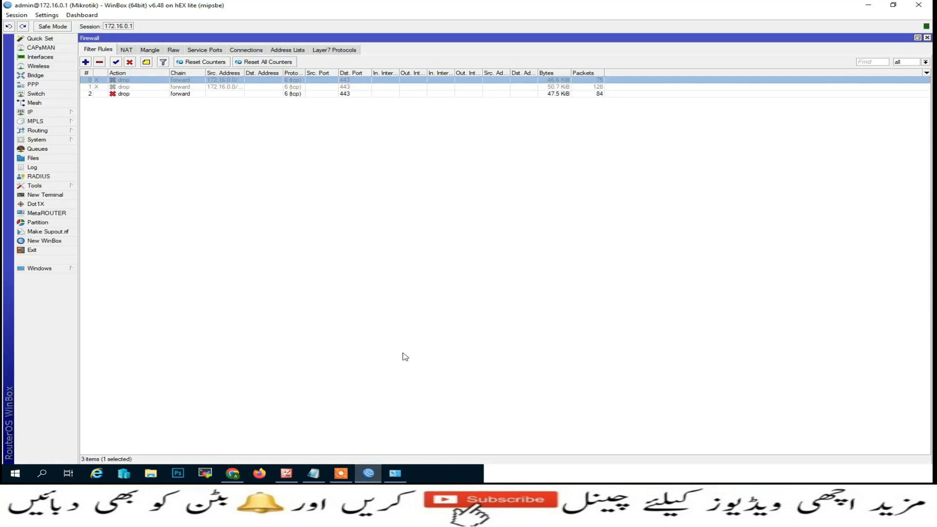
Delete the MAC-based Facebook drop rule, then check the Layer7 drop rule's settings and delete it as well.
left_click(184, 95)
left_click(100, 62)
left_click(132, 88)
double_click(133, 88)
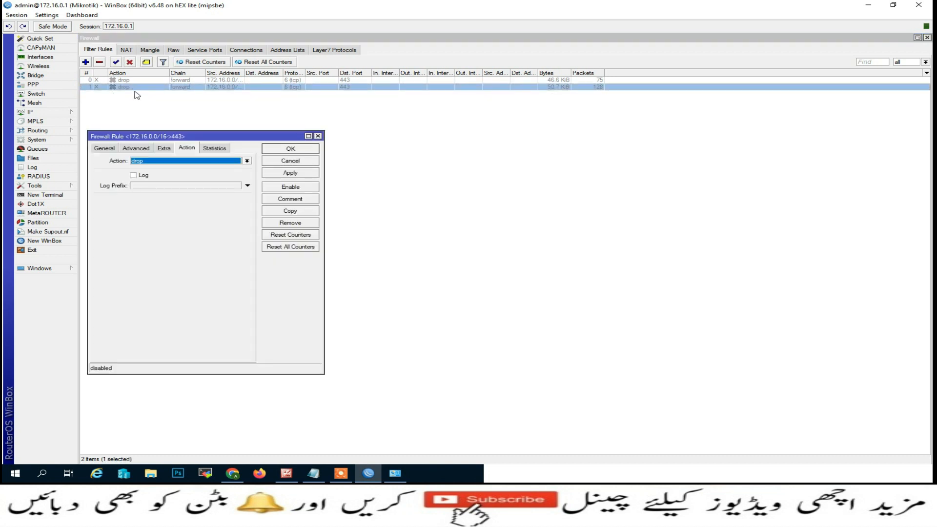
left_click(108, 149)
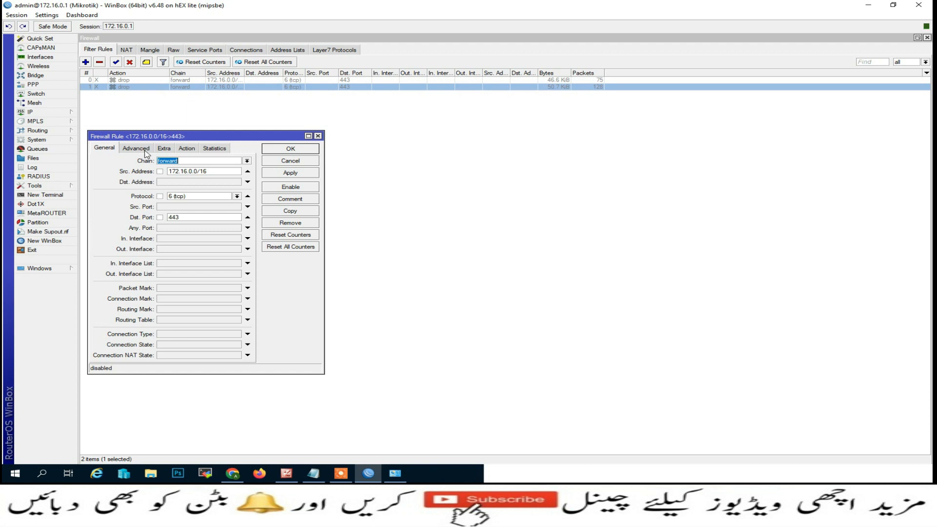
left_click(143, 151)
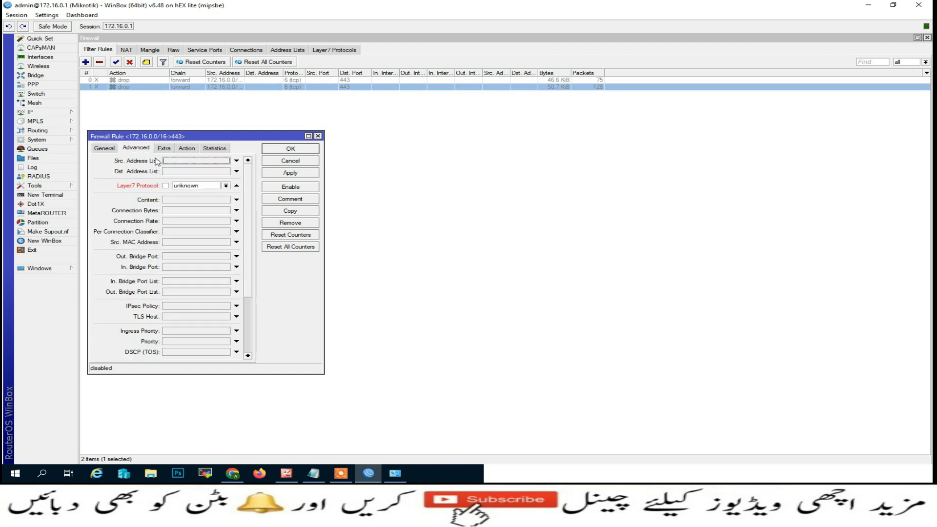
left_click(163, 151)
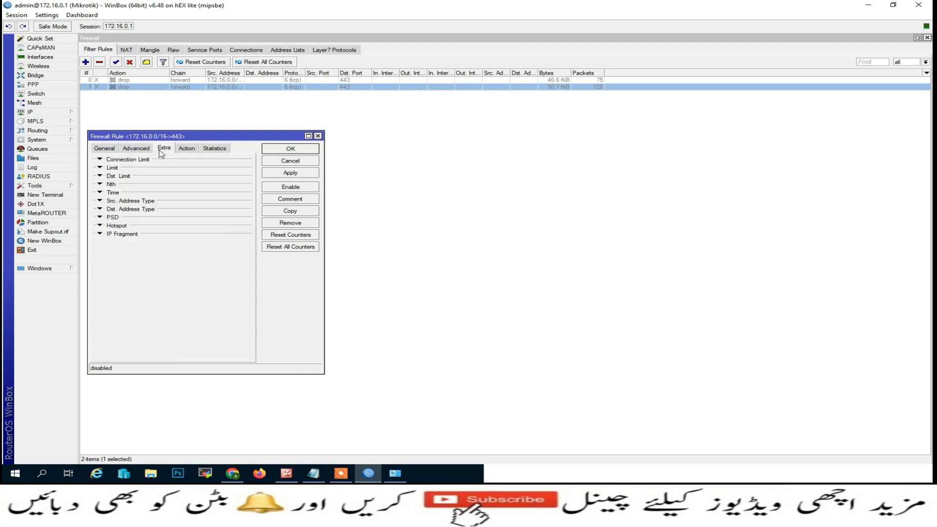
left_click(290, 161)
left_click(99, 62)
Enable the remaining *.youtube.com drop rule for 172.16.0.0/16, review its settings, and apply and save it.
double_click(129, 80)
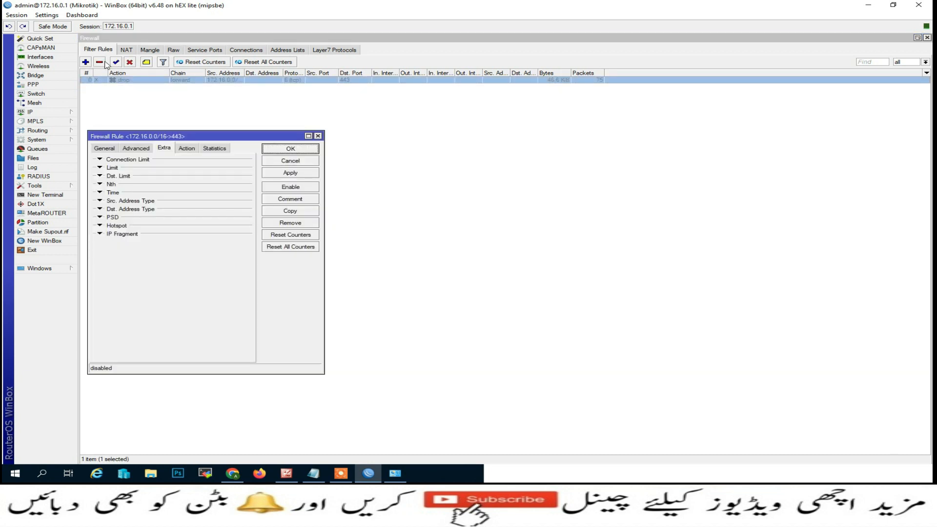
left_click(116, 62)
double_click(131, 81)
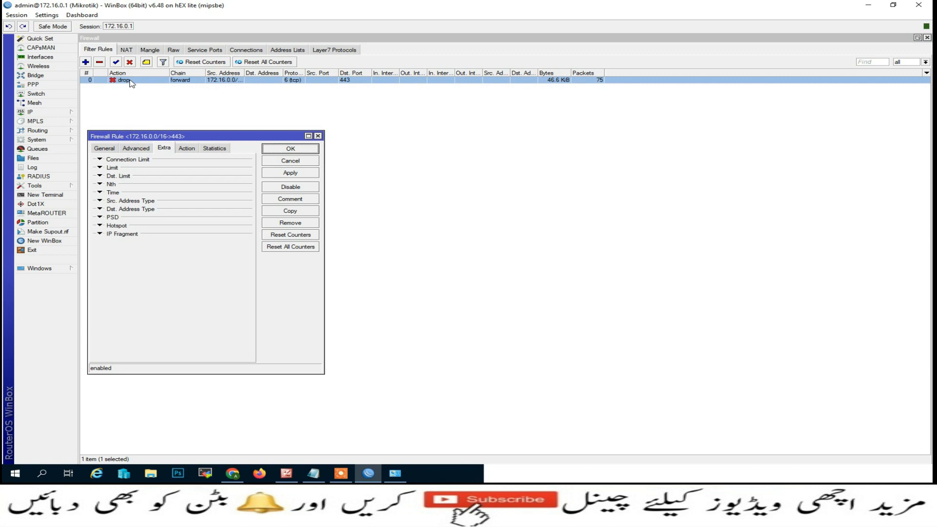
left_click(131, 149)
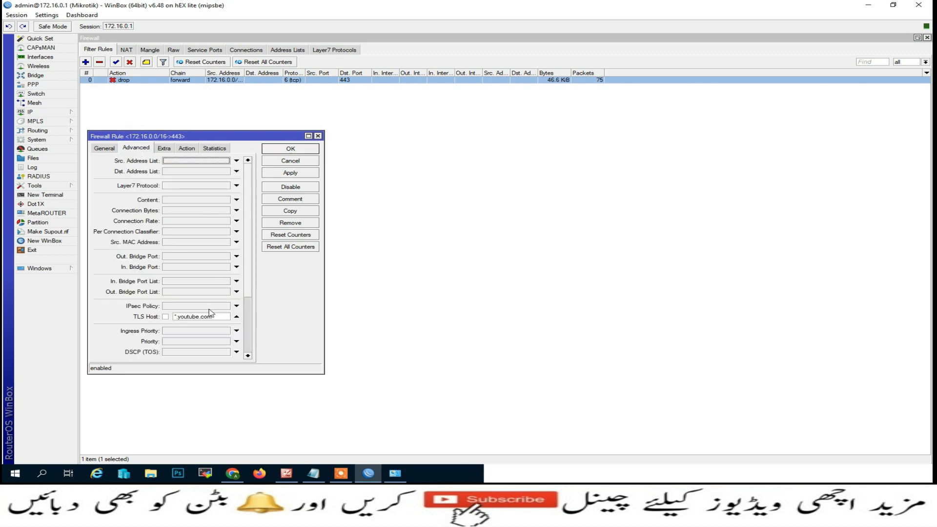
left_click(109, 149)
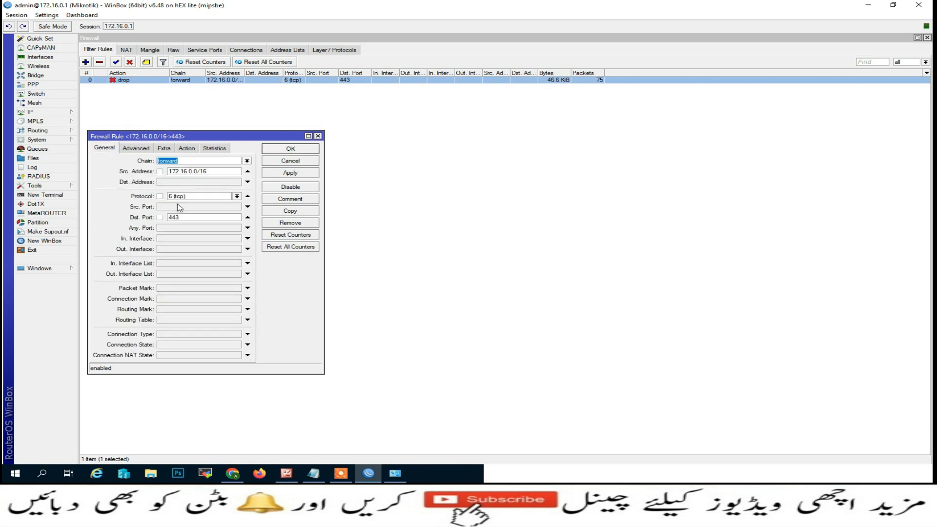
left_click(162, 149)
left_click(132, 150)
left_click(285, 174)
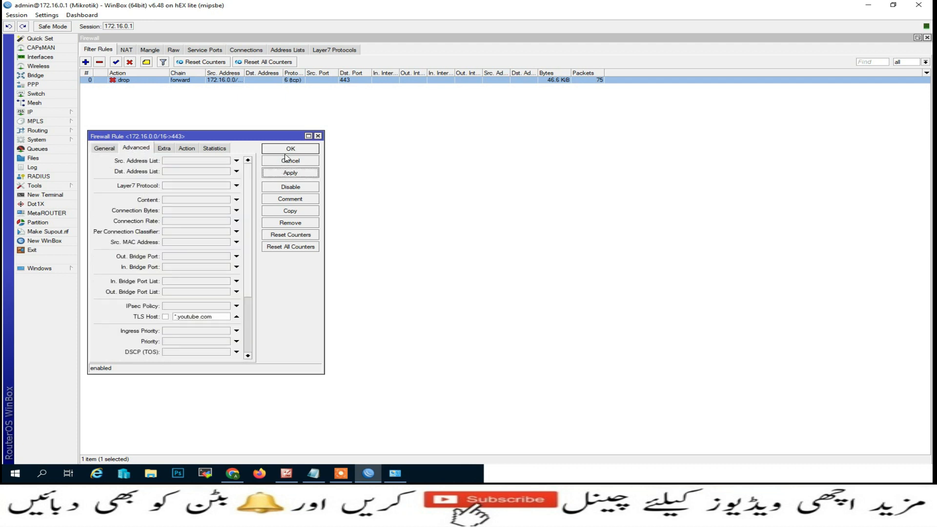
left_click(289, 149)
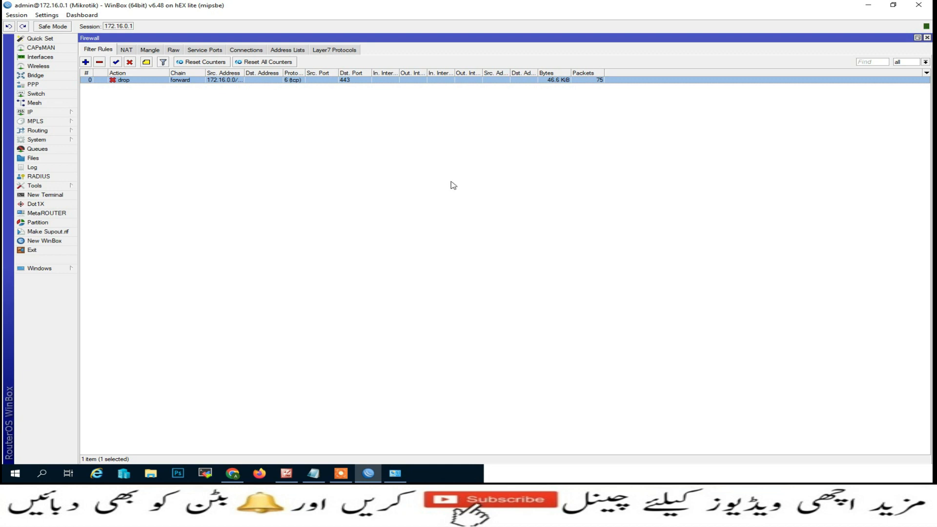
Start a new forward-chain filter rule with protocol tcp and destination port 443, and activate its source address match.
left_click(86, 62)
left_click(103, 148)
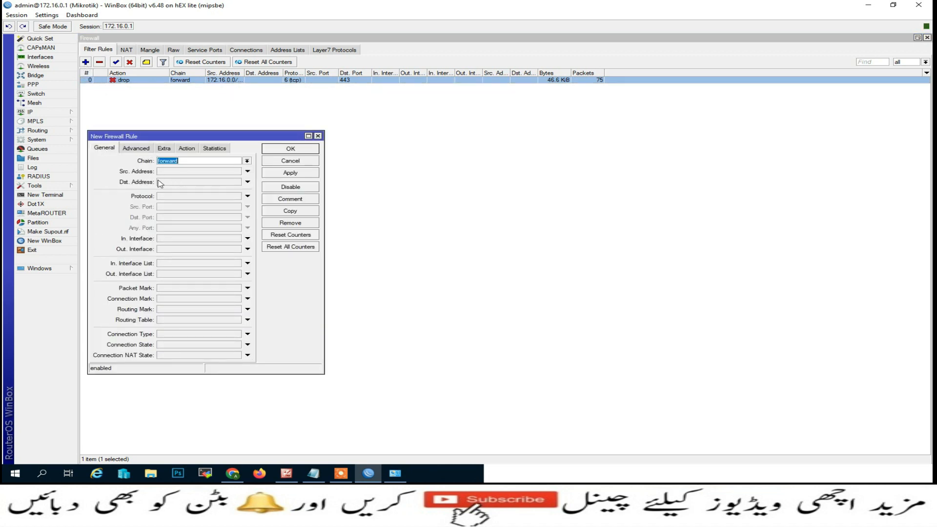
left_click(171, 197)
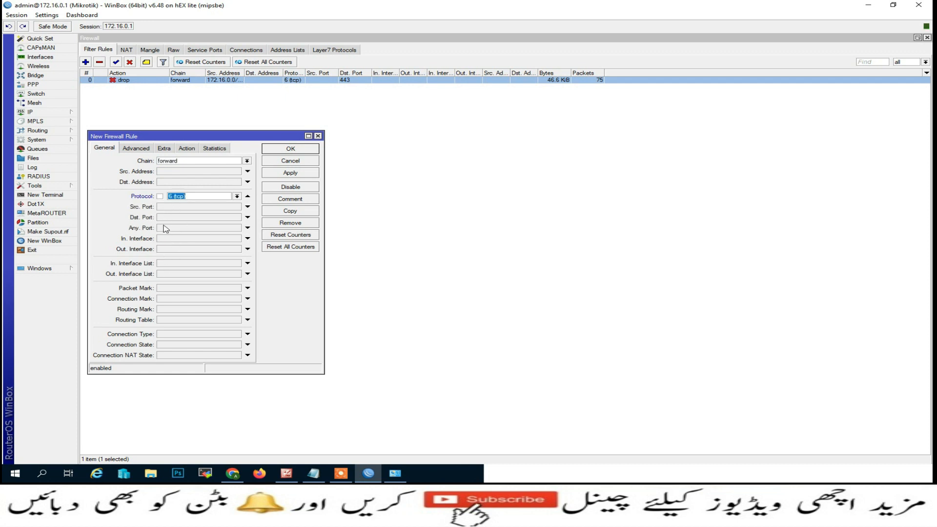
left_click(167, 219)
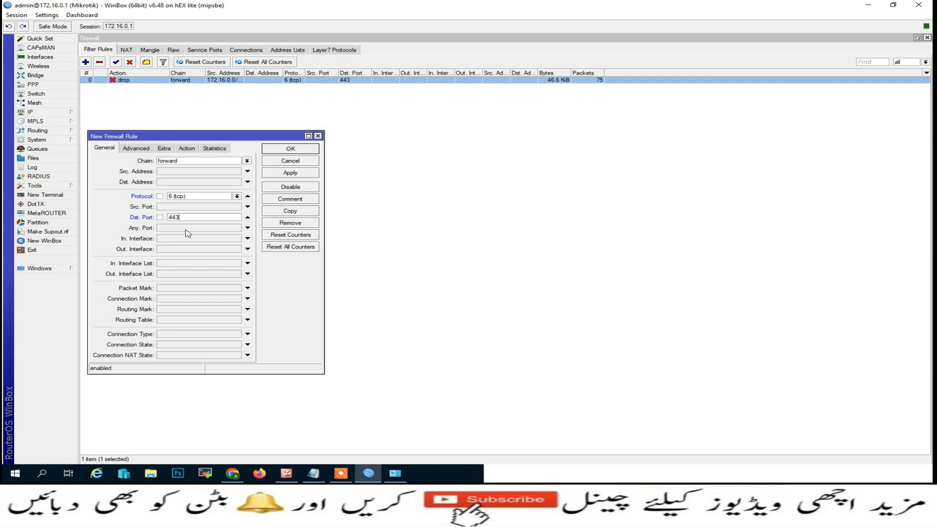
left_click(182, 172)
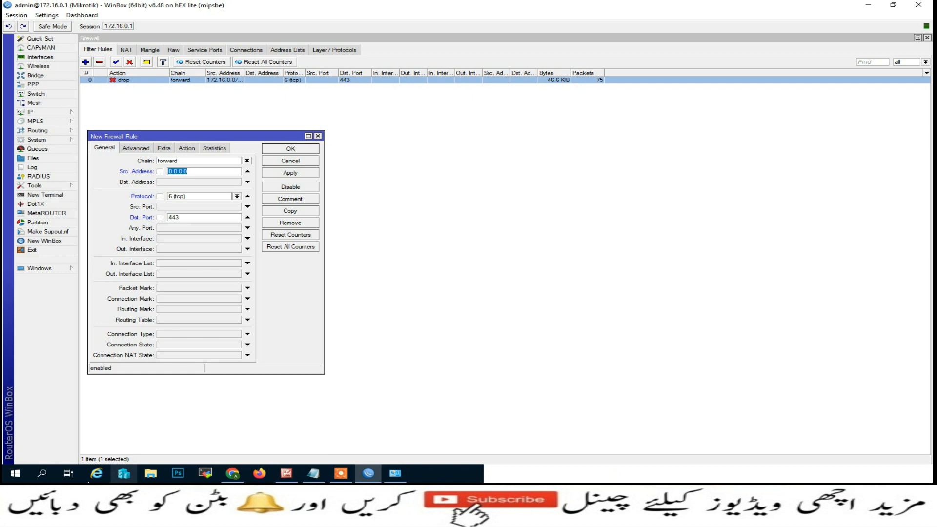
Look up this computer's IPv4 address by running ipconfig in Command Prompt, and close the window again.
left_click(43, 474)
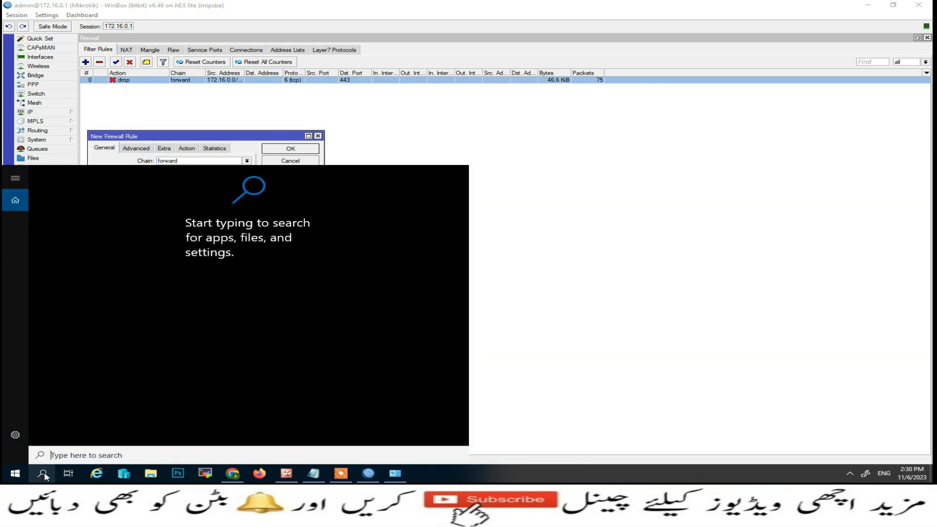
type("cmd")
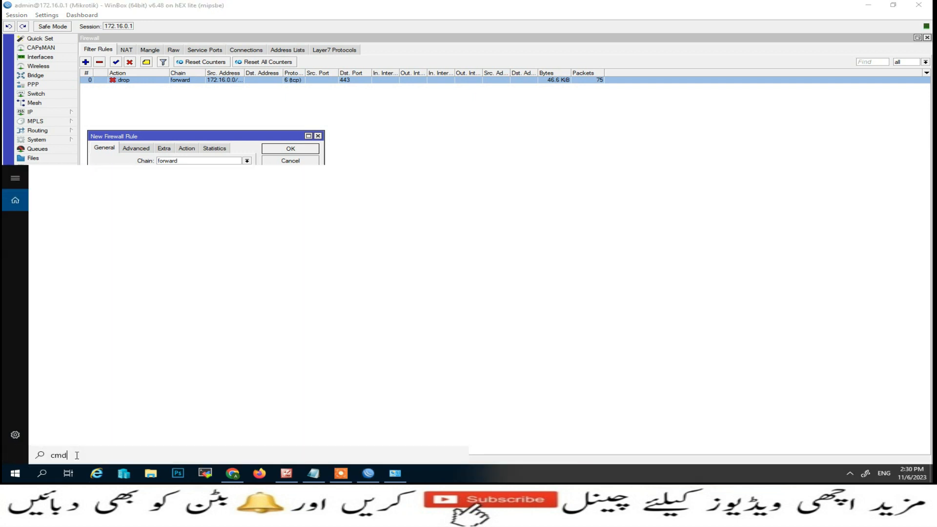
key("Return")
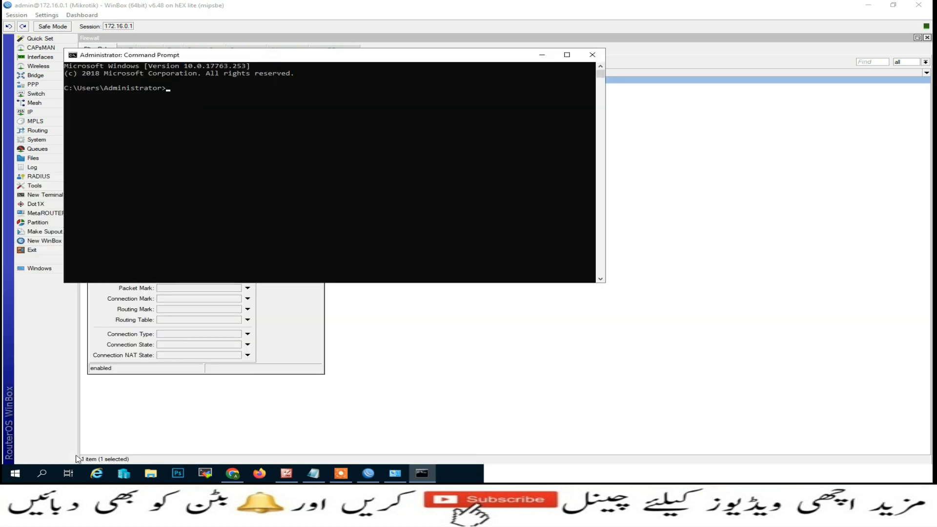
type("ipconfig")
key("Return")
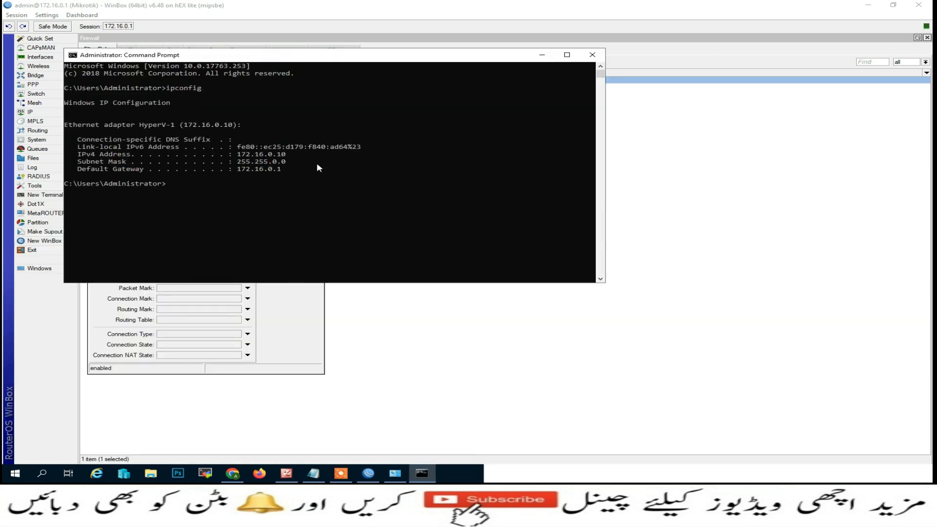
left_click(589, 56)
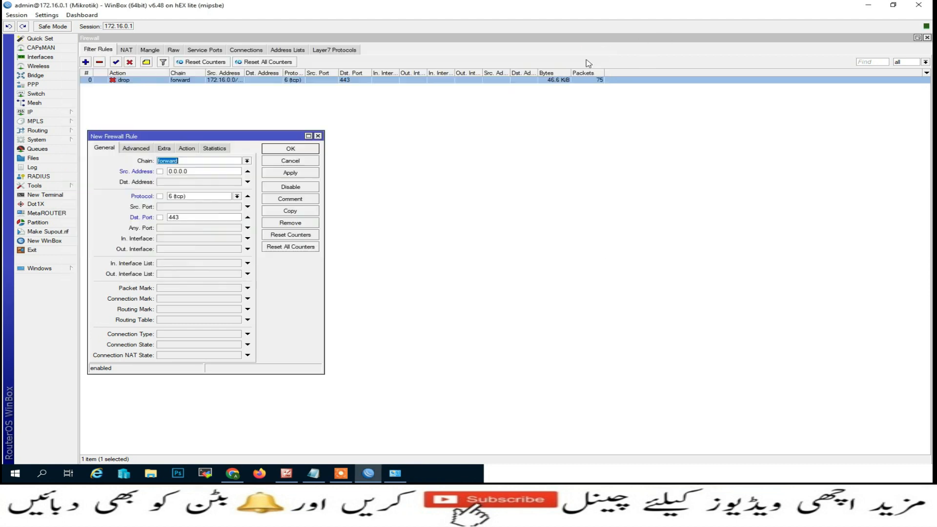
Set the new firewall rule's source address to 172.16.0.10.
left_click(200, 173)
key("BackSpace")
key("BackSpace")
key("BackSpace")
key("BackSpace")
key("BackSpace")
type("1")
Set the rule's TLS host to *.youtube.com, save it with the accept action, and move it above the drop rule.
left_click(135, 152)
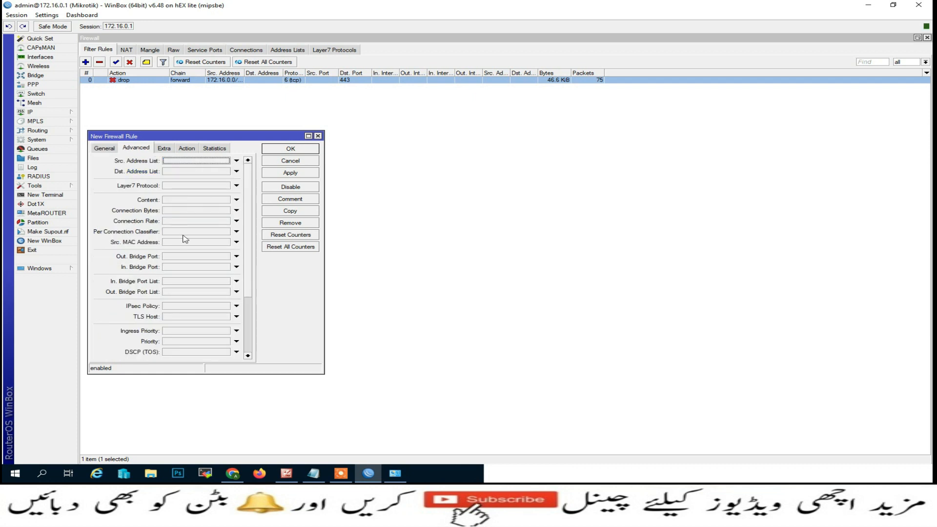
left_click(178, 317)
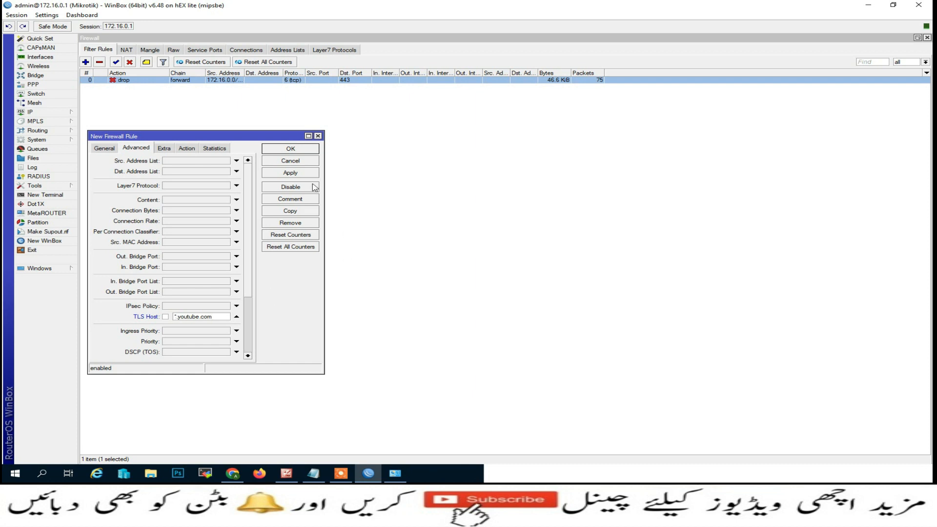
left_click(189, 149)
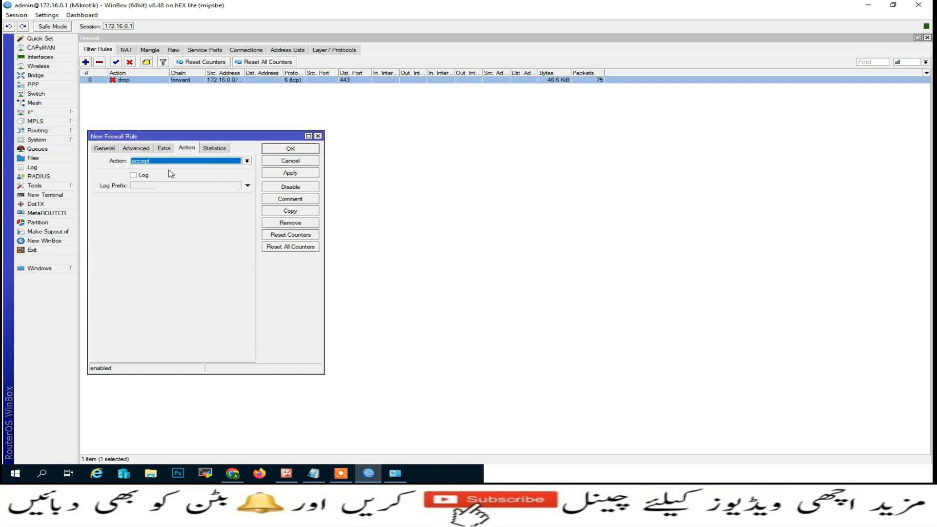
left_click(282, 175)
left_click(296, 150)
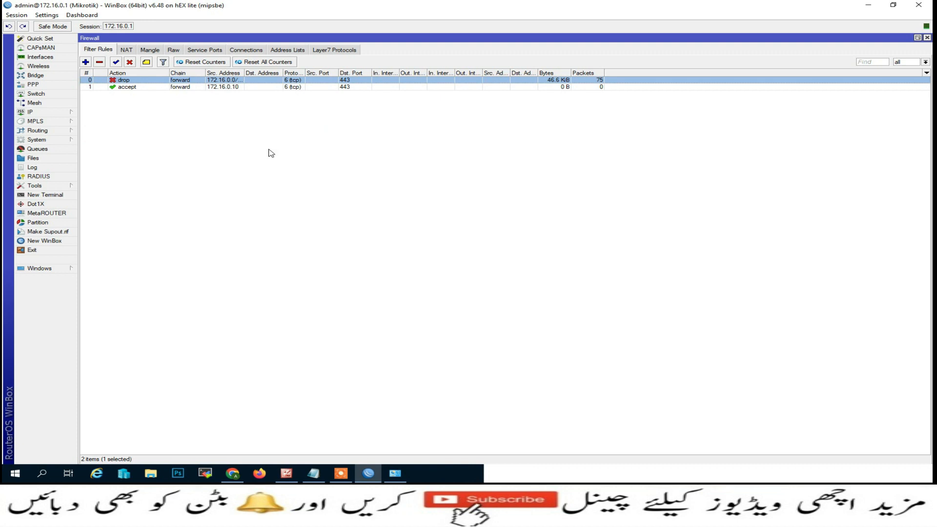
left_click_drag(141, 89, 142, 80)
Switch to Chrome and load the YouTube and Google bookmarks repeatedly to test access from the accepted address.
left_click(236, 474)
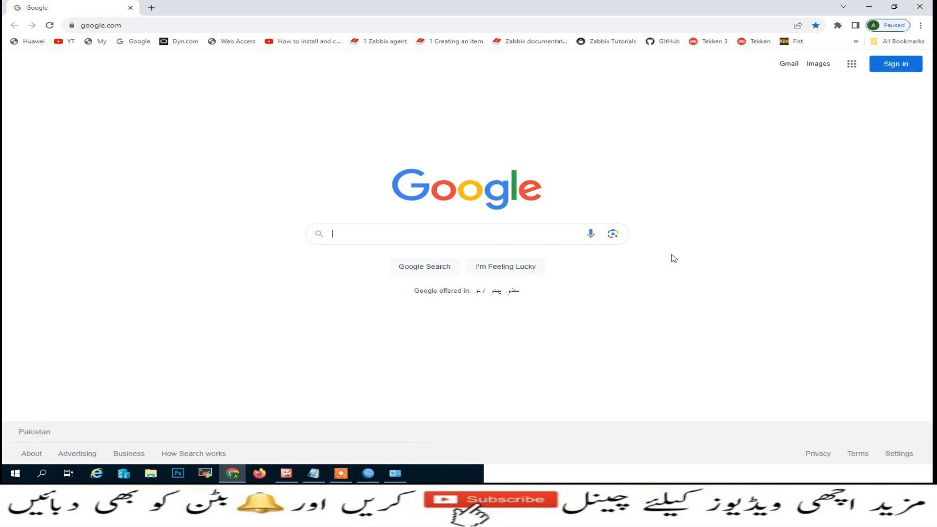
left_click(68, 42)
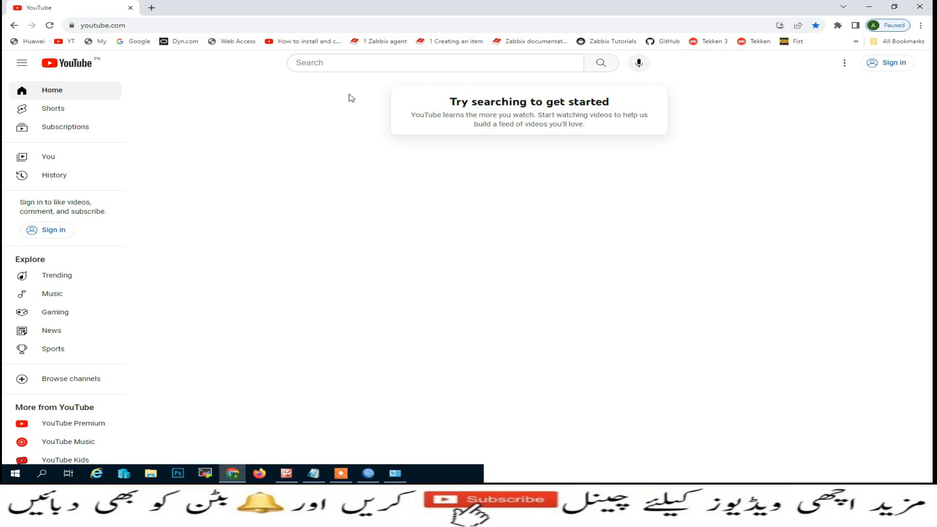
left_click(68, 42)
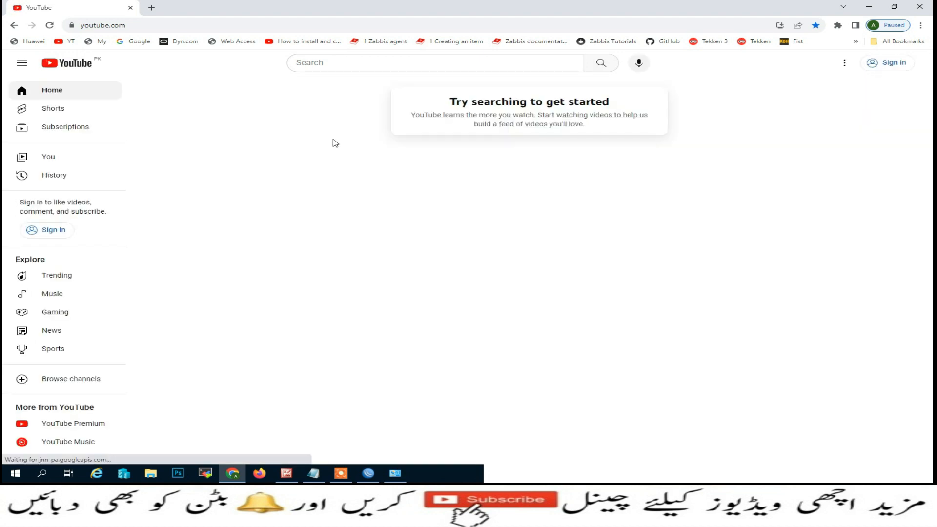
left_click(128, 42)
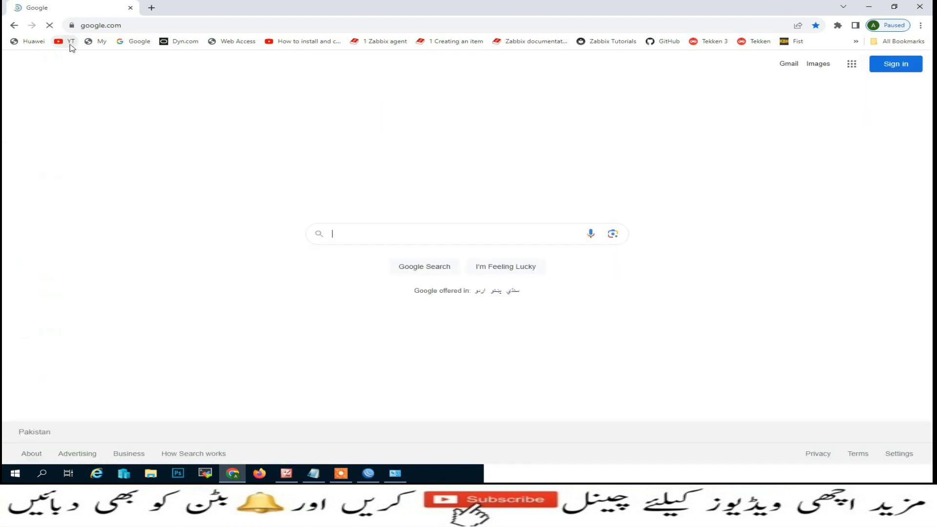
left_click(68, 43)
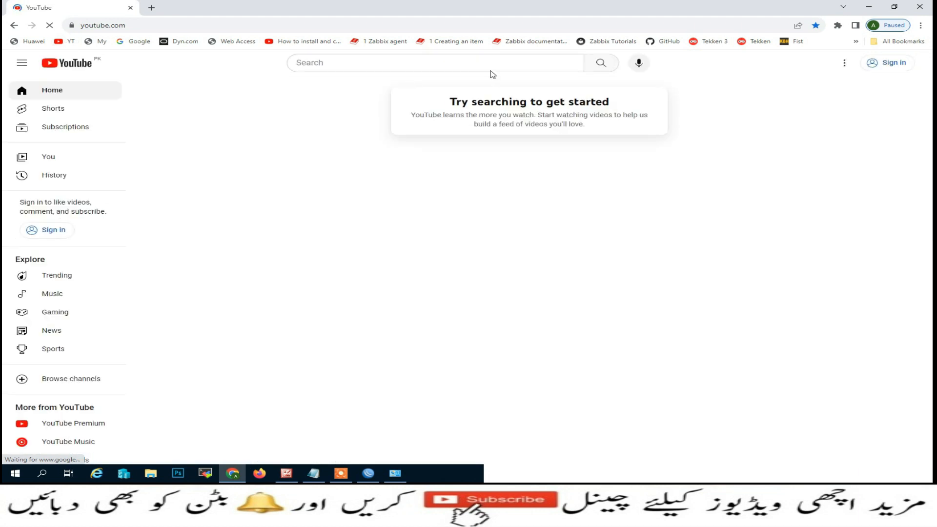
Search YouTube for bbc to test that the site works from this computer.
left_click(491, 66)
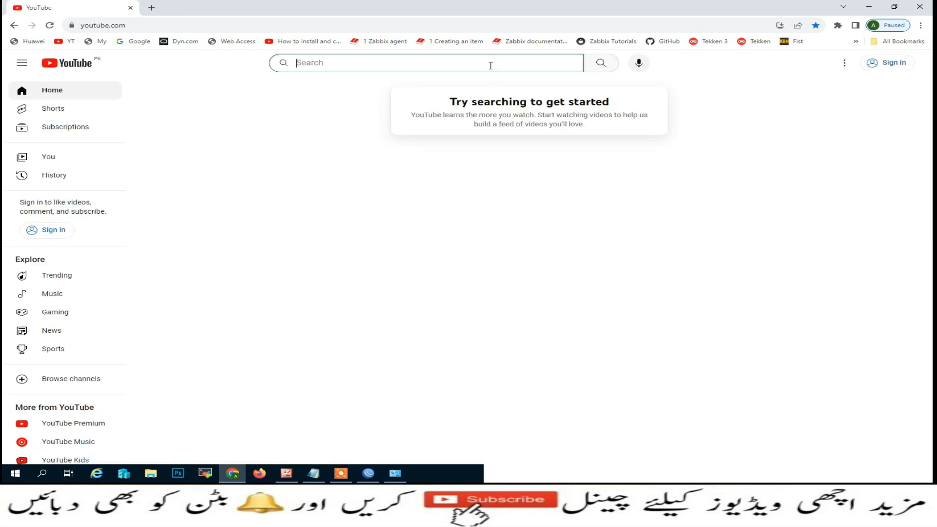
type("bbc")
key("Return")
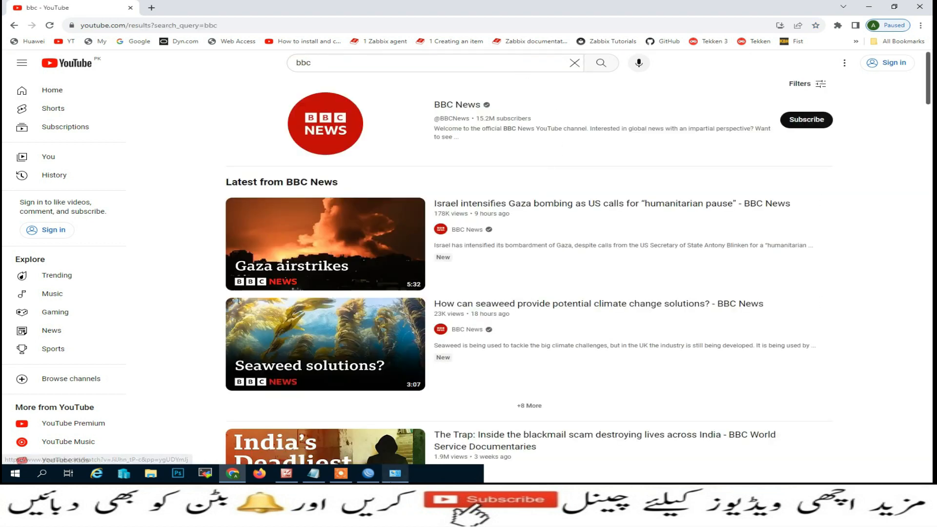
Switch to the Windows network settings, open the adapter options, and view the HyperV-1 adapter's connection details.
left_click(368, 474)
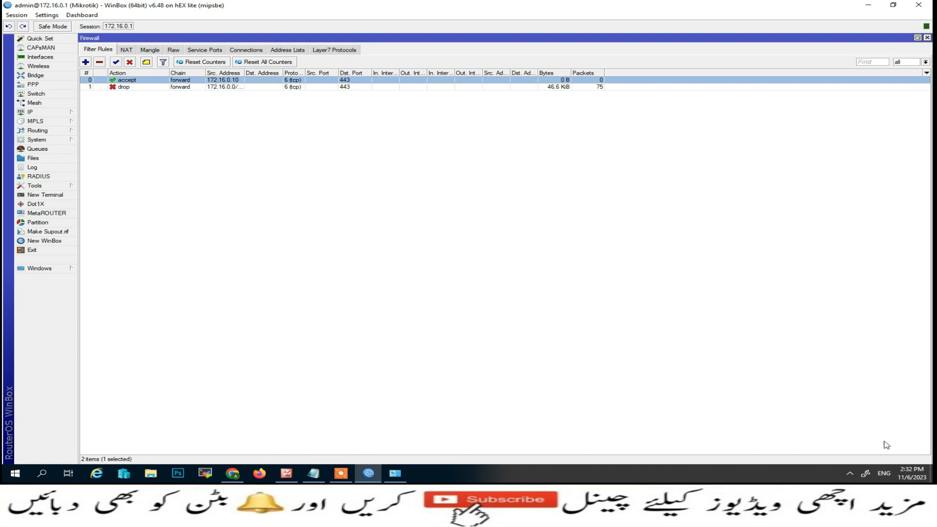
left_click(850, 474)
right_click(828, 457)
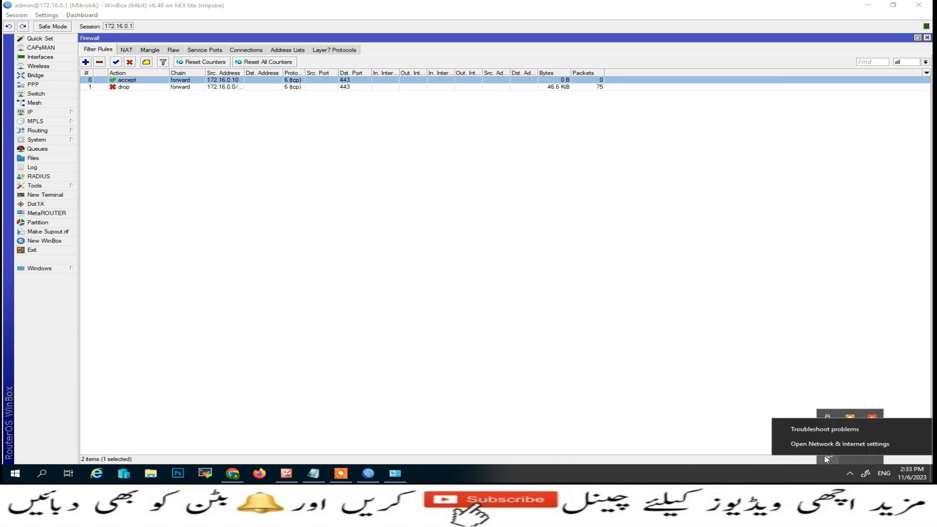
left_click(836, 442)
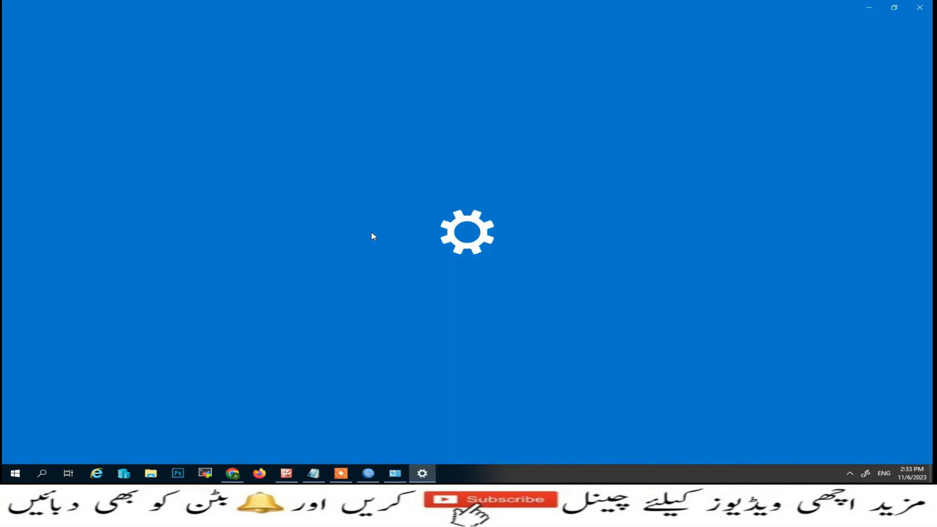
left_click(41, 126)
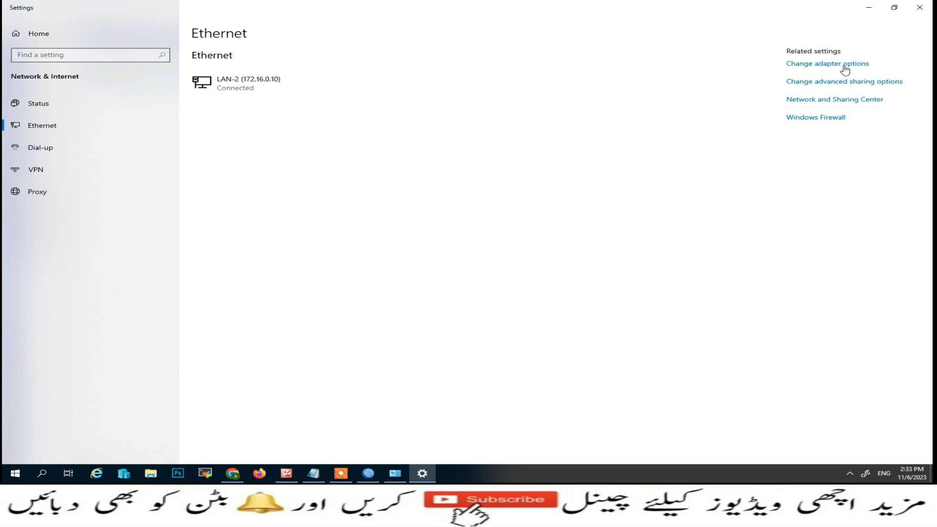
double_click(241, 213)
left_click(408, 231)
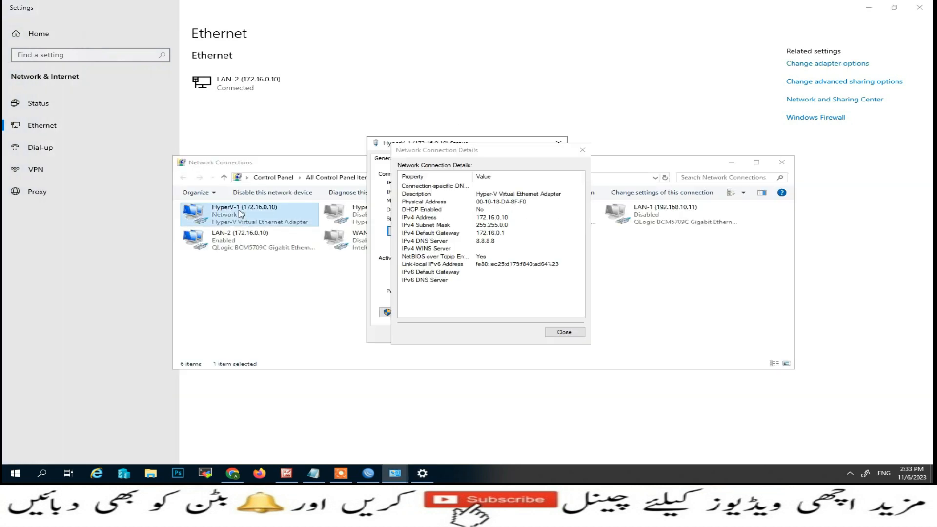
Replace the last octet of the HyperV-1 adapter's static IPv4 address and save the TCP/IPv4 settings.
left_click(559, 333)
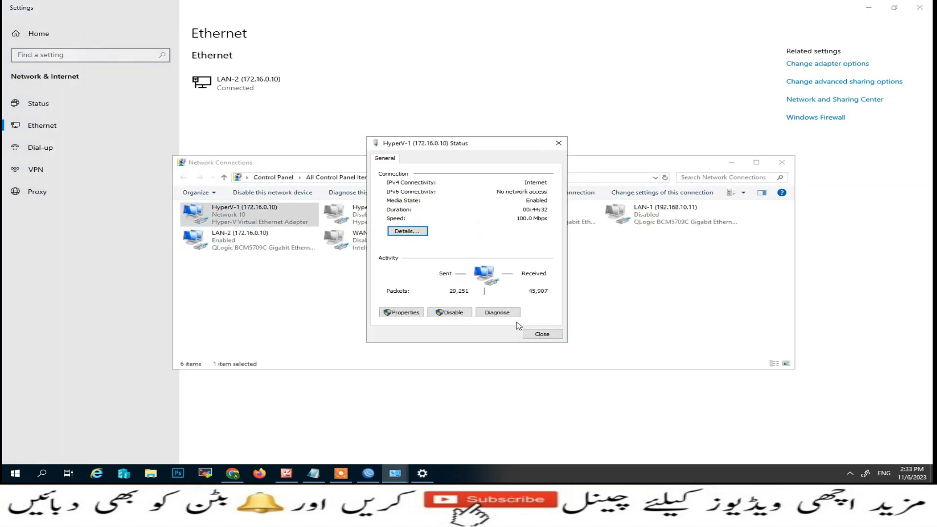
left_click(400, 313)
double_click(502, 265)
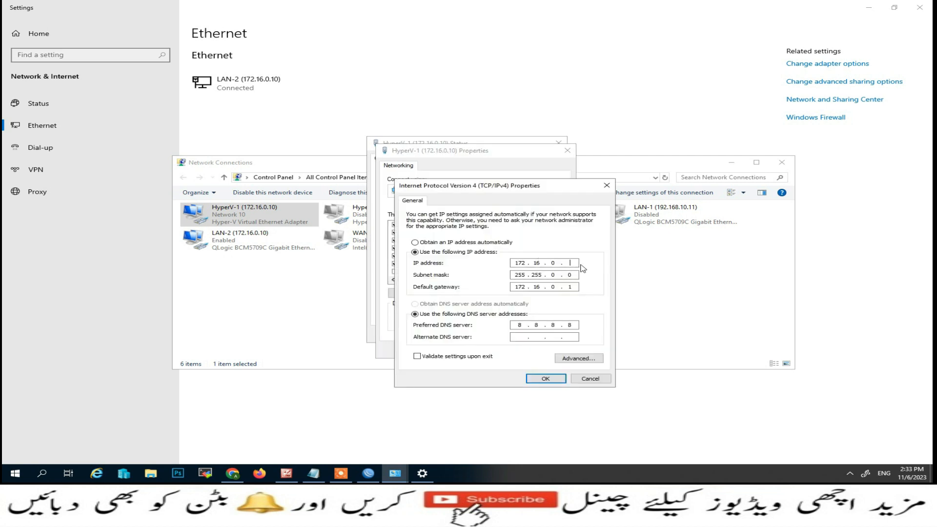
left_click(546, 379)
left_click(512, 349)
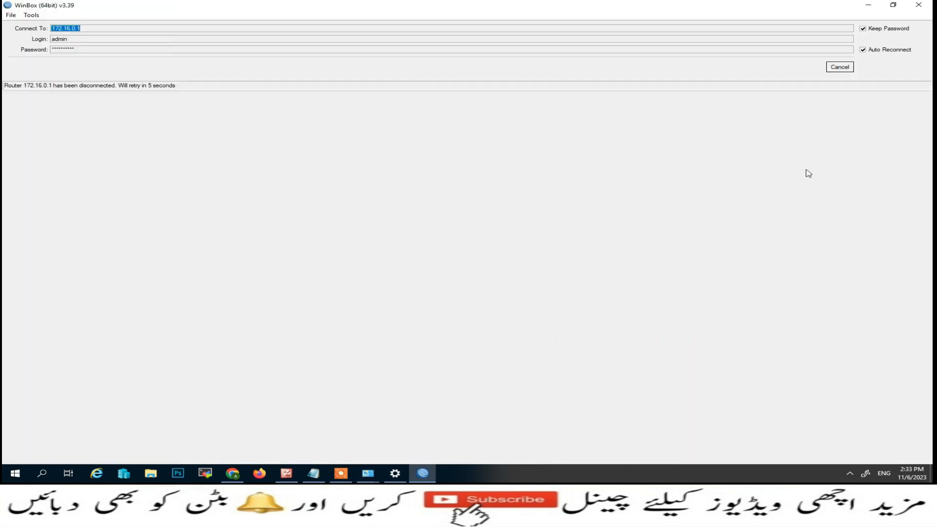
Cancel the WinBox reconnection attempt and connect to the Mikrotik neighbor by its MAC address.
left_click(840, 68)
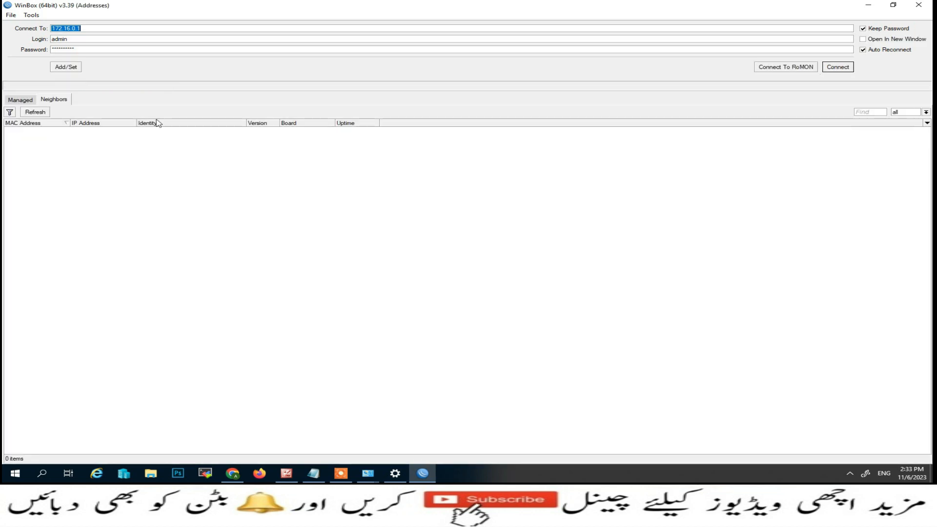
left_click(22, 102)
left_click(52, 100)
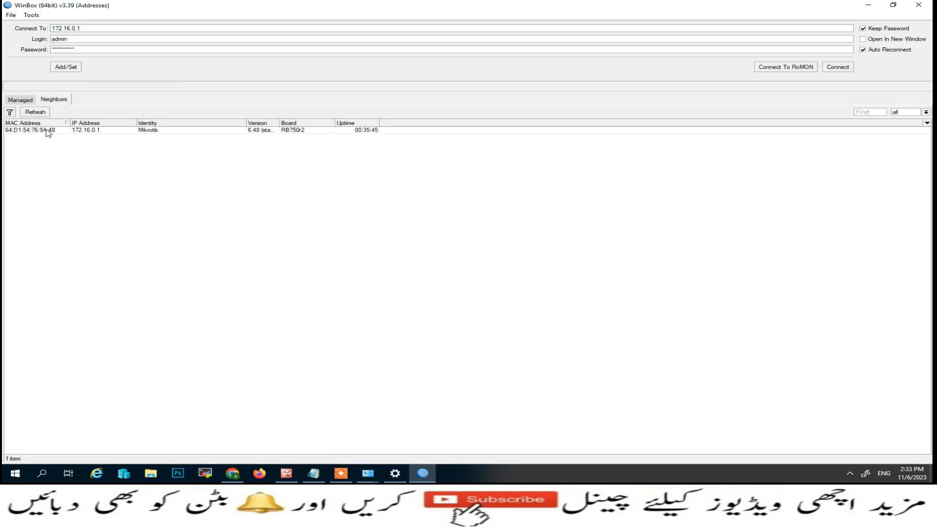
left_click(46, 130)
left_click(851, 67)
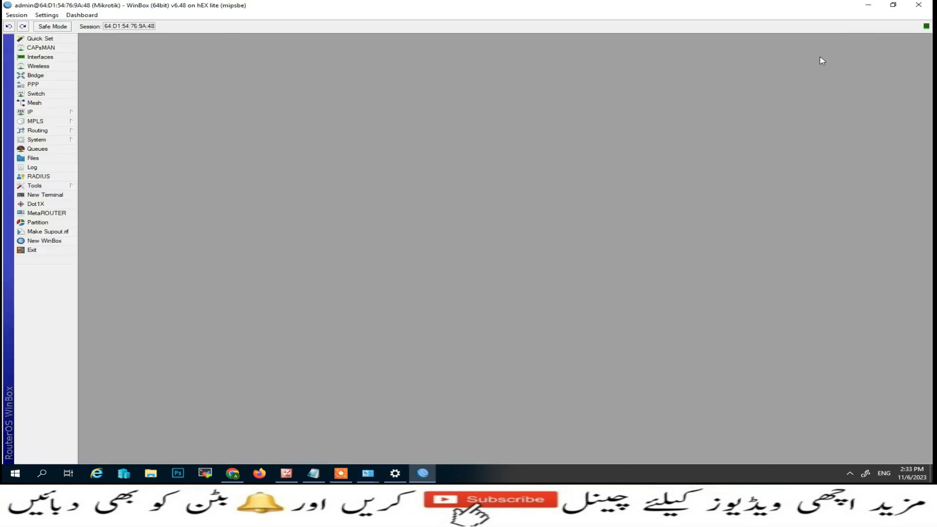
Switch to Chrome, clear its history, cookies and cached files for all time, and close the browser.
left_click(232, 473)
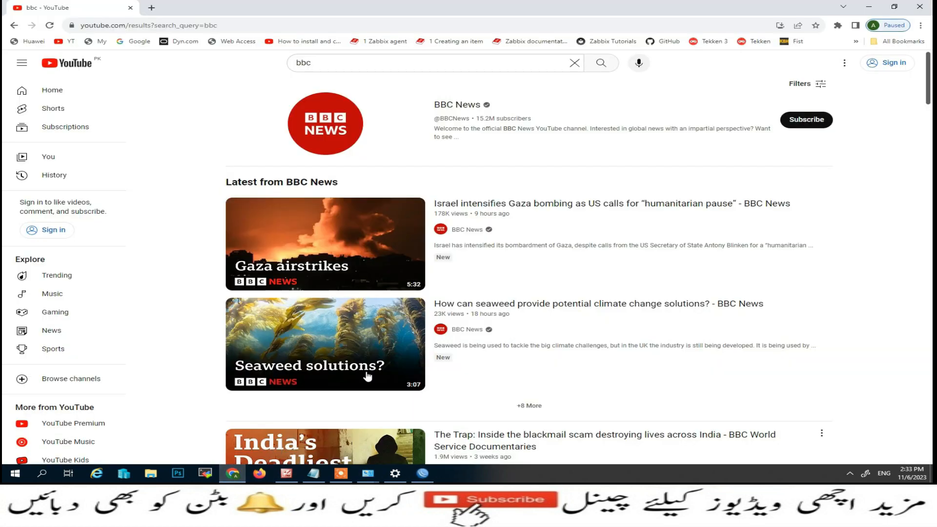
left_click(152, 8)
left_click(130, 7)
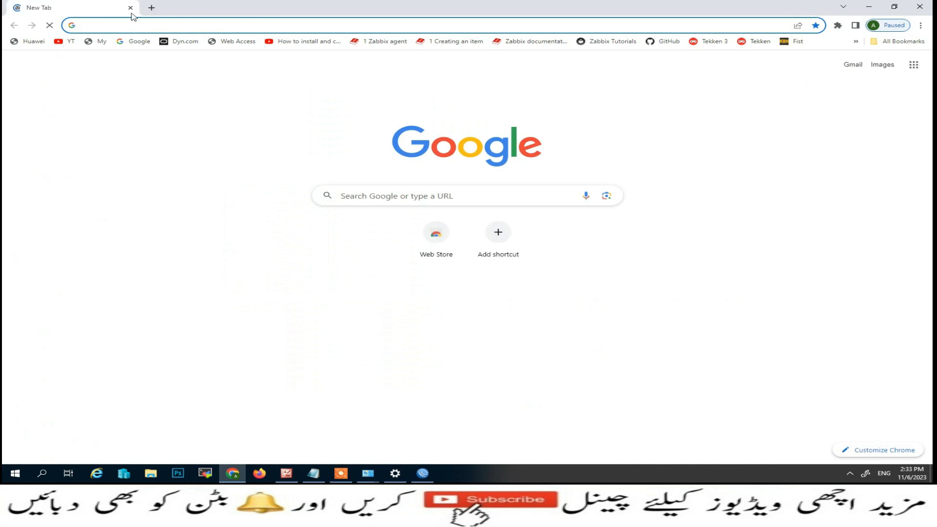
key("ctrl+h")
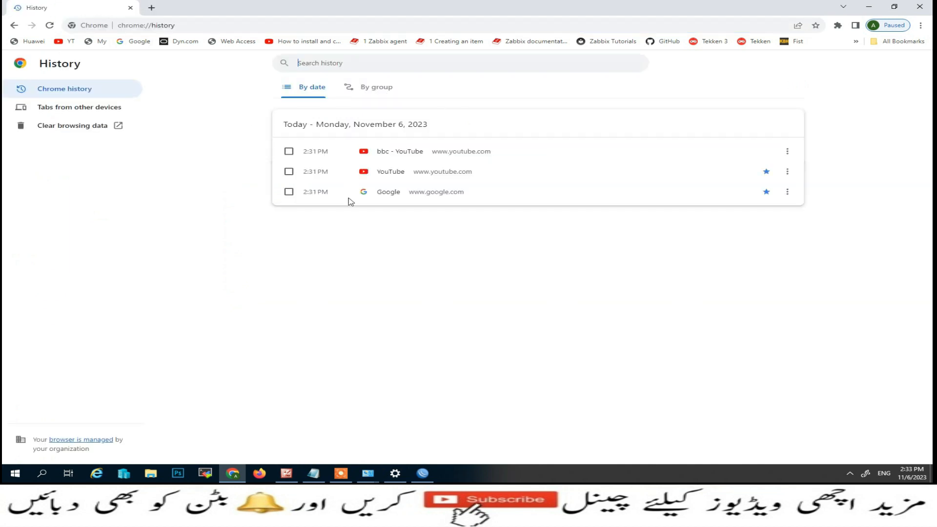
left_click(58, 124)
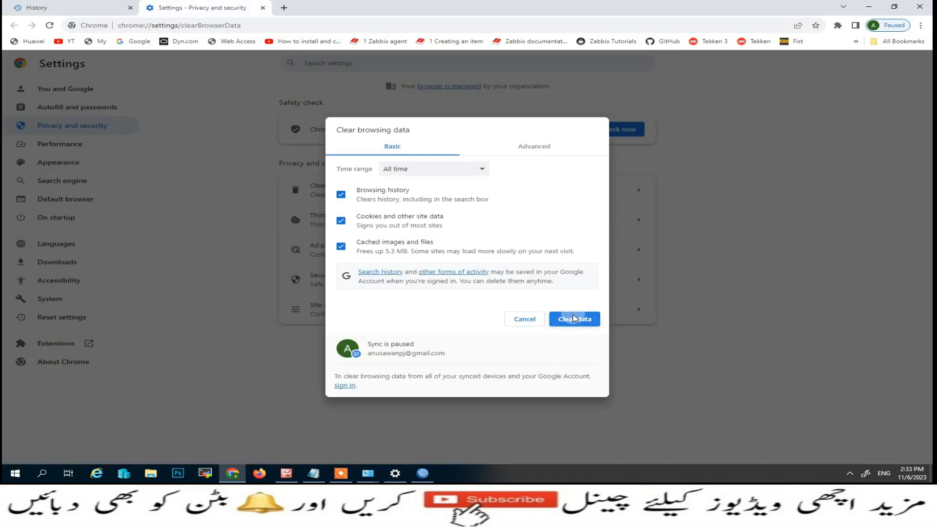
left_click(573, 318)
left_click(920, 7)
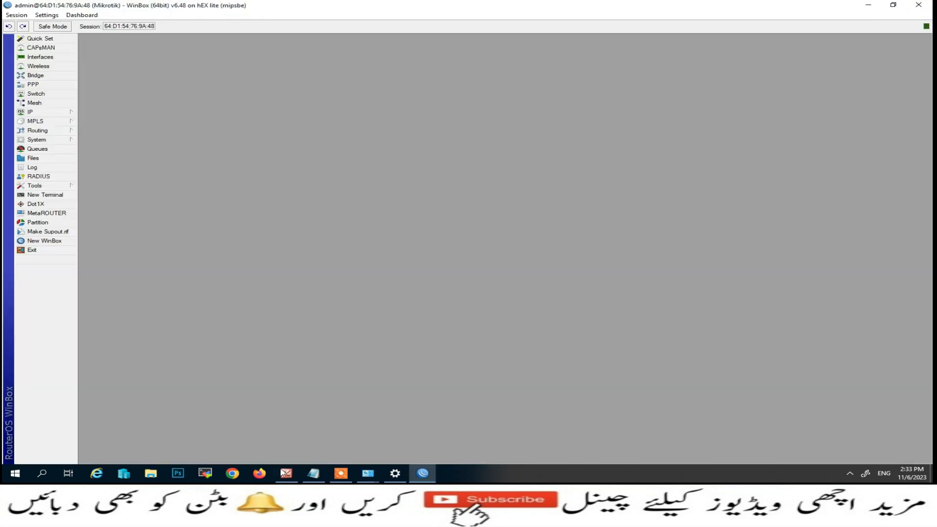
Reopen Chrome with the Person 1 profile and load the YouTube and Google bookmarks to test access from the changed address.
left_click(234, 473)
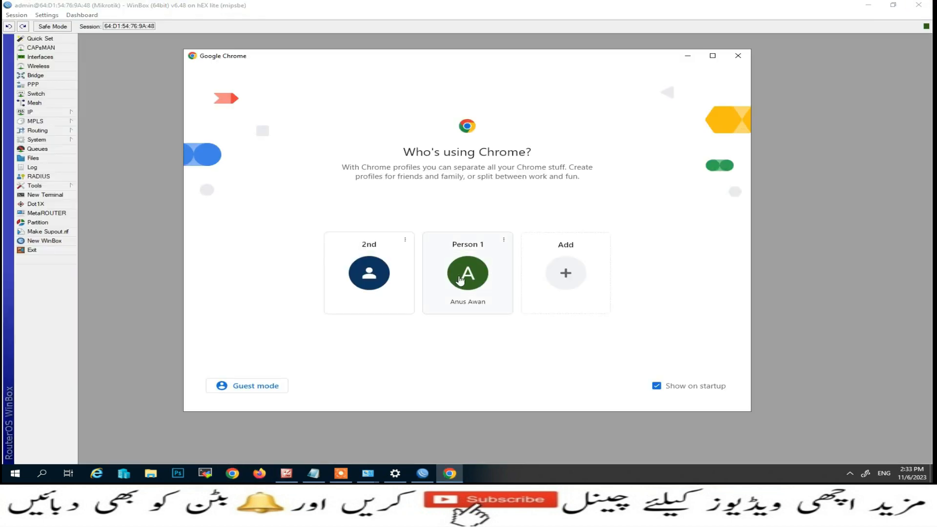
left_click(459, 277)
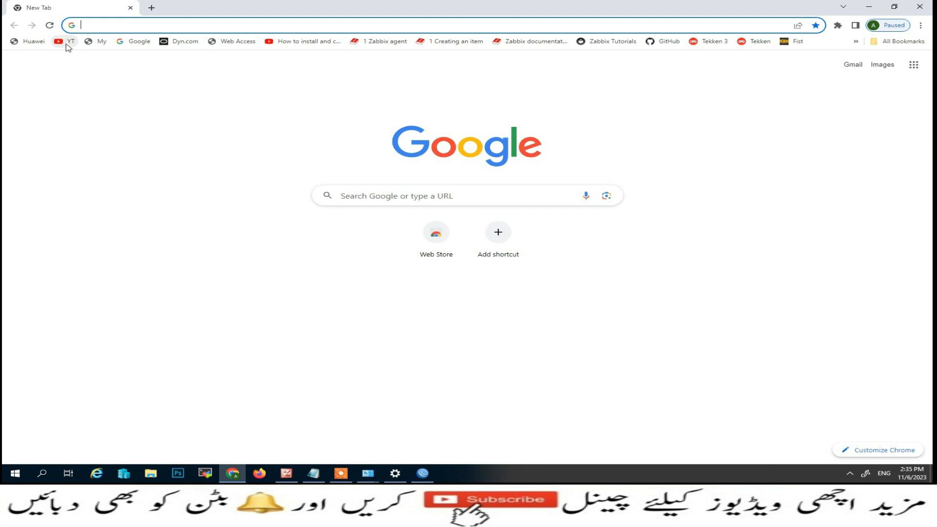
left_click(69, 43)
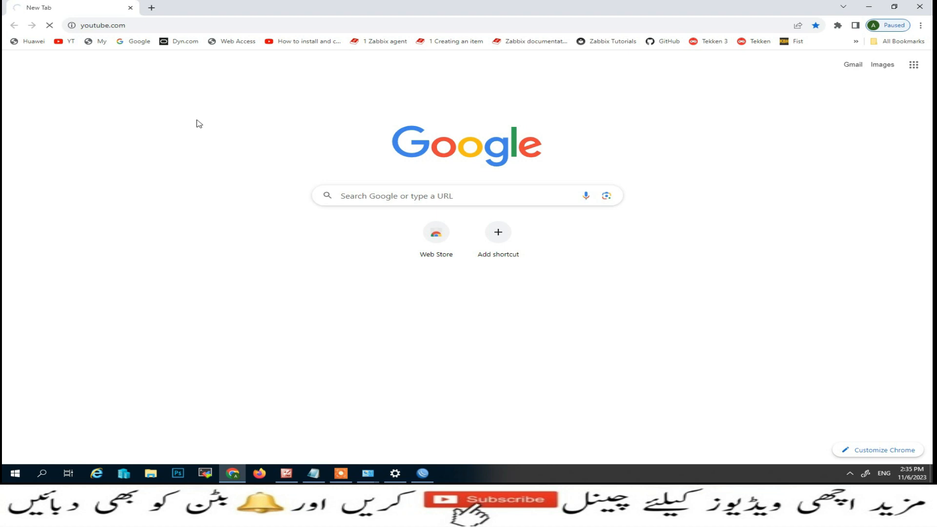
left_click(146, 42)
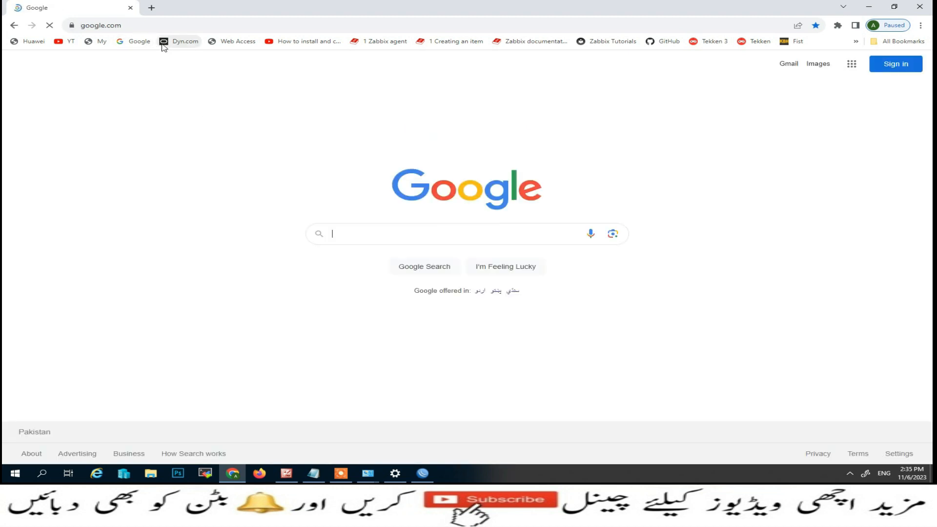
Switch to WinBox, review the firewall filter rule that accepts traffic from 172.16.0.10, and delete it.
left_click(422, 474)
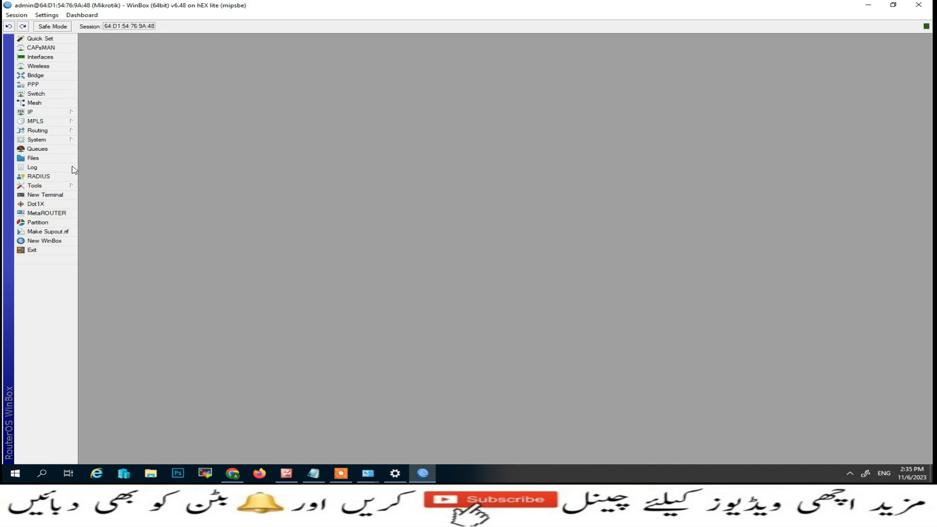
left_click(44, 112)
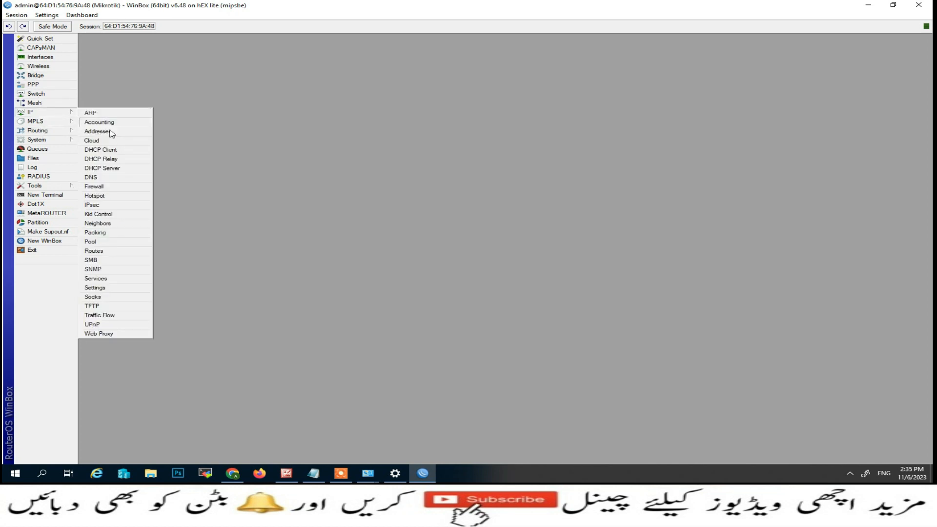
left_click(100, 187)
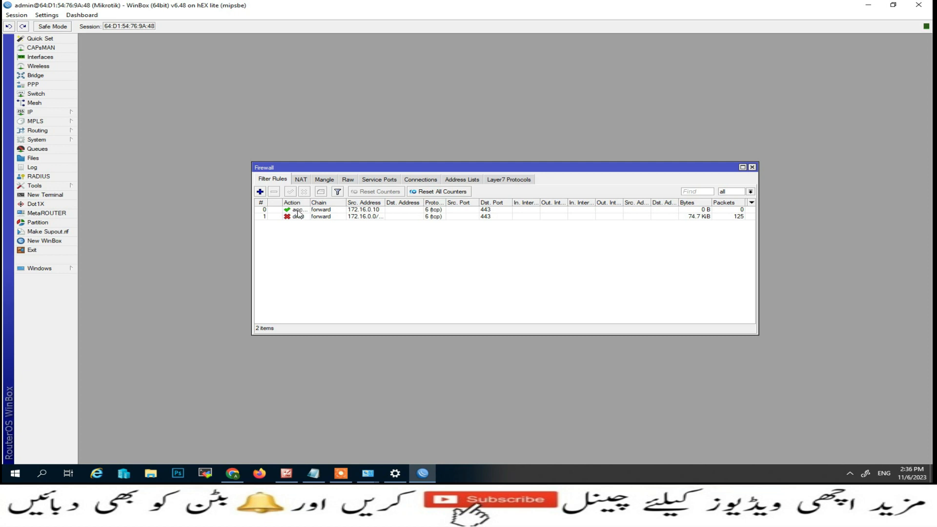
left_click(299, 210)
double_click(297, 211)
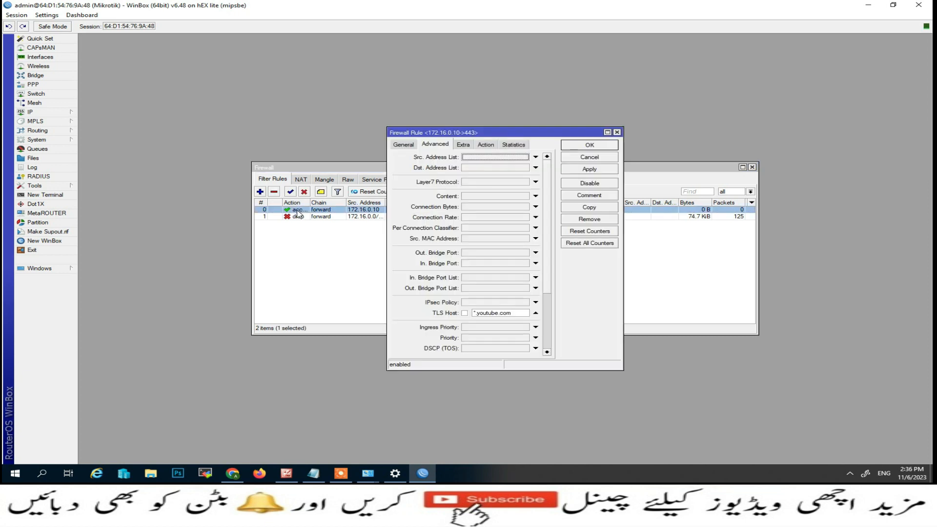
left_click(396, 145)
left_click(432, 145)
left_click(582, 159)
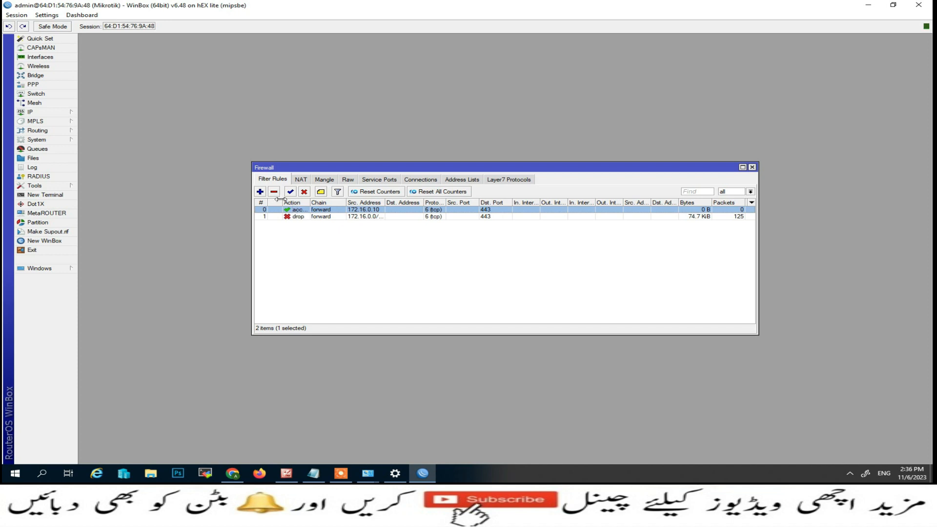
left_click(275, 192)
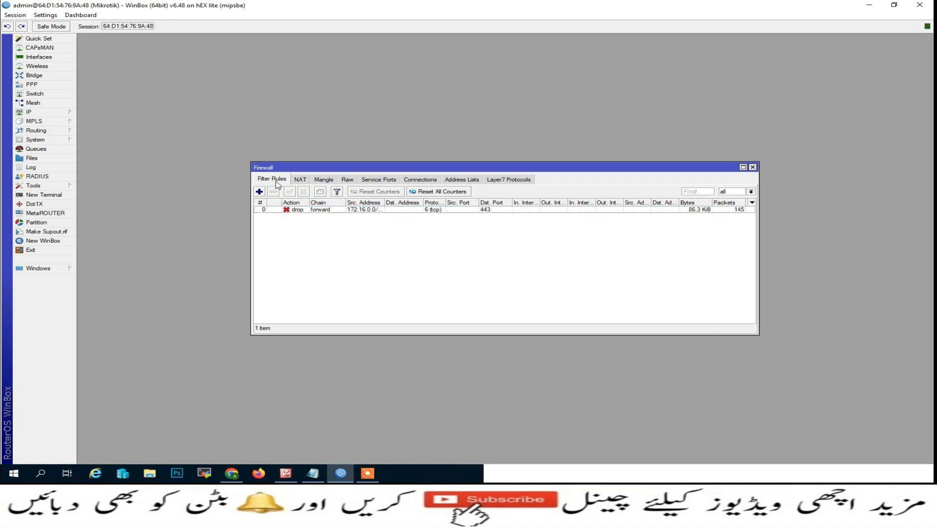
Create a firewall address list named Allow Youtube with the address range 172.16.0.9-172.16.0.11.
left_click(455, 181)
left_click(260, 191)
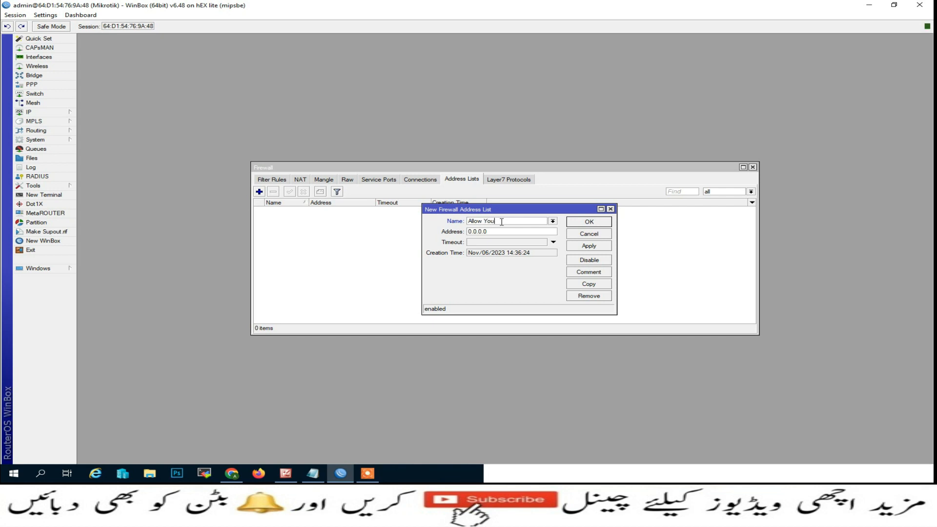
left_click_drag(493, 231, 436, 228)
type("172.16")
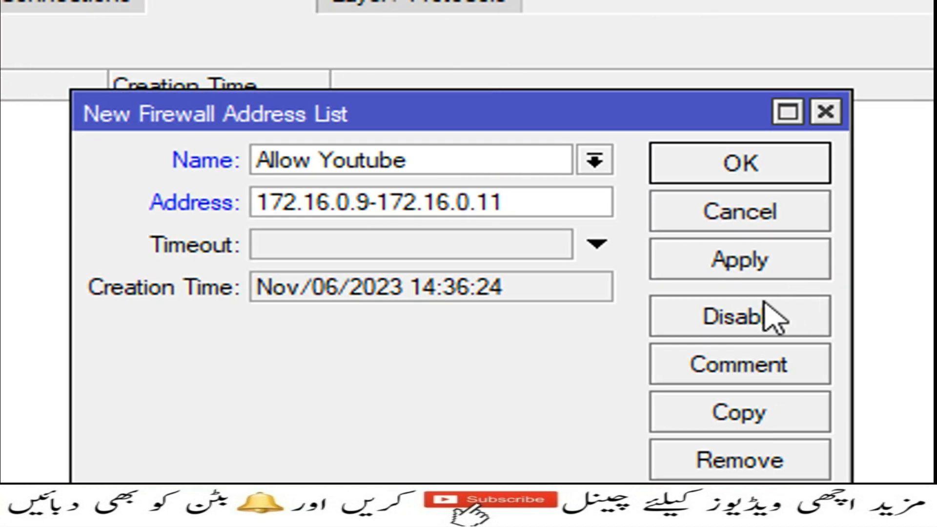
left_click(784, 266)
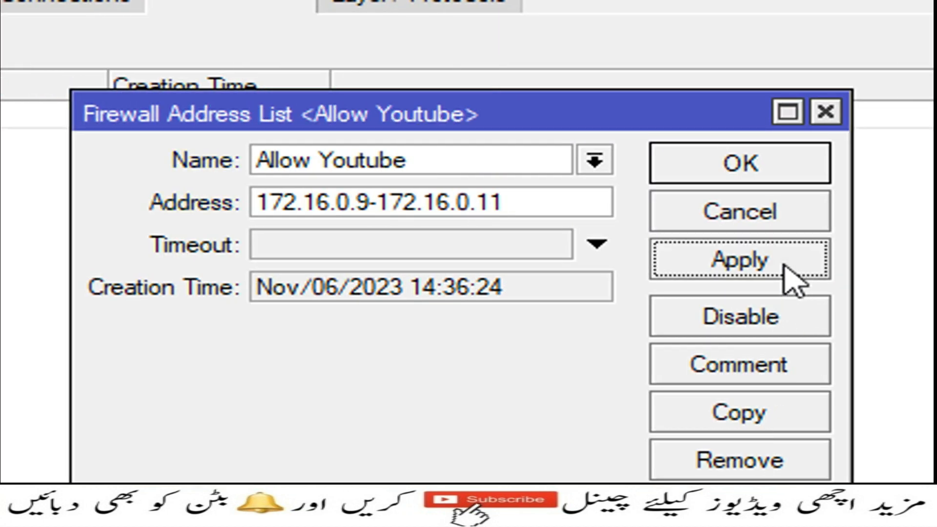
left_click(786, 186)
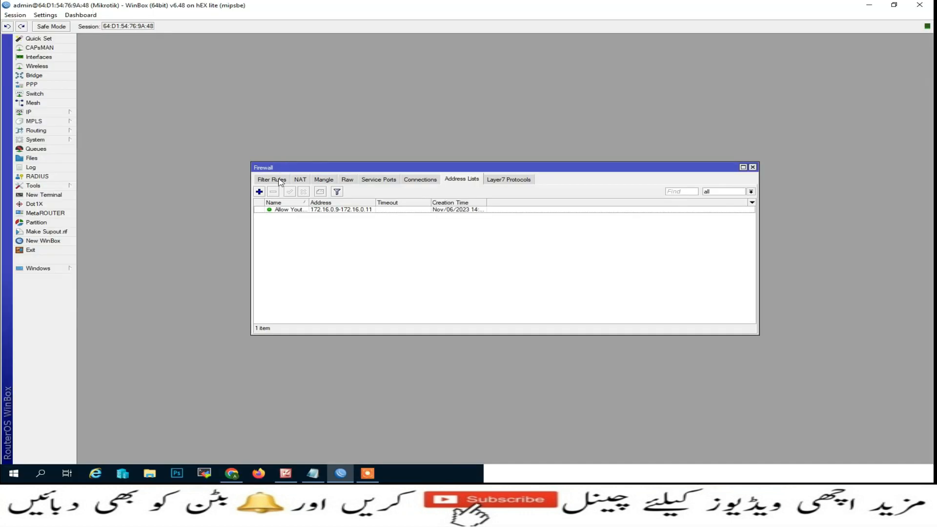
Start a new filter rule in the forward chain with protocol 6 (tcp) and destination port 443.
left_click(279, 180)
left_click(259, 191)
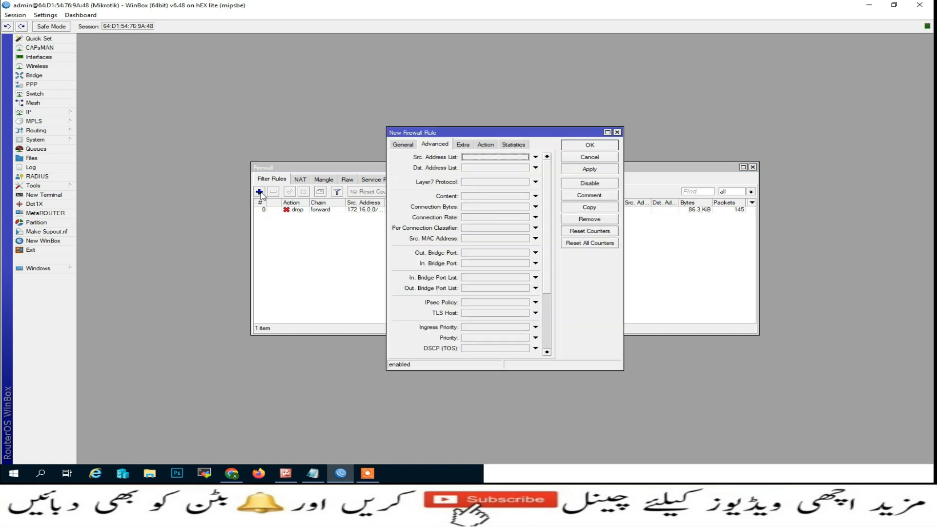
left_click(404, 145)
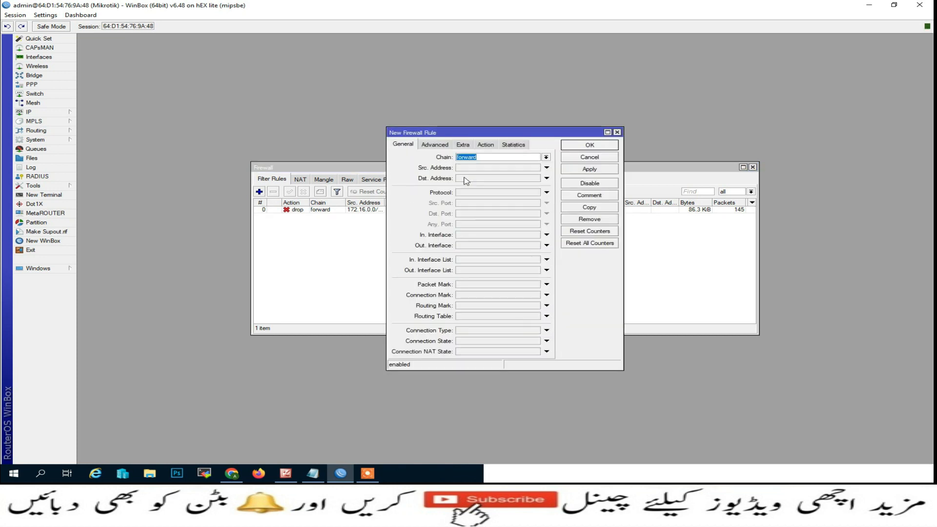
left_click(465, 193)
left_click(470, 214)
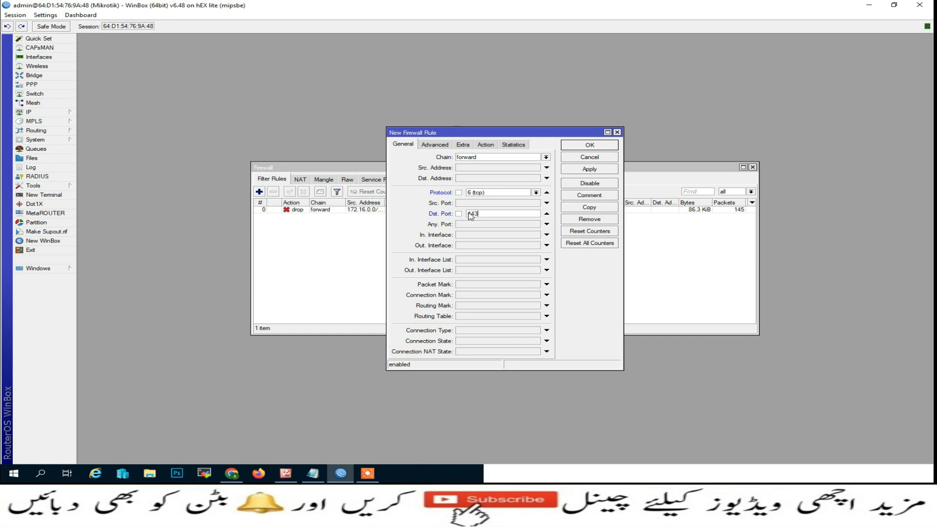
Set the new rule's source address list to Allow Youtube and its TLS host to *.youtube.com.
left_click(435, 145)
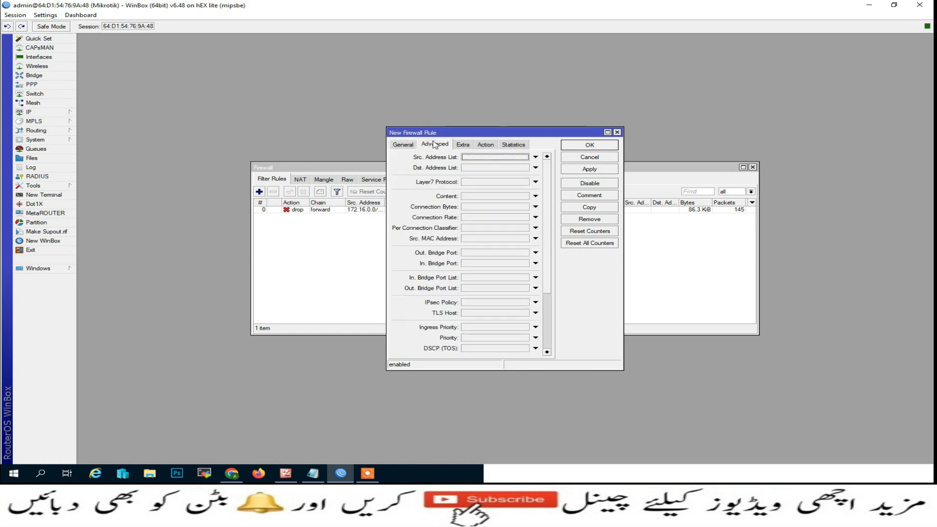
left_click(468, 157)
left_click(525, 158)
left_click(494, 165)
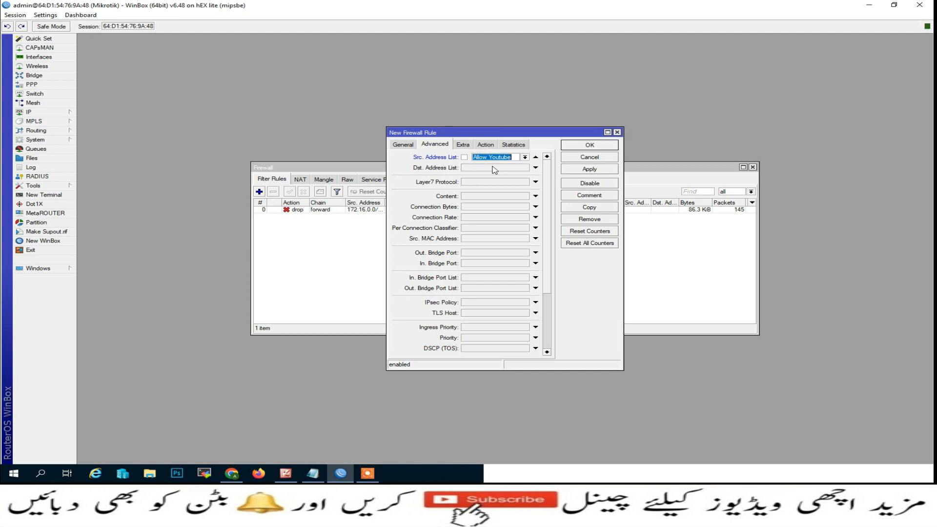
left_click(471, 316)
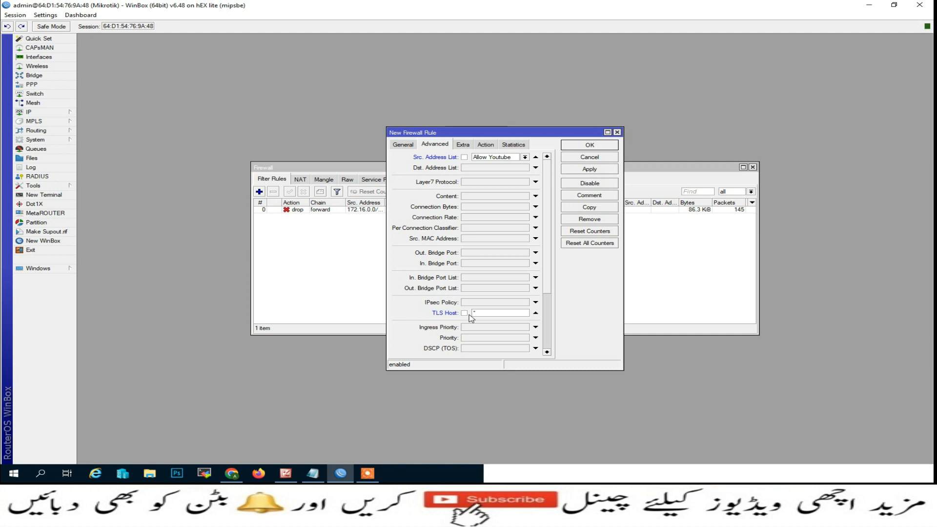
type("*.youtube.c")
Save the new rule with the accept action and move it above the drop rule.
left_click(489, 146)
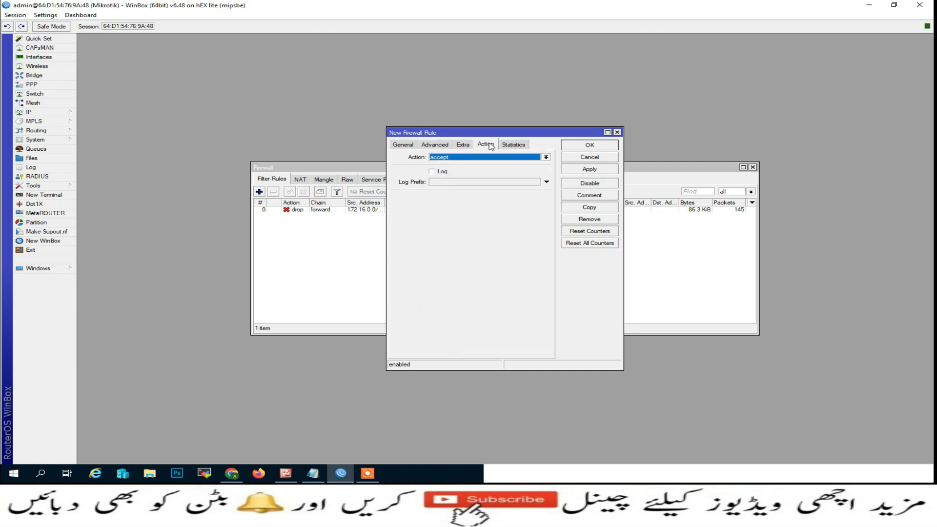
left_click(584, 171)
left_click(588, 146)
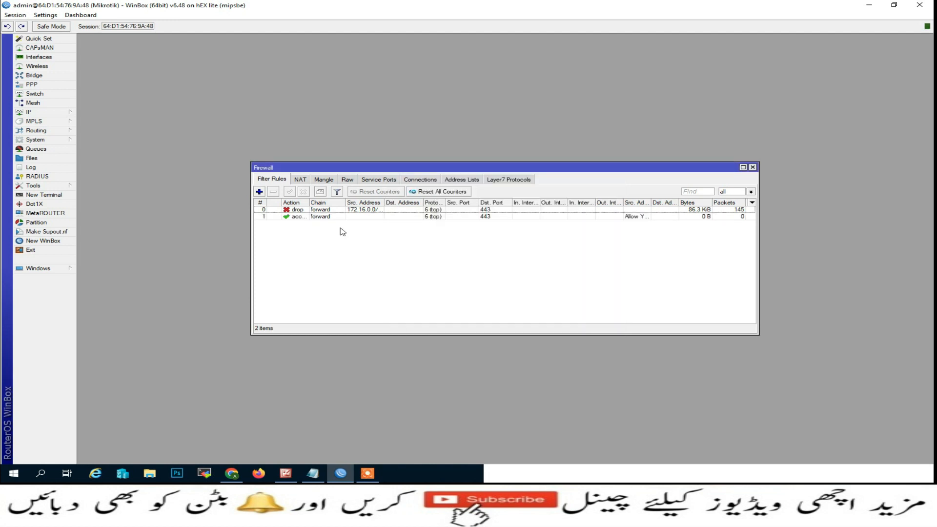
mouse_move(310, 202)
left_mouse_down()
mouse_move(339, 203)
mouse_move(307, 210)
left_mouse_up()
left_click(303, 218)
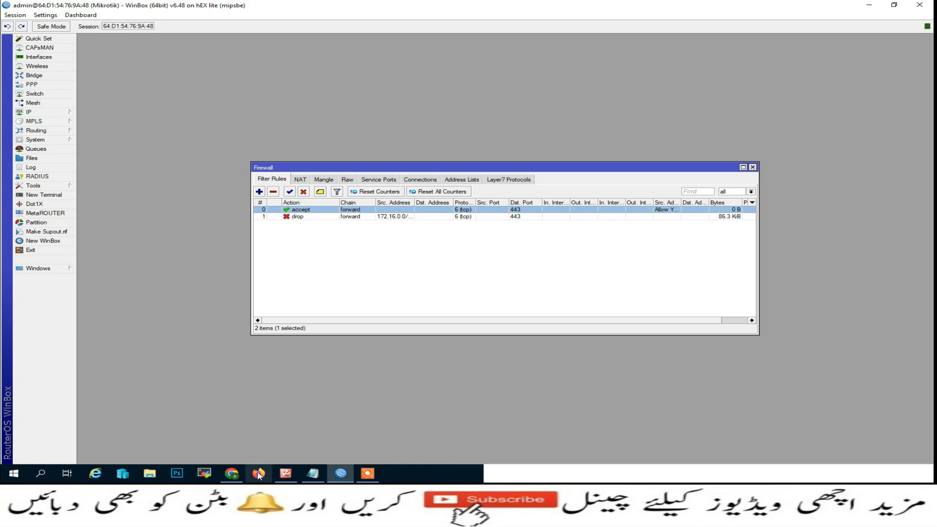
Switch to Chrome, clear the browsing history, cookies and cached files for all time, and close the browser.
left_click(237, 477)
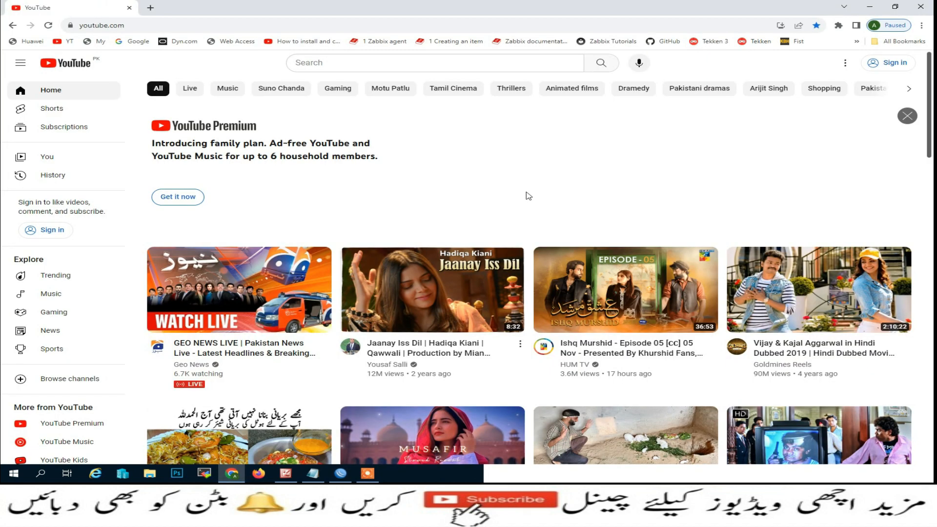
left_click(149, 8)
left_click(129, 8)
key("ctrl+h")
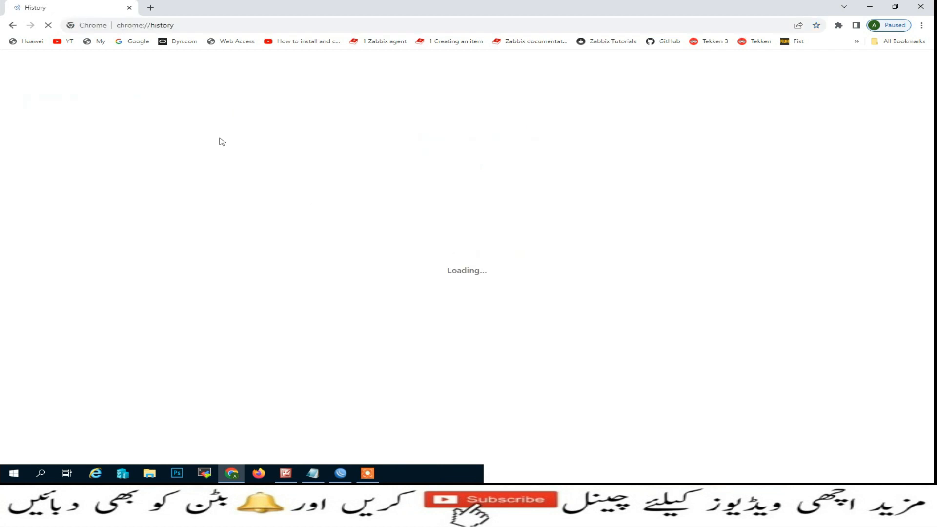
left_click(57, 126)
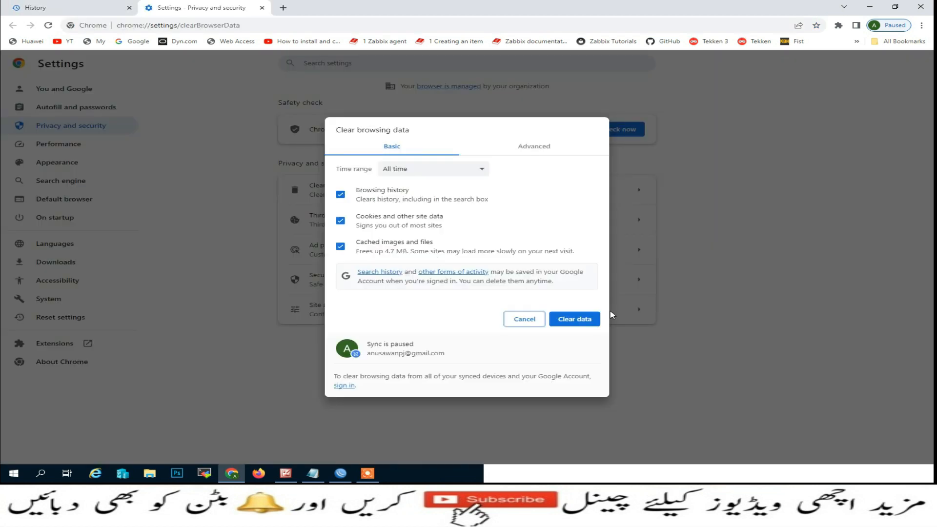
left_click(592, 322)
left_click(930, 6)
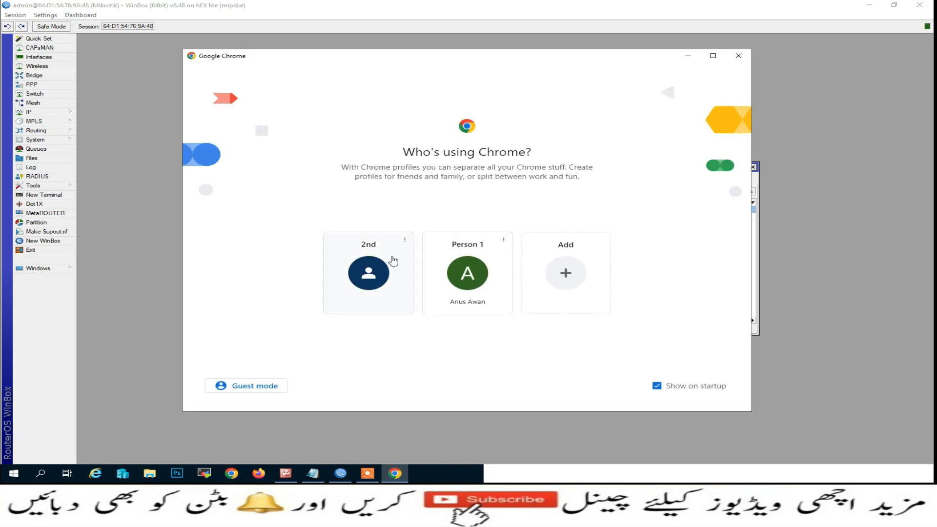
Reopen Chrome with the Person 1 profile, load YouTube to test access, and close its tab leaving a new tab.
left_click(473, 271)
left_click(64, 41)
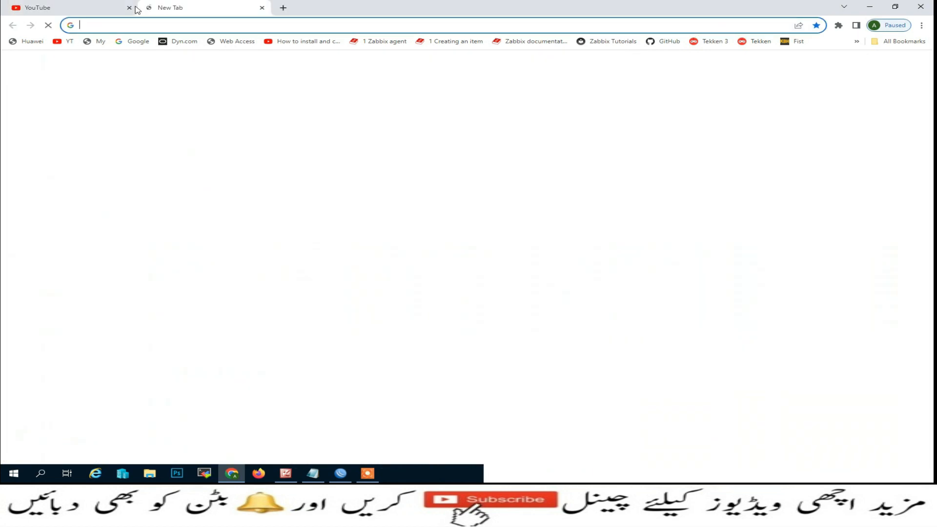
left_click(151, 8)
left_click(129, 7)
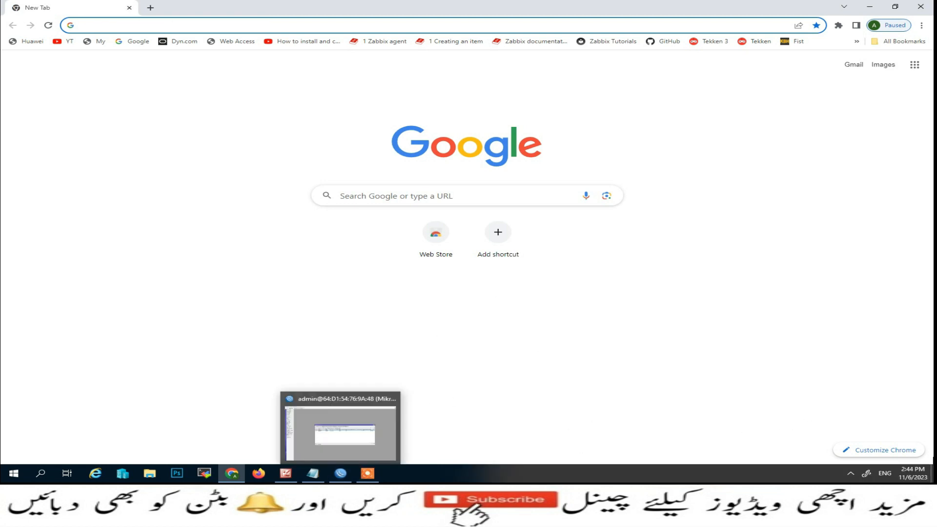
Open the Internet Protocol Version 4 properties of the HyperV-1 adapter in the Windows network connections.
left_click(851, 473)
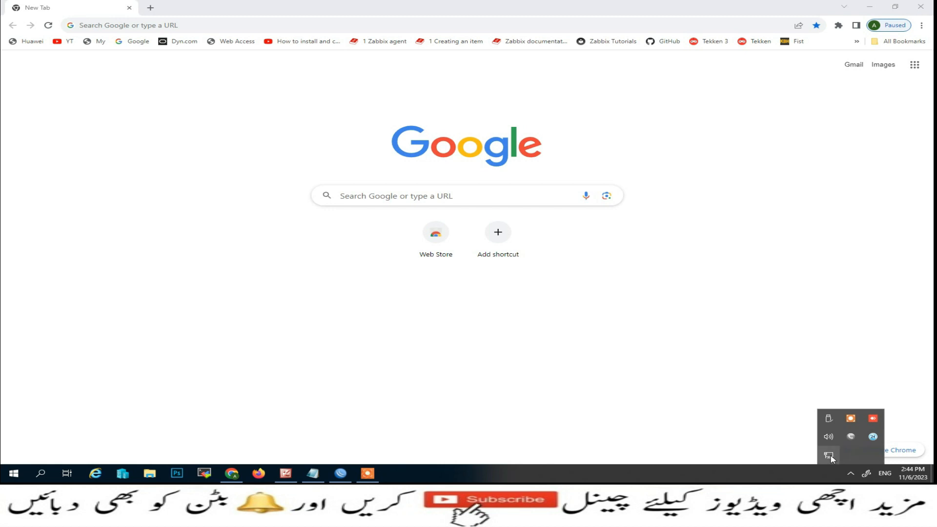
right_click(851, 437)
left_click(845, 443)
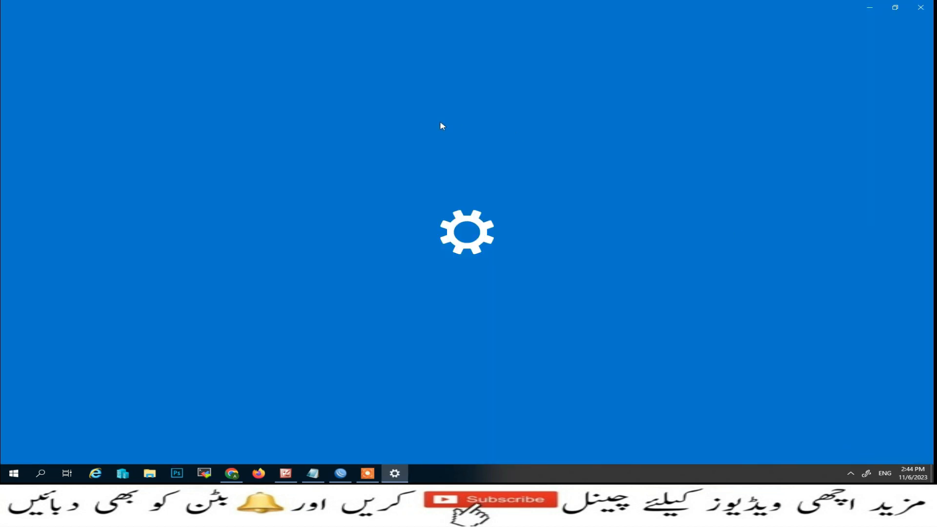
left_click(44, 126)
left_click(814, 64)
left_click(233, 219)
double_click(233, 218)
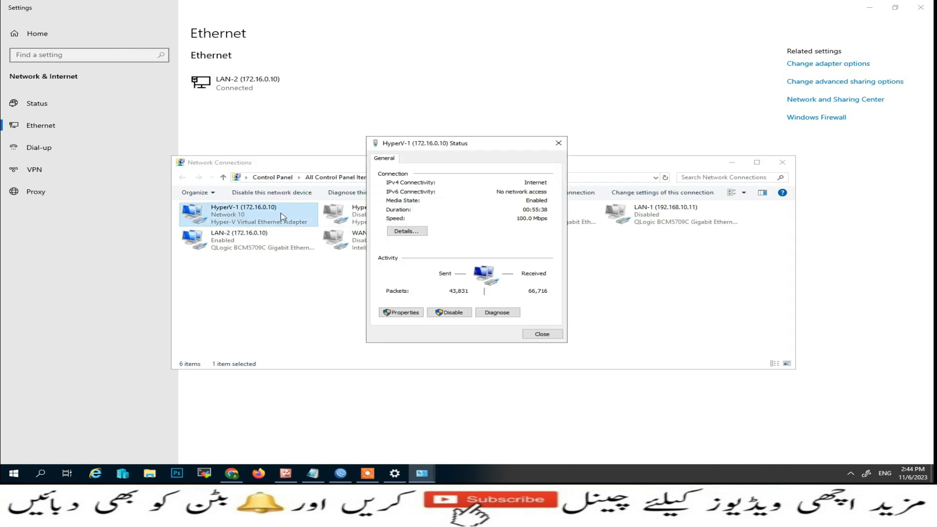
left_click(401, 313)
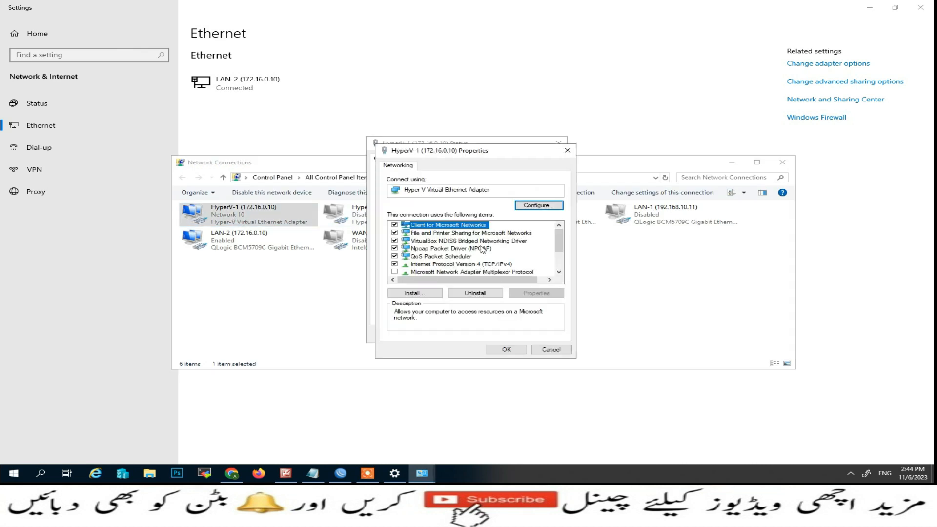
double_click(486, 266)
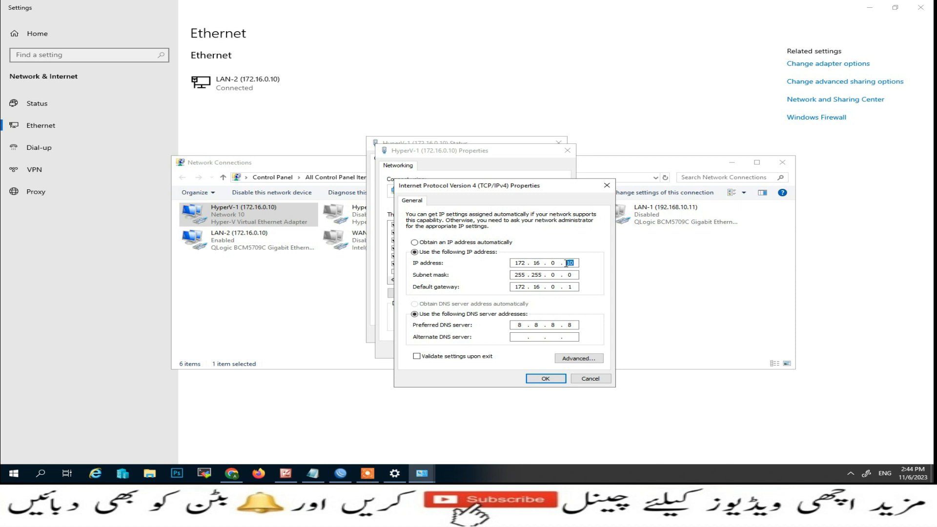
Change the last octet of the HyperV-1 adapter's static IP address, apply it and close the network settings.
left_click(545, 379)
left_click(507, 353)
left_click(542, 334)
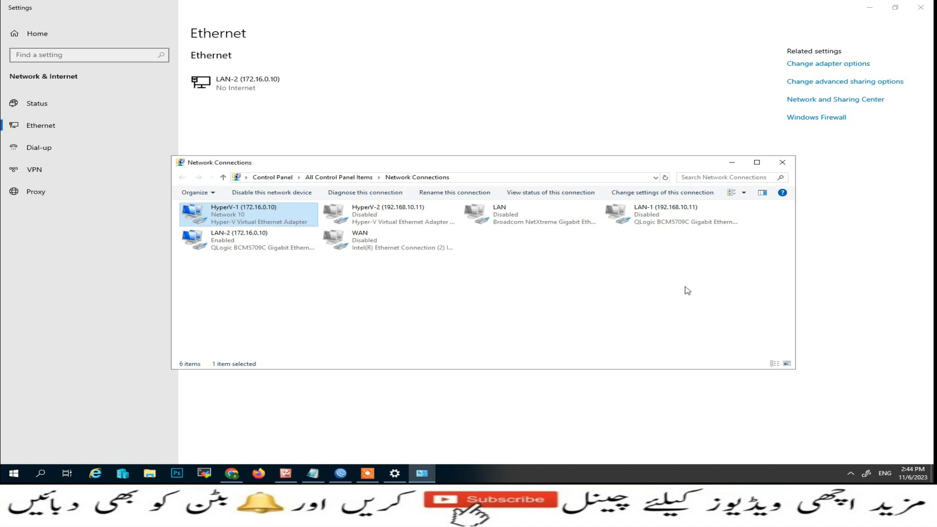
left_click(783, 162)
left_click(921, 8)
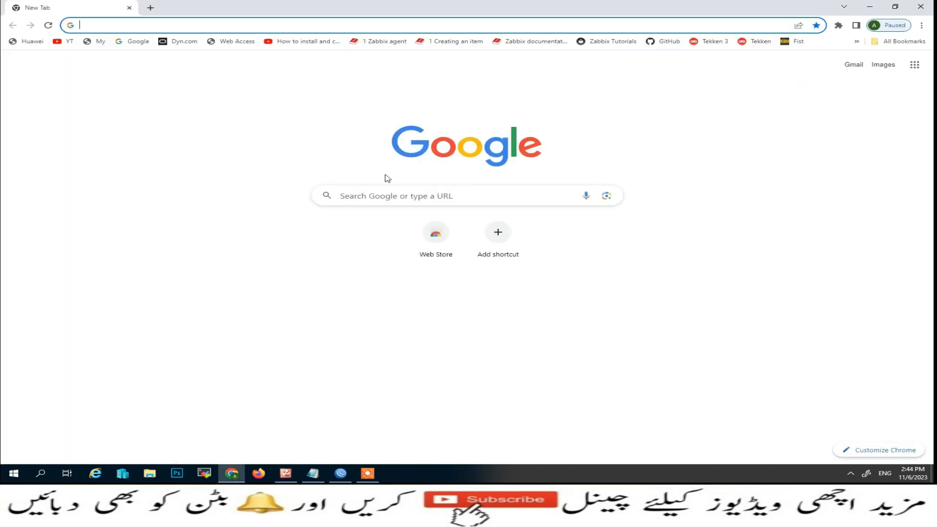
Clear Chrome's all-time browsing data again, restart the browser and load YouTube to test access from the adapter's address.
key("ctrl+h")
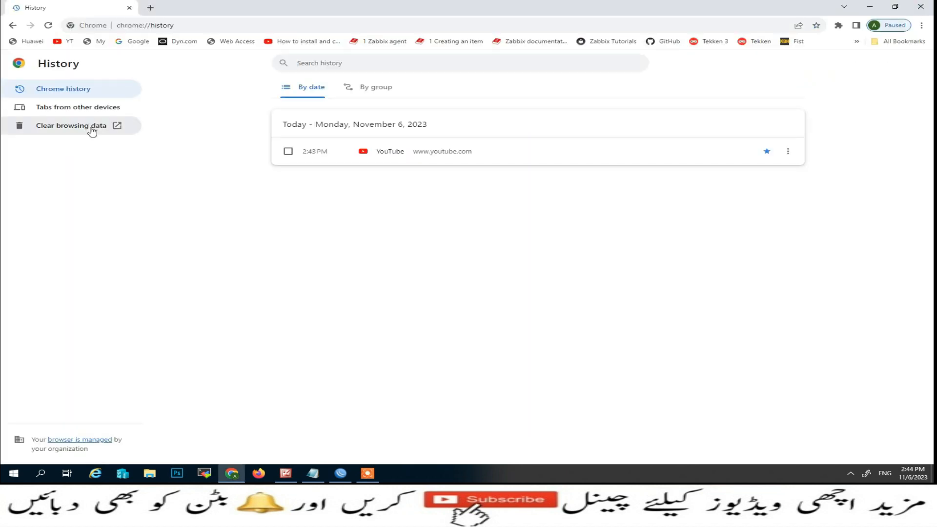
left_click(92, 130)
left_click(568, 323)
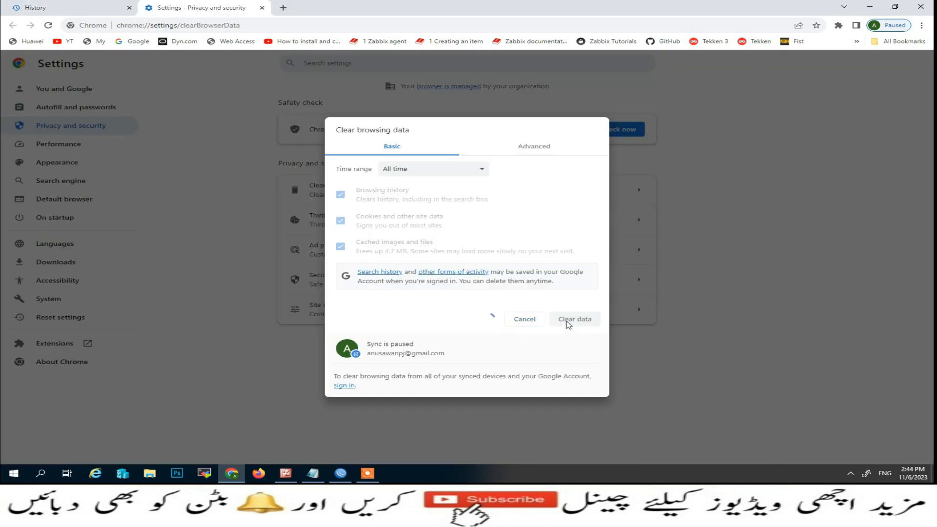
left_click(926, 5)
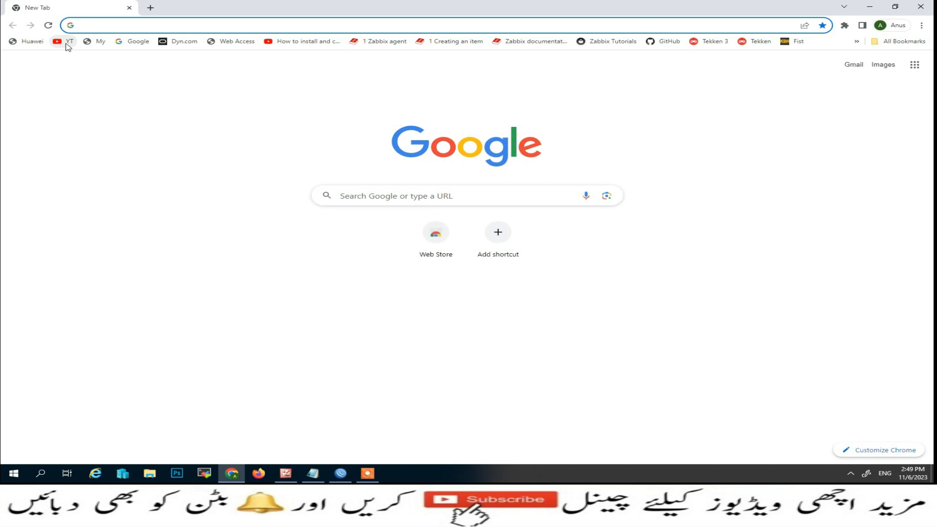
left_click(69, 43)
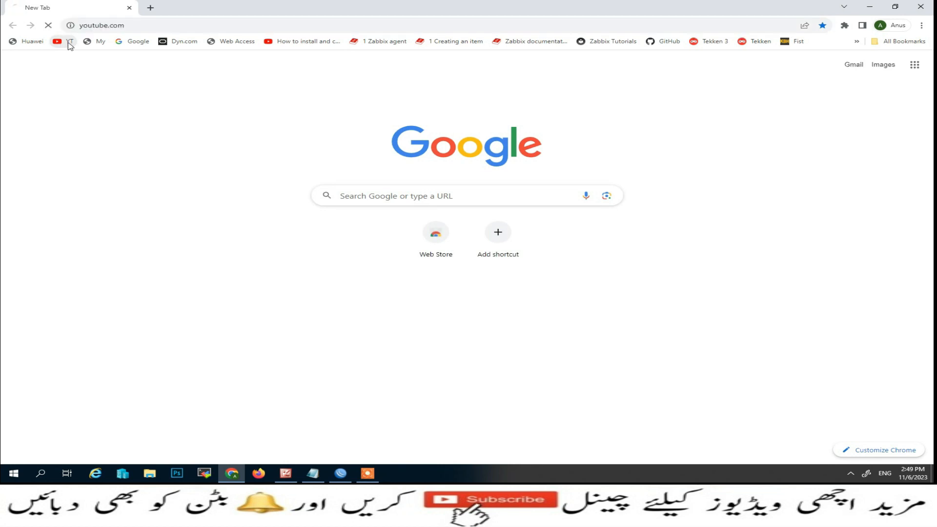